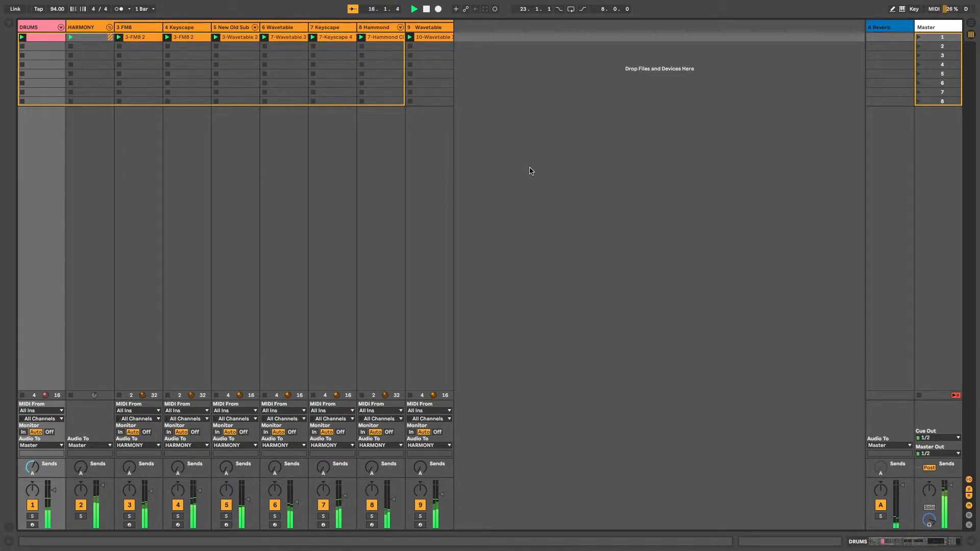
Open the DRUMS clip's note view and play its four-bar pattern on its own
{"action": "key", "text": "Down"}
{"action": "key", "text": "Return"}
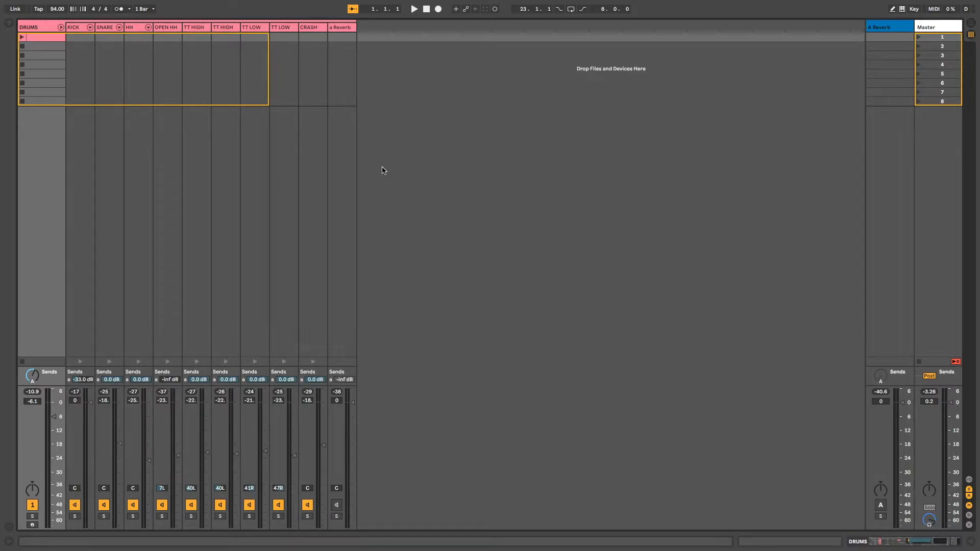
{"action": "double_click", "coordinate": [53, 39]}
{"action": "key", "text": "Return"}
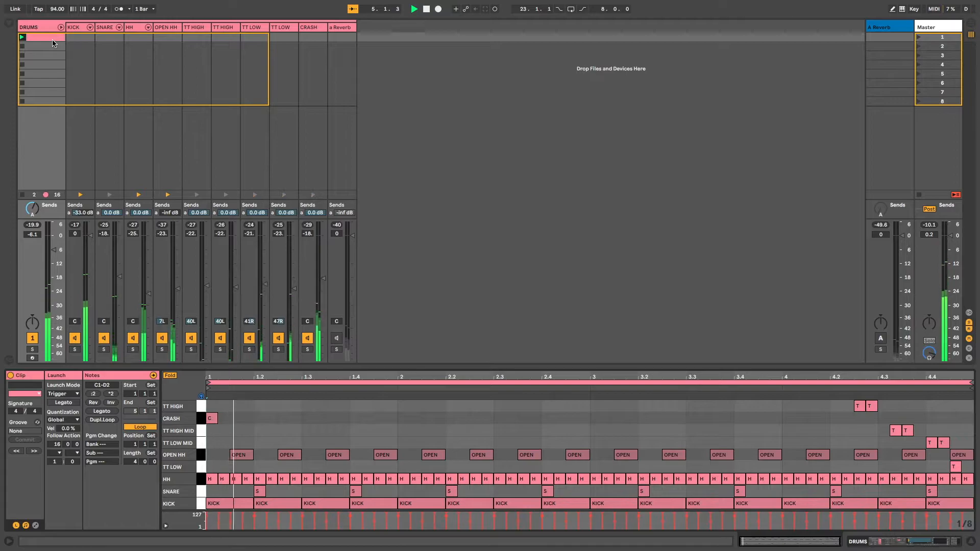
{"action": "key", "text": "space"}
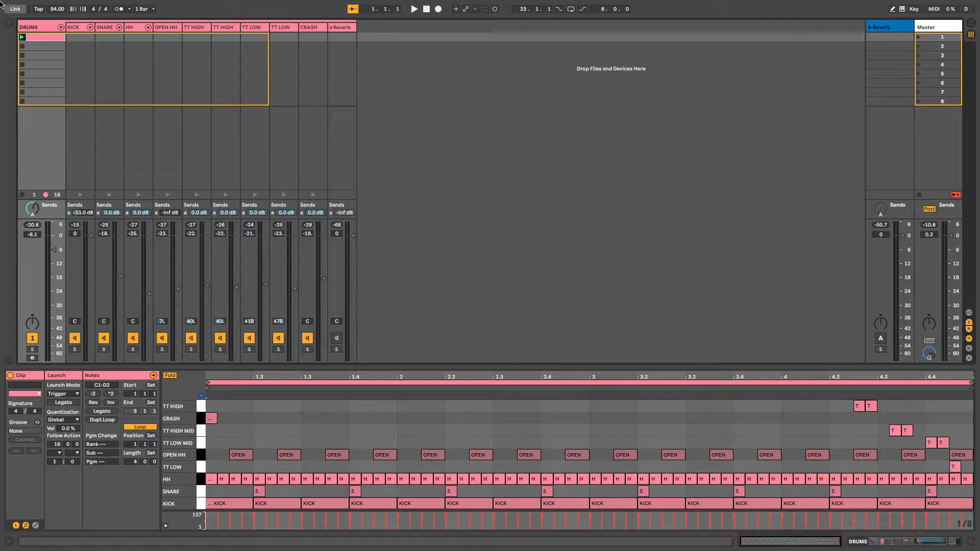
Unfold the KICK chain and audition its 005_Kick and he_kick layers in solo, each alone and both together
{"action": "left_click", "coordinate": [76, 27]}
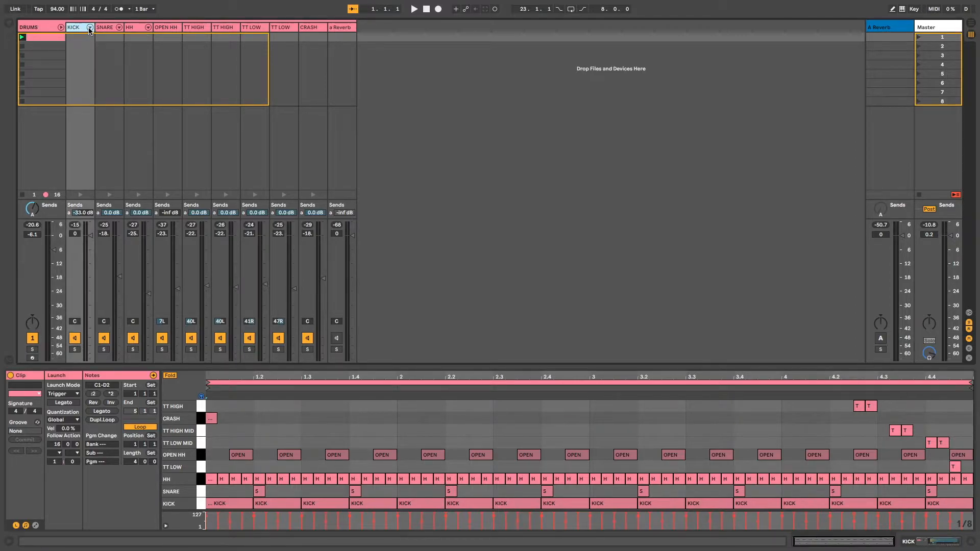
{"action": "left_click", "coordinate": [89, 28]}
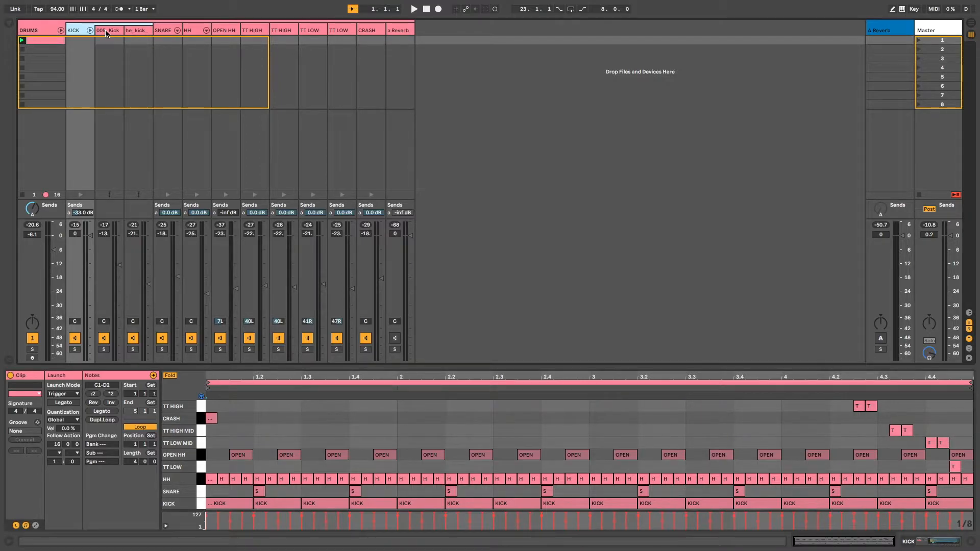
{"action": "left_click", "coordinate": [107, 33]}
{"action": "key", "text": "space"}
{"action": "left_click", "coordinate": [103, 412]}
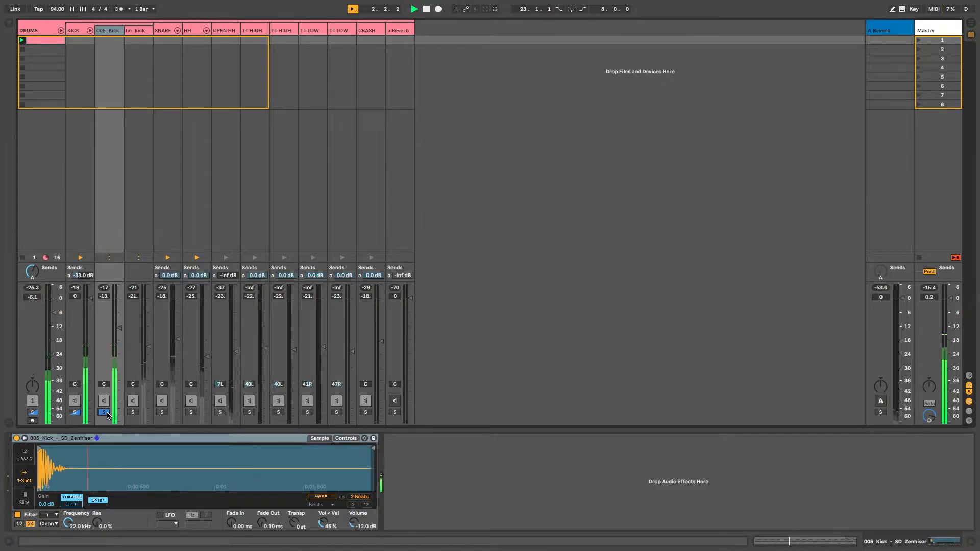
{"action": "left_click", "coordinate": [133, 412]}
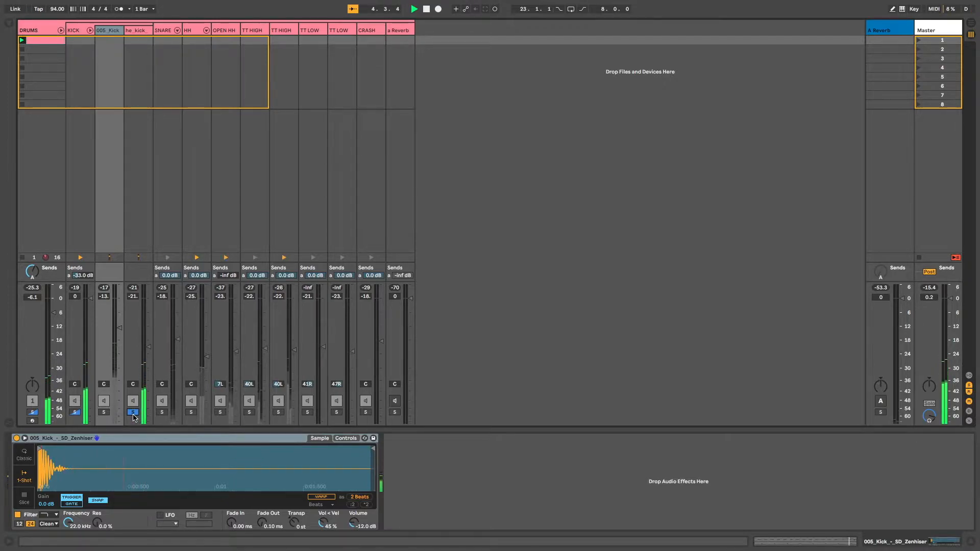
{"action": "left_click", "coordinate": [75, 412]}
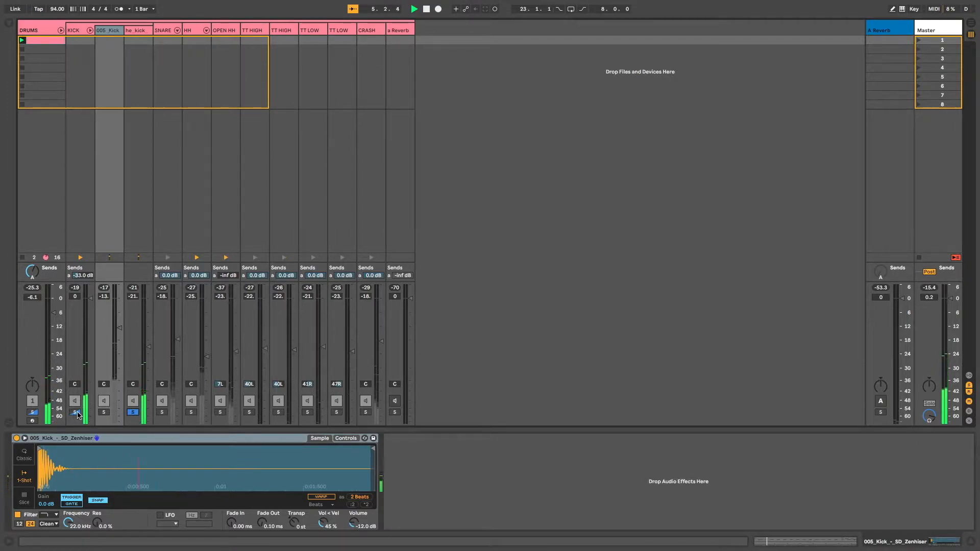
{"action": "left_click", "coordinate": [77, 413]}
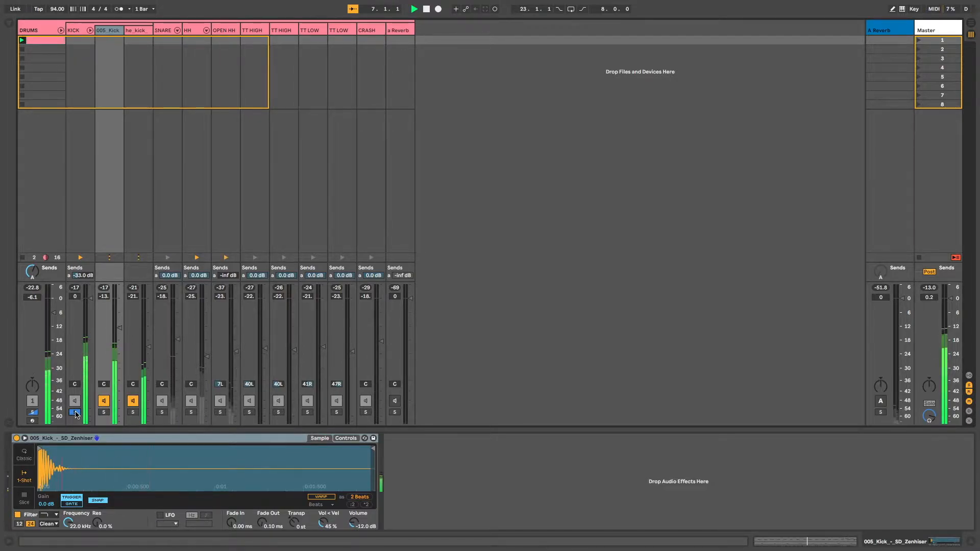
{"action": "key", "text": "space"}
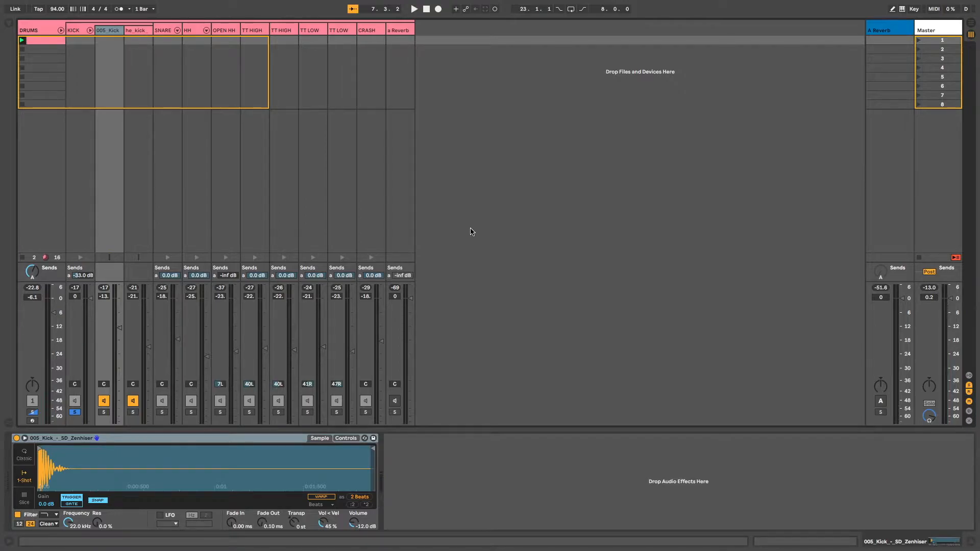
Add EQ Eight to the 005_Kick layer and set its low cut to about 71 Hz while auditioning the layer in solo
{"action": "key", "text": "ctrl+alt+b"}
{"action": "key", "text": "Return"}
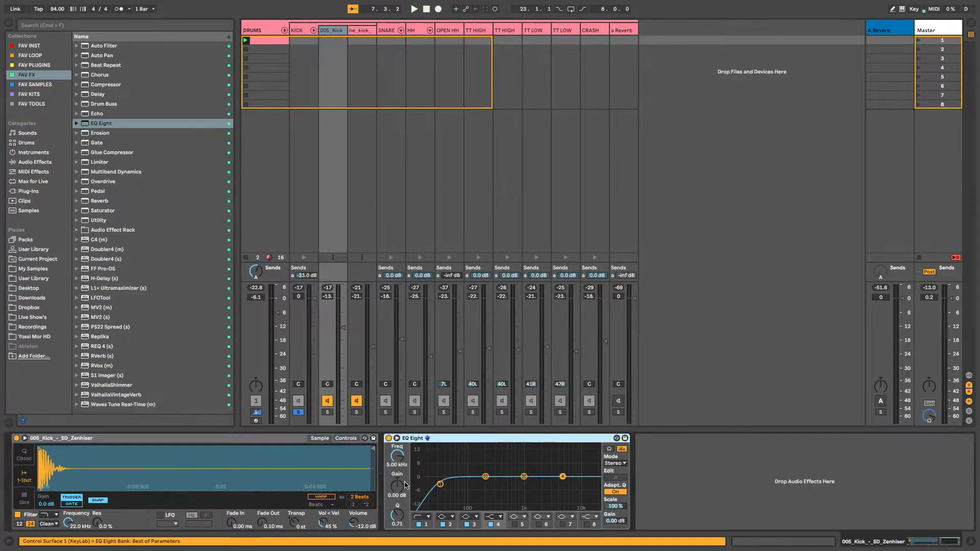
{"action": "left_click_drag", "start_coordinate": [442, 485], "coordinate": [461, 483]}
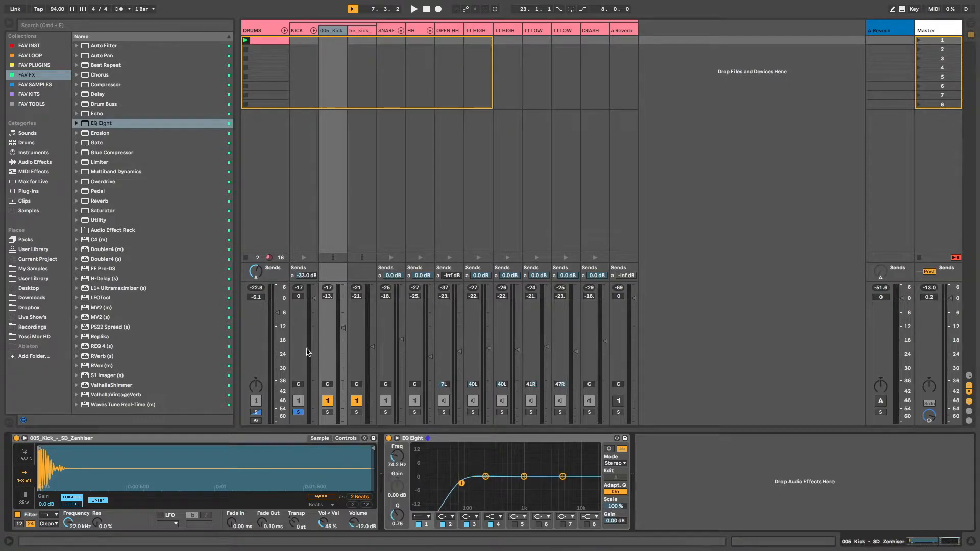
{"action": "left_click", "coordinate": [327, 412]}
{"action": "key", "text": "space"}
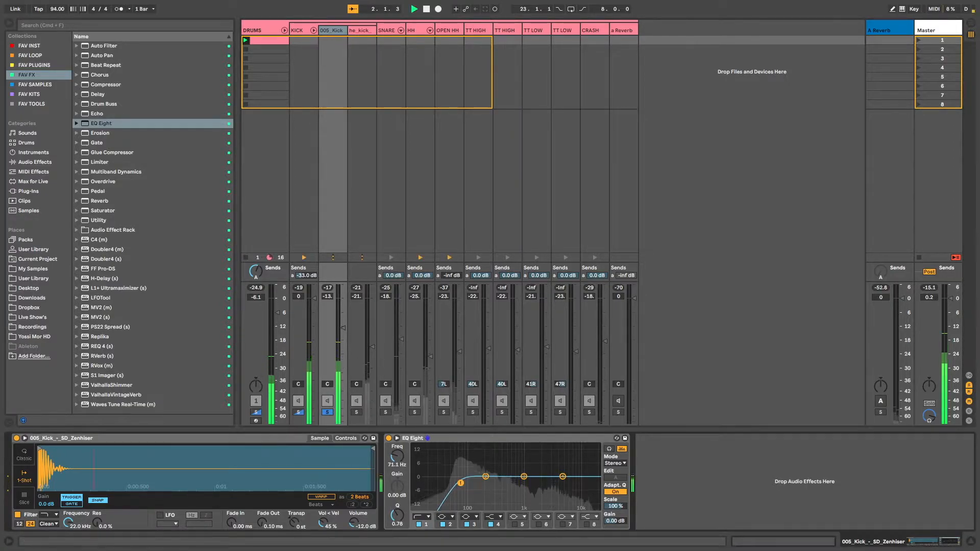
{"action": "left_click_drag", "start_coordinate": [461, 482], "coordinate": [461, 484]}
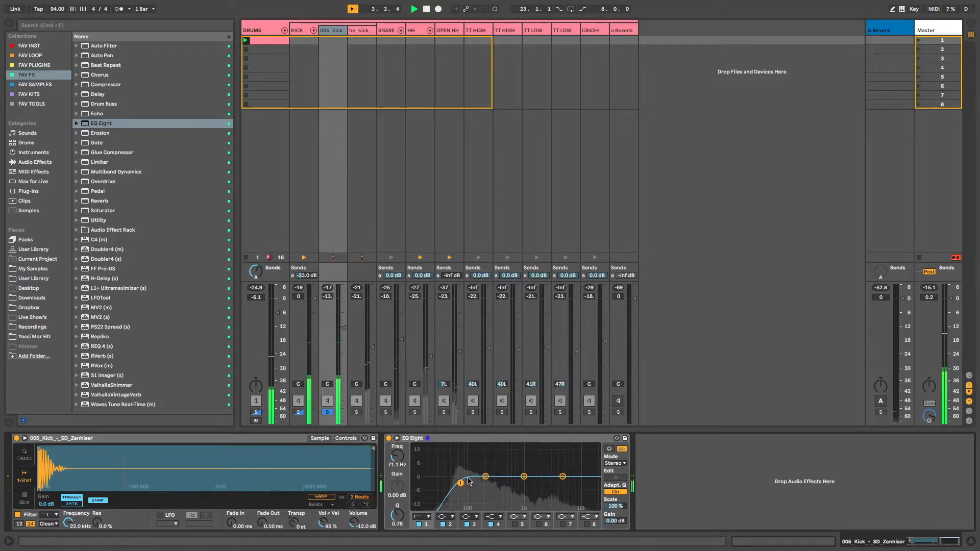
Shape the 005_Kick EQ with 2.85 dB at 104 Hz, a cut of about 4.6 dB at 303 Hz, and a 1.86 dB high shelf near 5 kHz
{"action": "mouse_move", "coordinate": [463, 483]}
{"action": "left_mouse_down"}
{"action": "mouse_move", "coordinate": [482, 448]}
{"action": "mouse_move", "coordinate": [472, 446]}
{"action": "mouse_move", "coordinate": [469, 469]}
{"action": "left_mouse_up"}
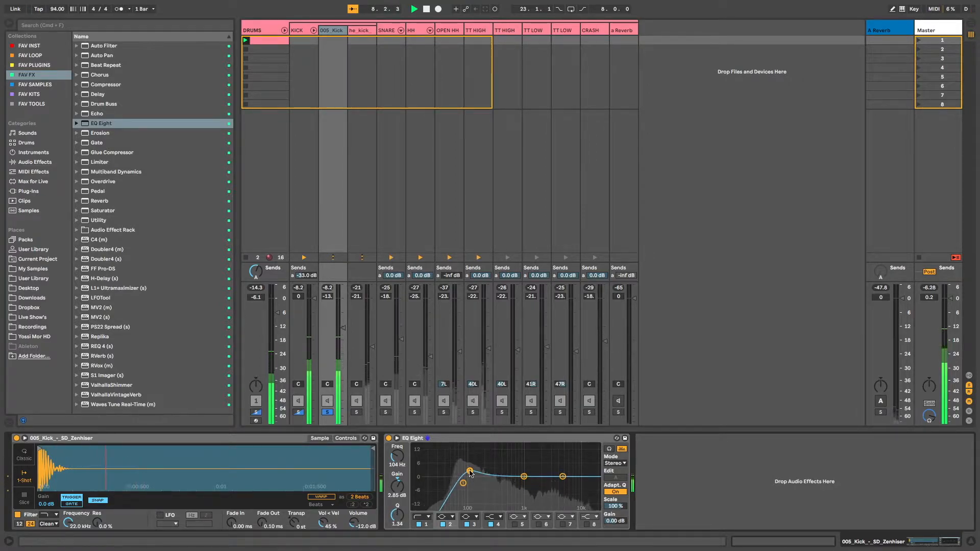
{"action": "left_click_drag", "start_coordinate": [524, 476], "coordinate": [494, 487]}
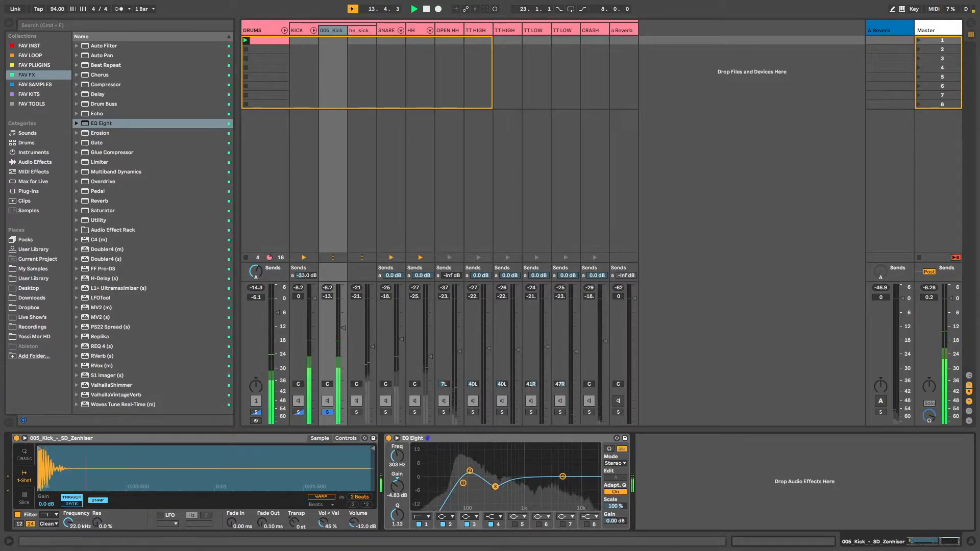
{"action": "left_click_drag", "start_coordinate": [563, 476], "coordinate": [562, 472]}
{"action": "left_click_drag", "start_coordinate": [397, 516], "coordinate": [397, 510]}
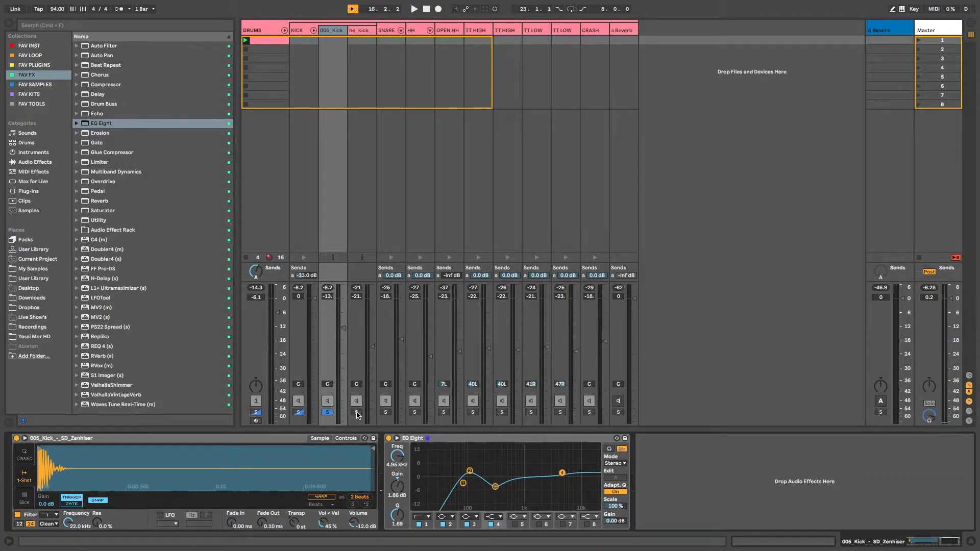
Solo the he_kick layer during playback, add EQ Eight to it and set the low cut to 41.7 Hz
{"action": "left_click", "coordinate": [356, 412]}
{"action": "key", "text": "space"}
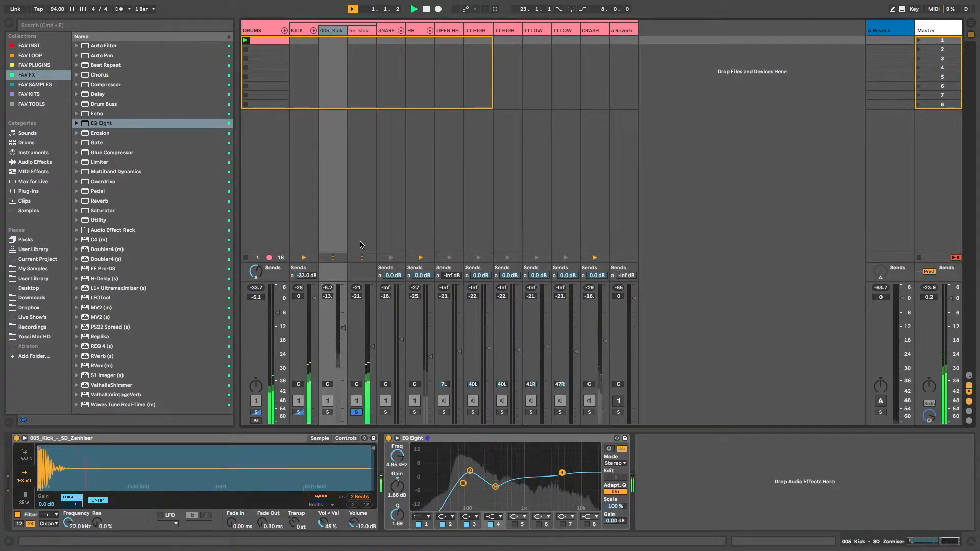
{"action": "left_click", "coordinate": [367, 30]}
{"action": "left_click_drag", "start_coordinate": [82, 126], "coordinate": [363, 92]}
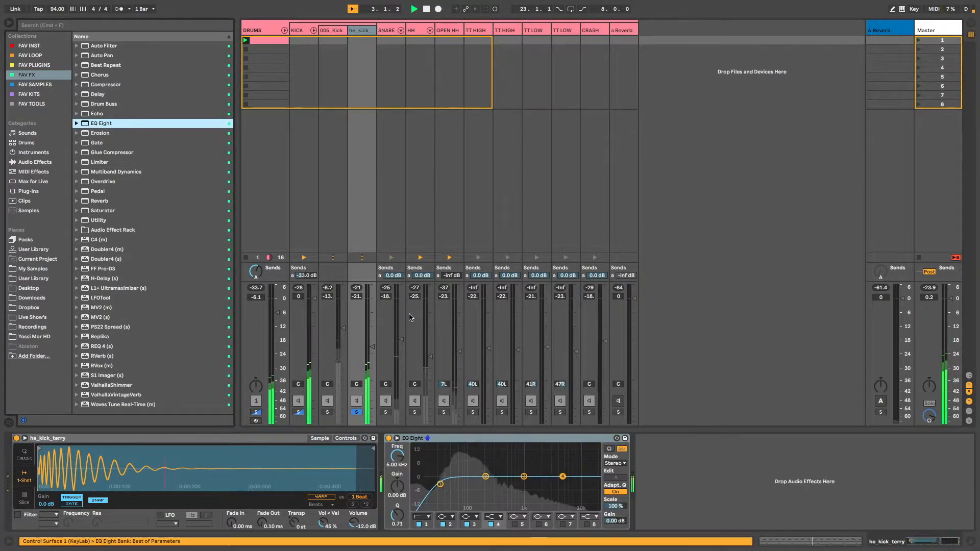
{"action": "left_click_drag", "start_coordinate": [442, 485], "coordinate": [448, 483]}
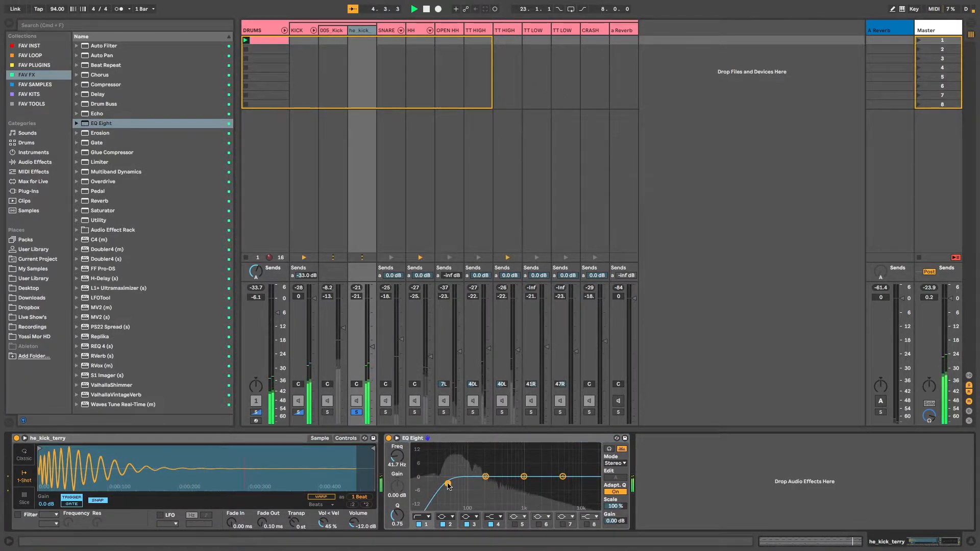
Give the he_kick EQ a high cut at 1.80 kHz and a 4.34 dB boost at 147 Hz, and audition the whole KICK chain
{"action": "left_click", "coordinate": [487, 516]}
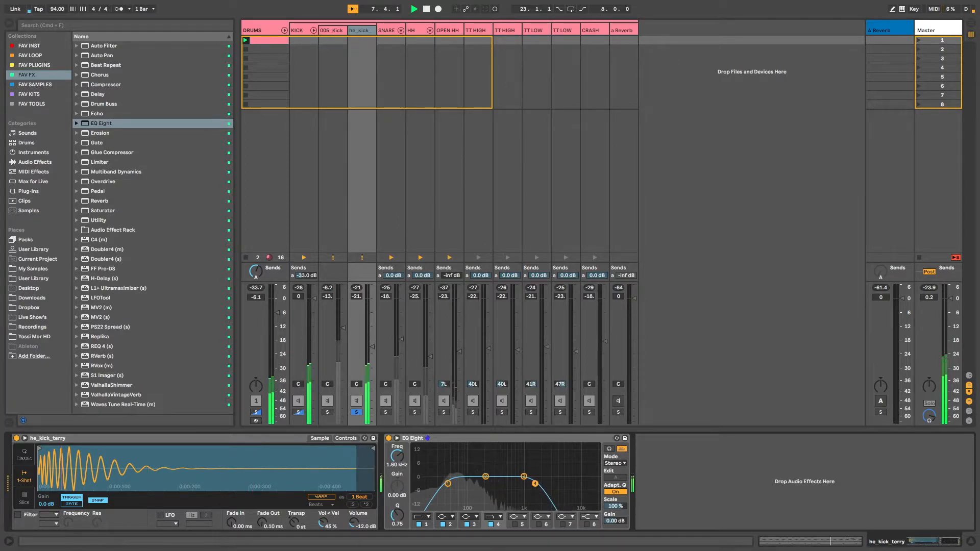
{"action": "left_click_drag", "start_coordinate": [485, 476], "coordinate": [484, 463]}
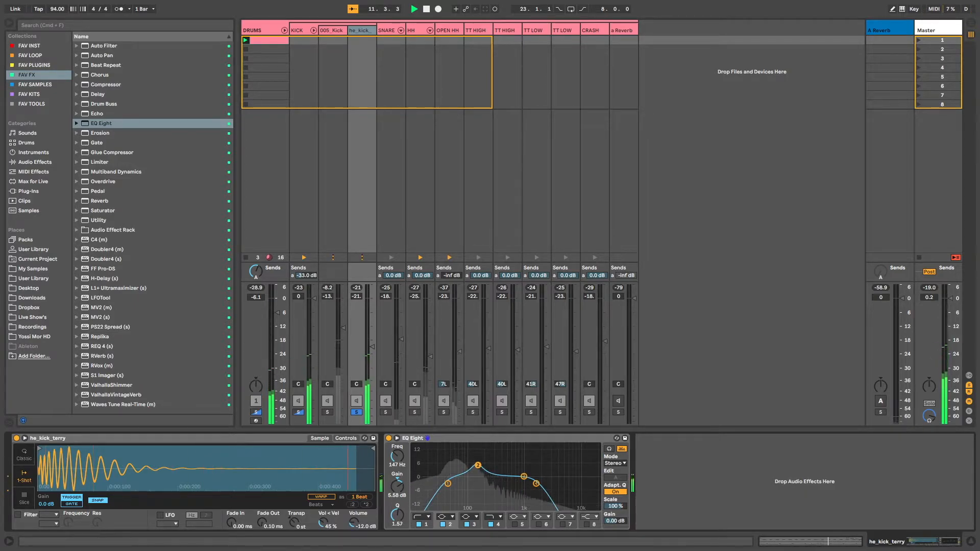
{"action": "left_click_drag", "start_coordinate": [478, 468], "coordinate": [478, 470]}
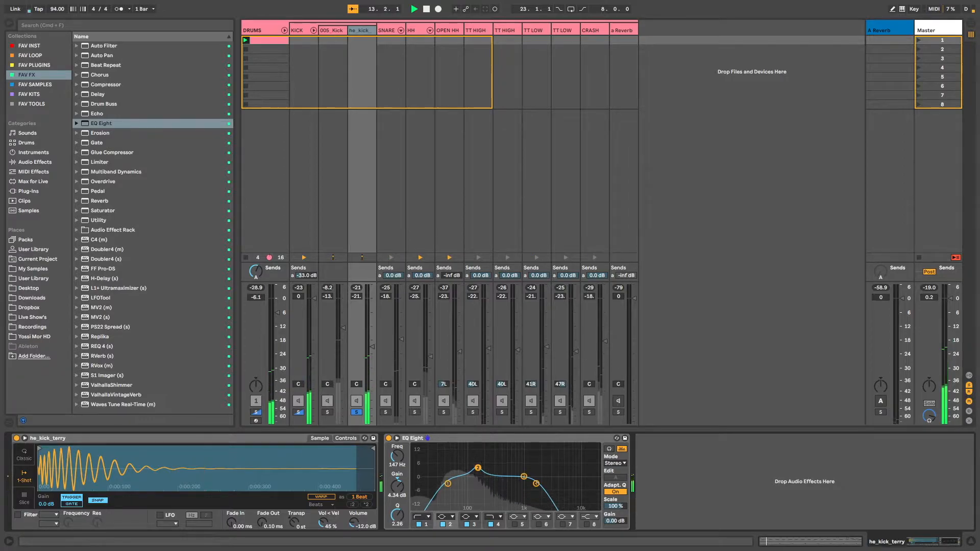
{"action": "left_click", "coordinate": [300, 413]}
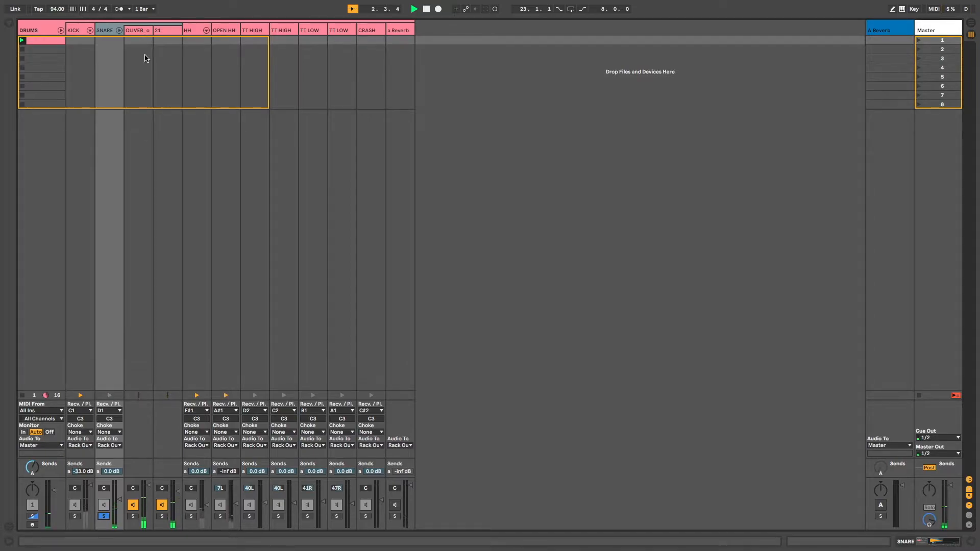
Audition the SNARE chain's OLIVER and 21 layers separately in solo, and the complete SNARE chain
{"action": "left_click", "coordinate": [139, 31]}
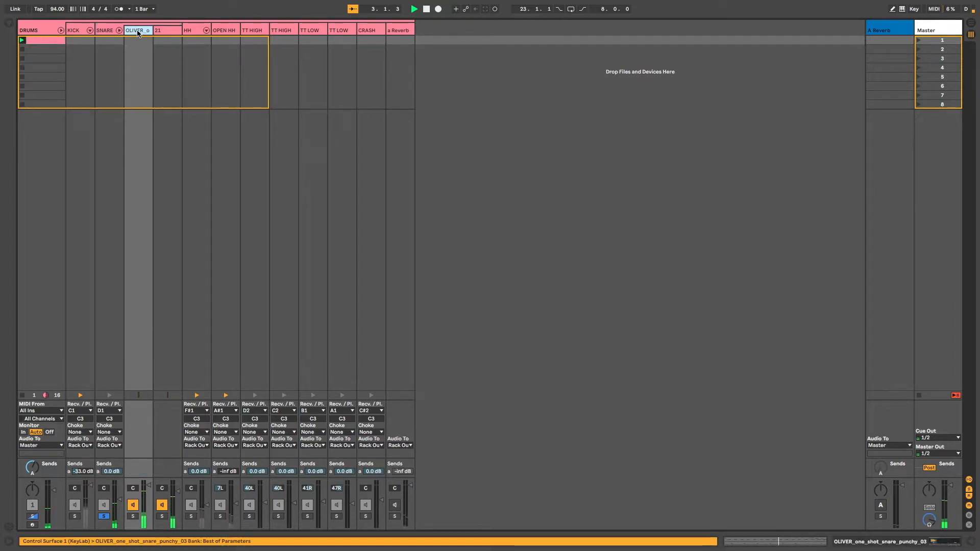
{"action": "left_click", "coordinate": [133, 517]}
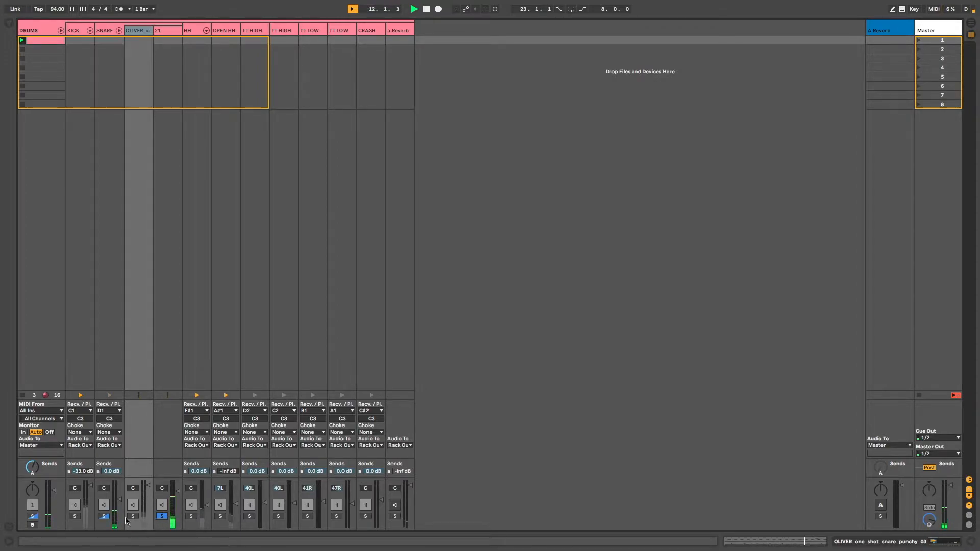
{"action": "left_click", "coordinate": [106, 518]}
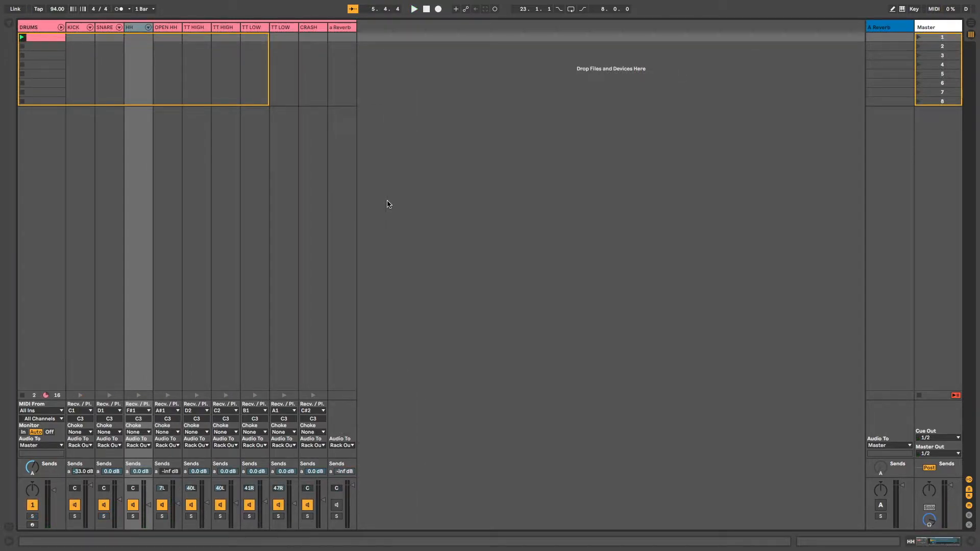
Unfold the HH chain, audition its VM8_Kit2 and FULL_CRATE layers separately and together in solo, and fold the chain again
{"action": "left_click", "coordinate": [148, 28]}
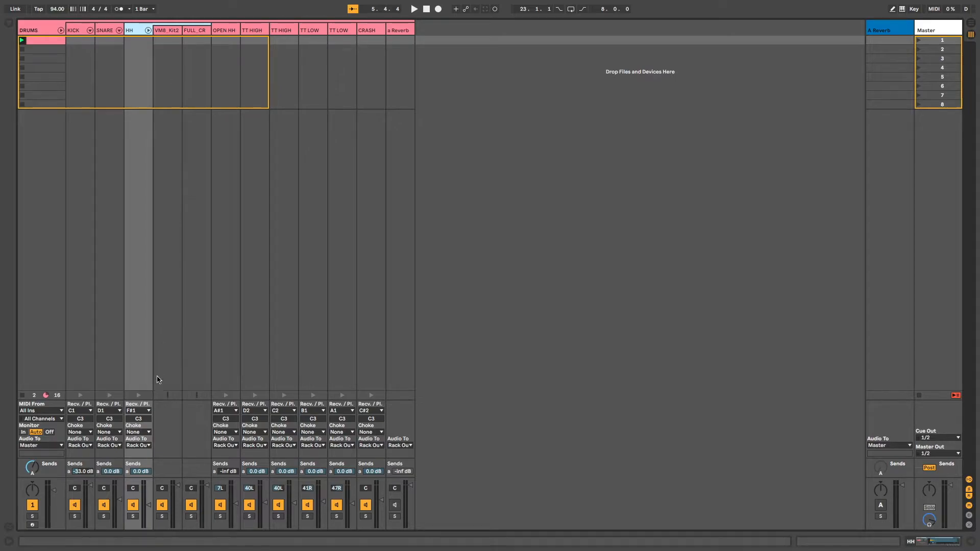
{"action": "left_click", "coordinate": [134, 517]}
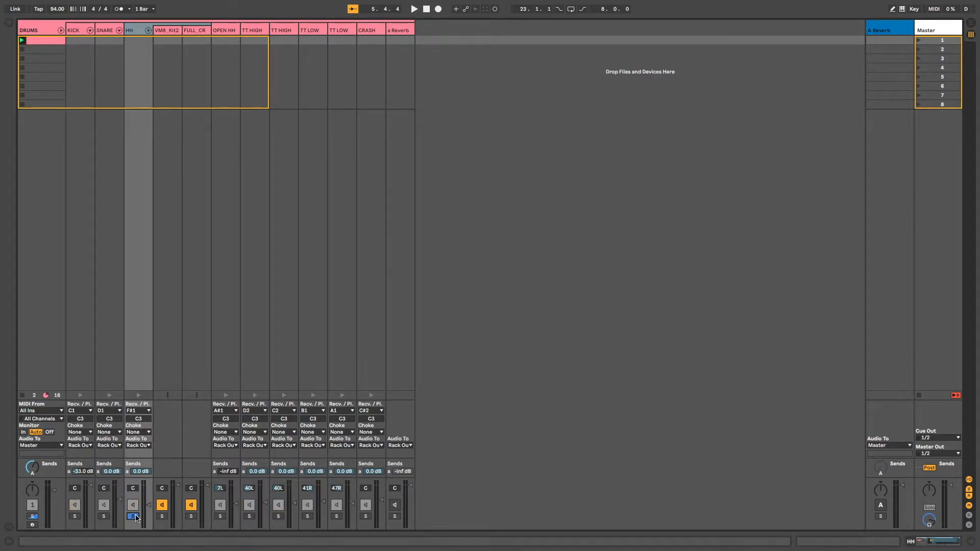
{"action": "key", "text": "space"}
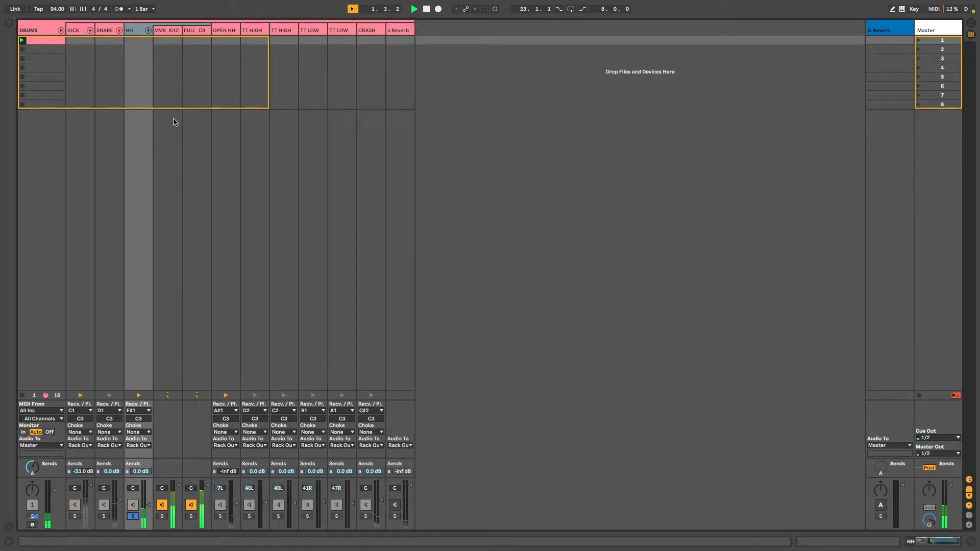
{"action": "left_click", "coordinate": [169, 30]}
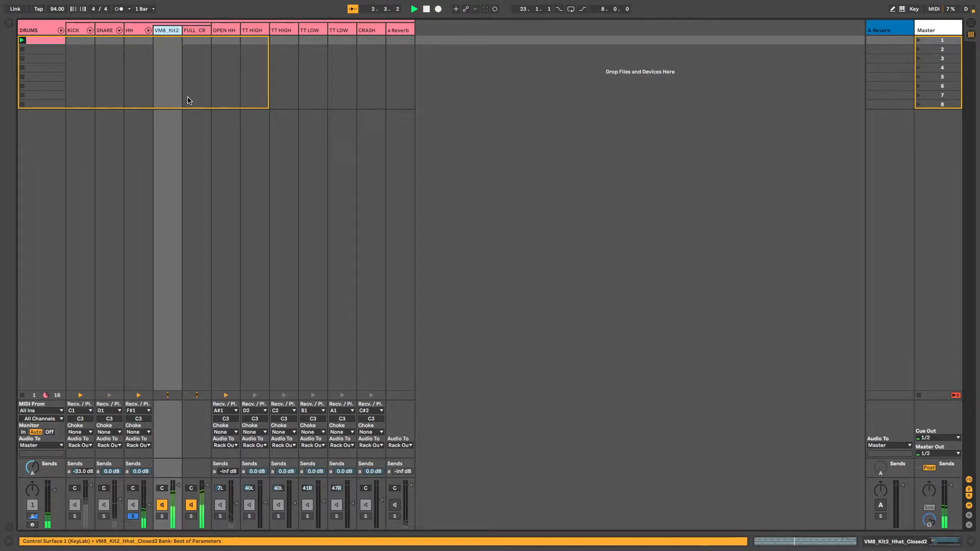
{"action": "left_click", "coordinate": [162, 516]}
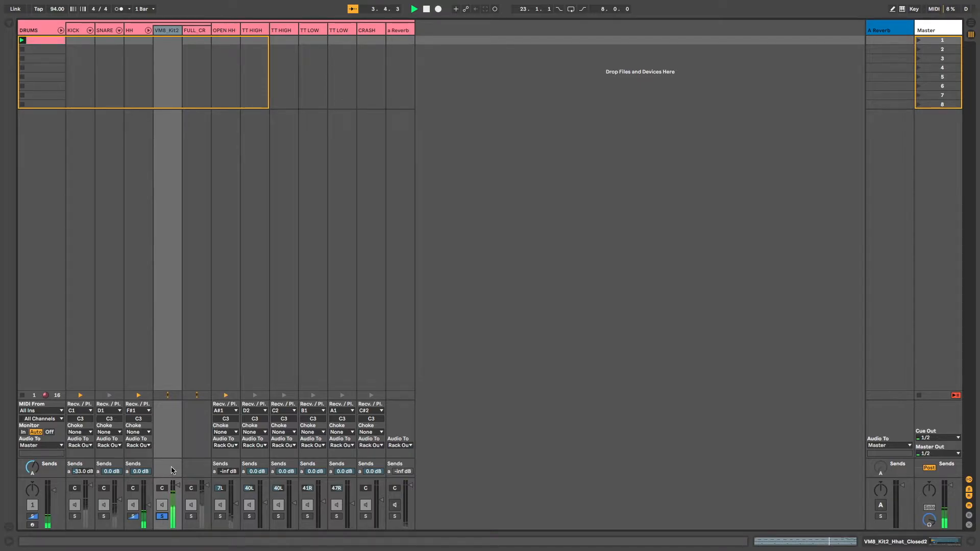
{"action": "left_click", "coordinate": [198, 31]}
{"action": "left_click", "coordinate": [193, 517]}
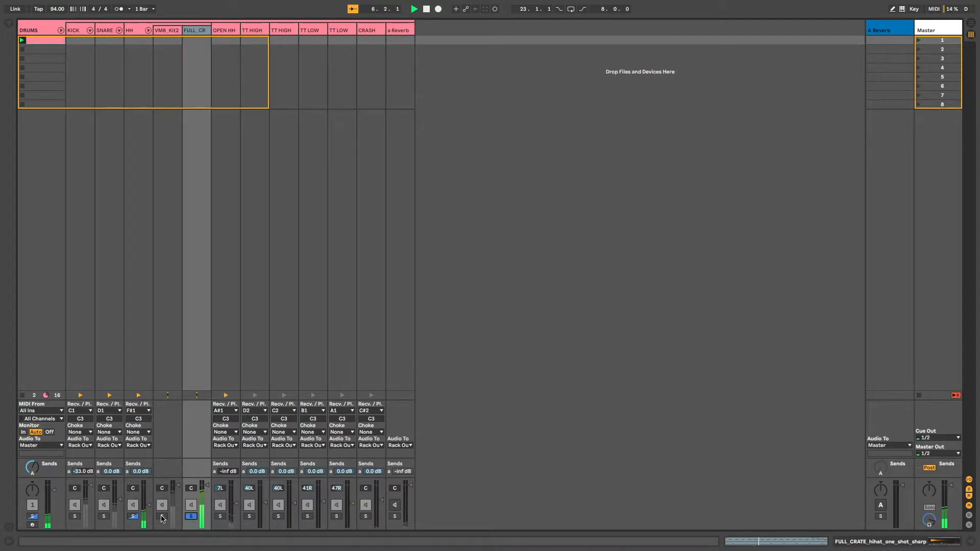
{"action": "left_click", "coordinate": [133, 517]}
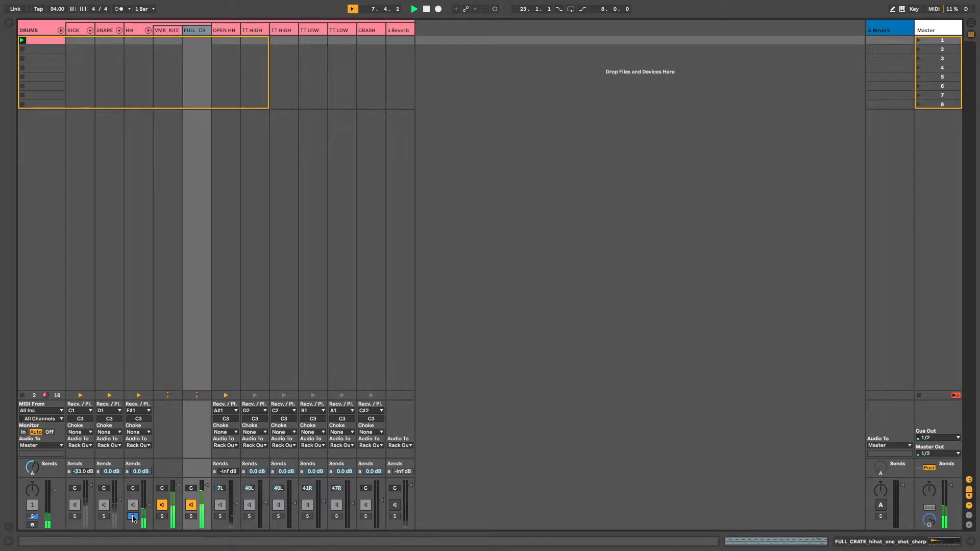
{"action": "left_click", "coordinate": [149, 30]}
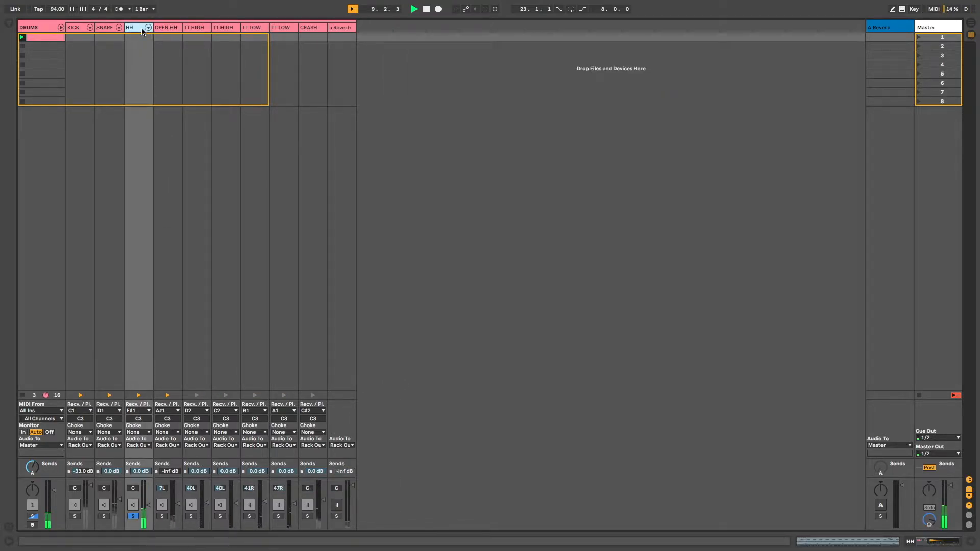
Add EQ Eight to the HH chain, raise its low cut, and boost the highs by 3.60 dB at 5.99 kHz
{"action": "key", "text": "super+alt+b"}
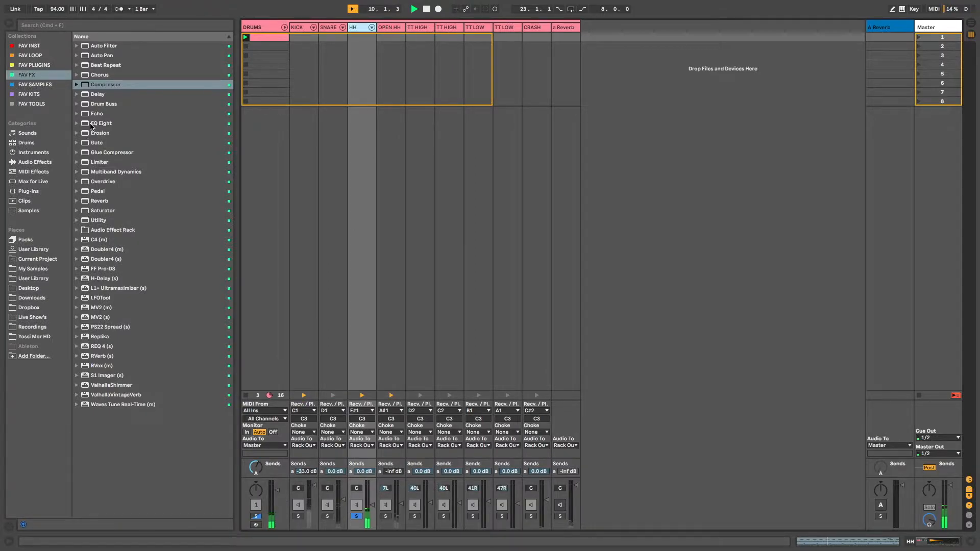
{"action": "left_click_drag", "start_coordinate": [93, 126], "coordinate": [363, 32]}
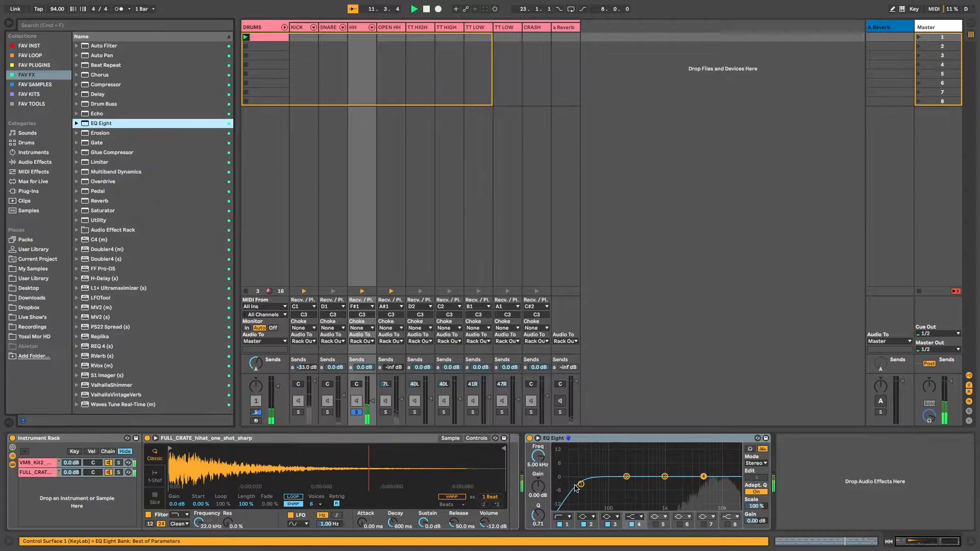
{"action": "left_click_drag", "start_coordinate": [581, 484], "coordinate": [707, 468]}
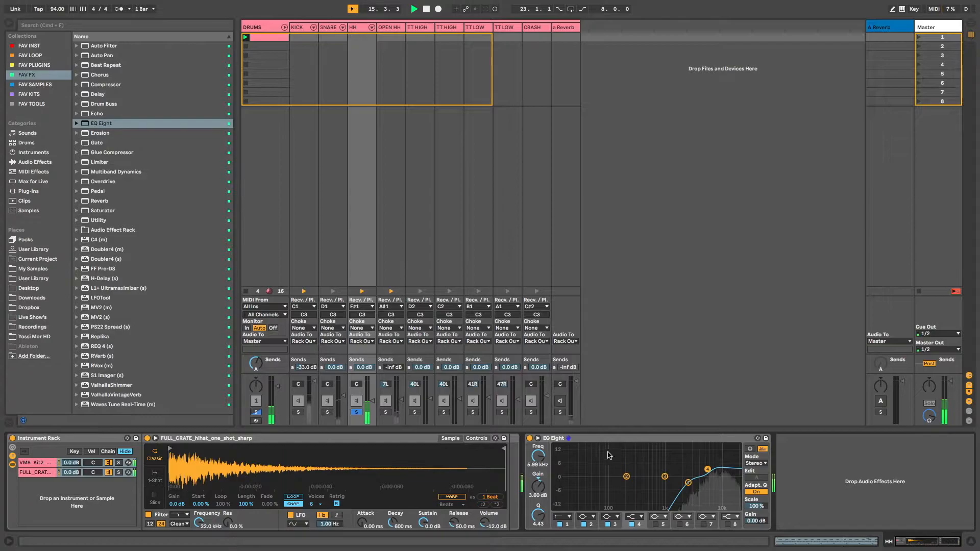
Add a Compressor after the HH chain's EQ, set its threshold to -14.4 dB with automatic release, and audition the result
{"action": "left_click", "coordinate": [86, 85]}
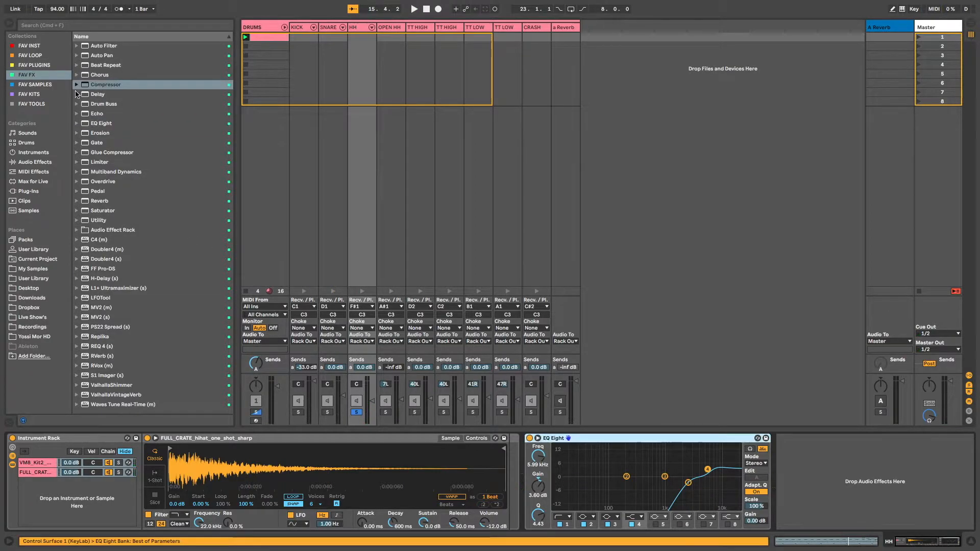
{"action": "left_click_drag", "start_coordinate": [85, 86], "coordinate": [786, 453]}
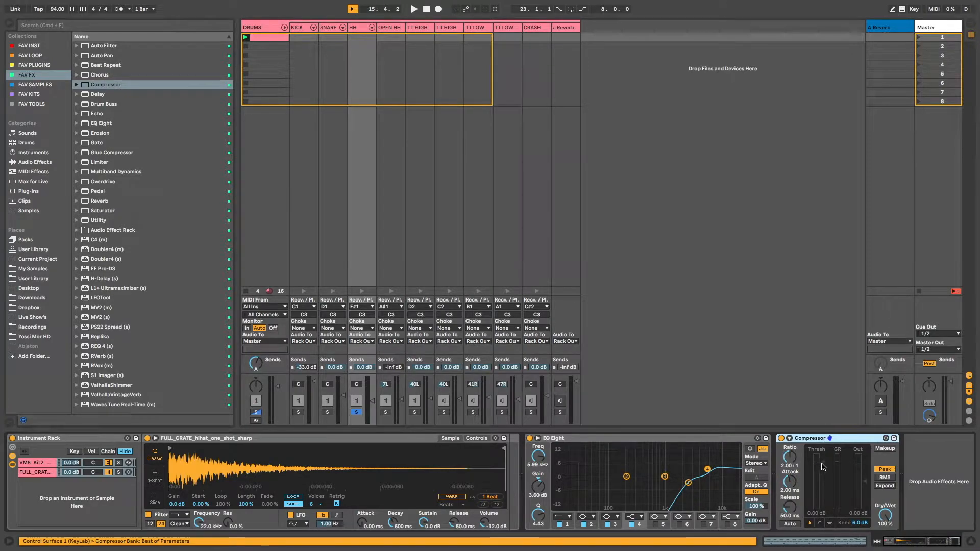
{"action": "key", "text": "space"}
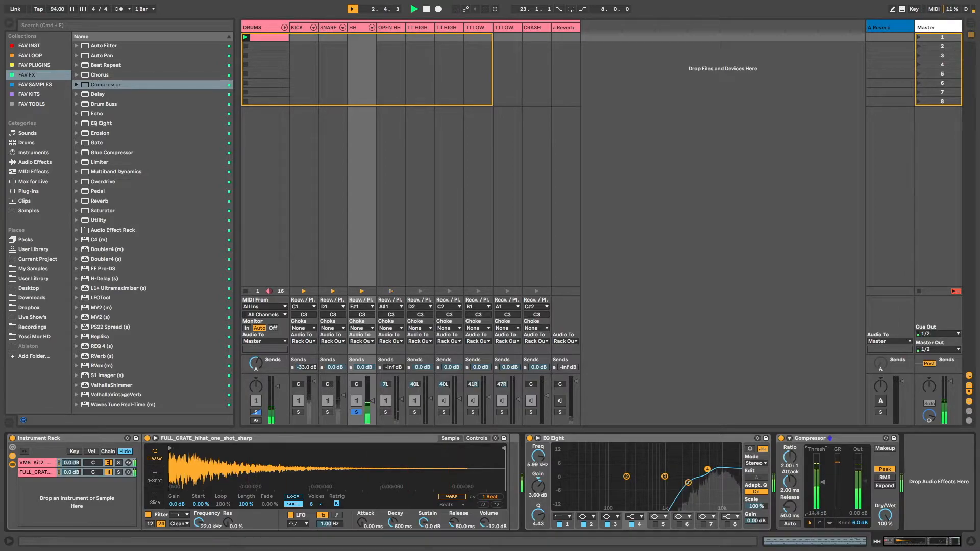
{"action": "left_click", "coordinate": [791, 524]}
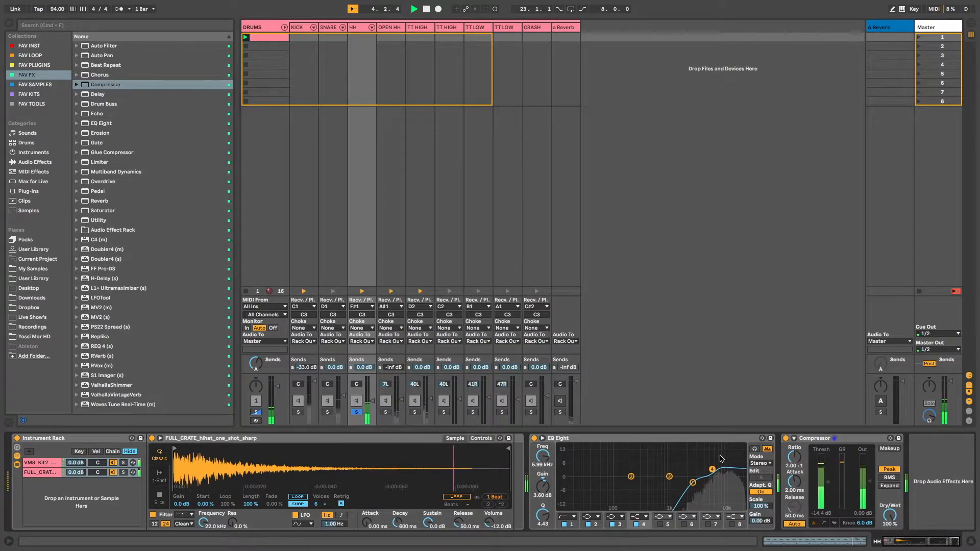
{"action": "key", "text": "space"}
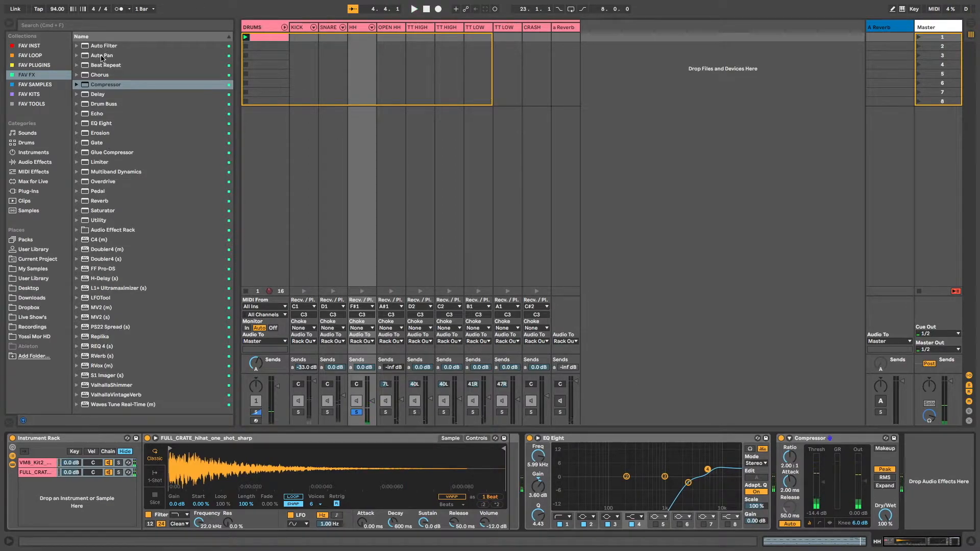
Add Auto Pan to the HH chain with a changed waveform, 100% shape, 51.0% amount and a tempo-synced 1/4 rate, and audition it
{"action": "left_click_drag", "start_coordinate": [101, 56], "coordinate": [878, 474]}
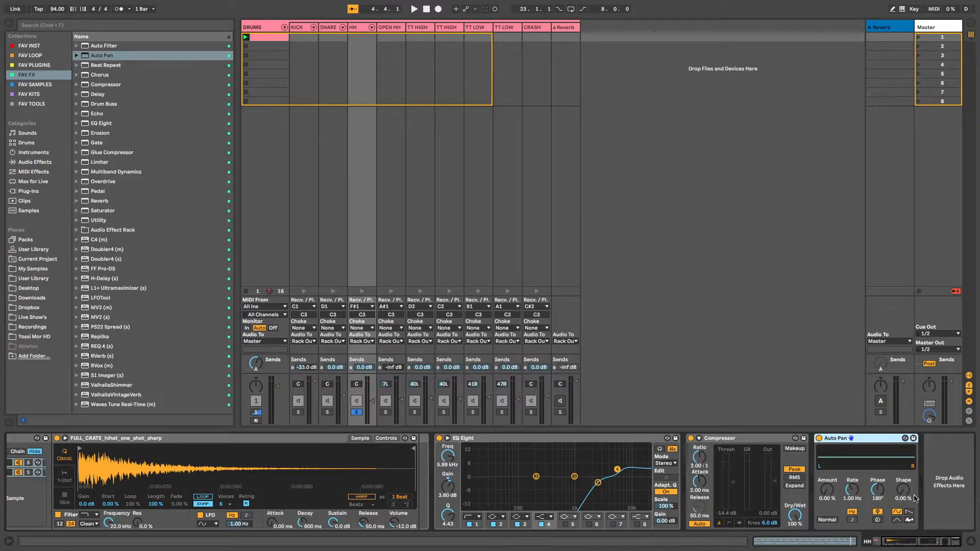
{"action": "left_click", "coordinate": [909, 512]}
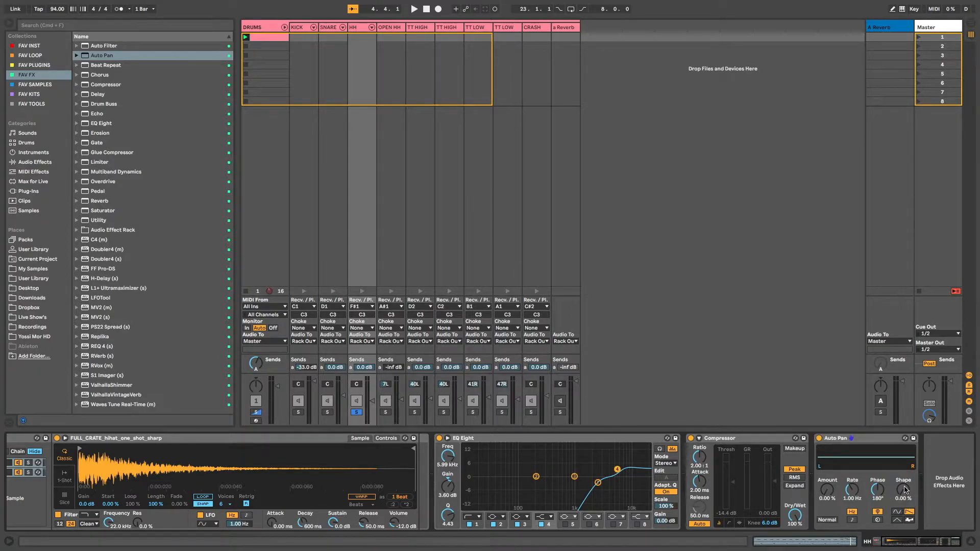
{"action": "left_click_drag", "start_coordinate": [903, 490], "coordinate": [903, 449]}
{"action": "left_click_drag", "start_coordinate": [827, 492], "coordinate": [827, 464]}
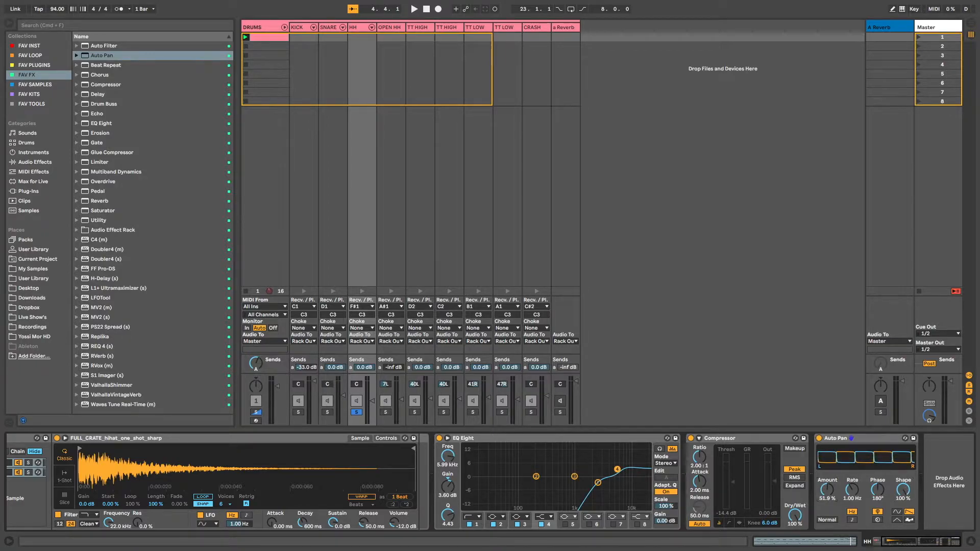
{"action": "left_click", "coordinate": [852, 520]}
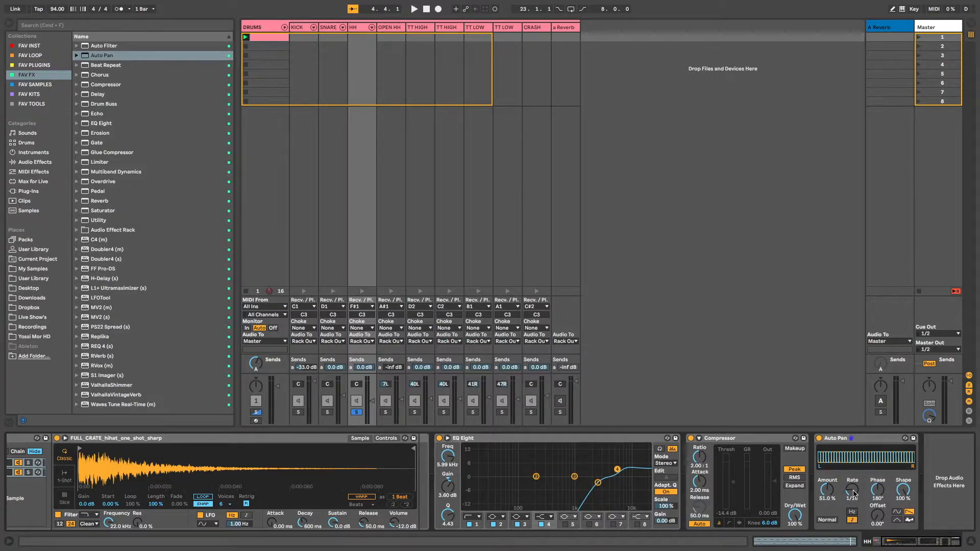
{"action": "left_click_drag", "start_coordinate": [853, 493], "coordinate": [854, 485]}
{"action": "key", "text": "space"}
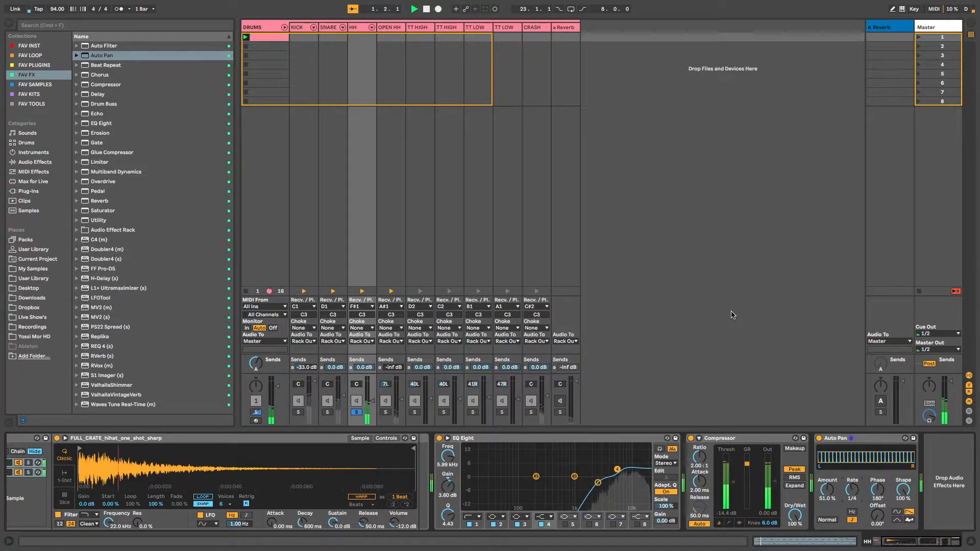
{"action": "key", "text": "space"}
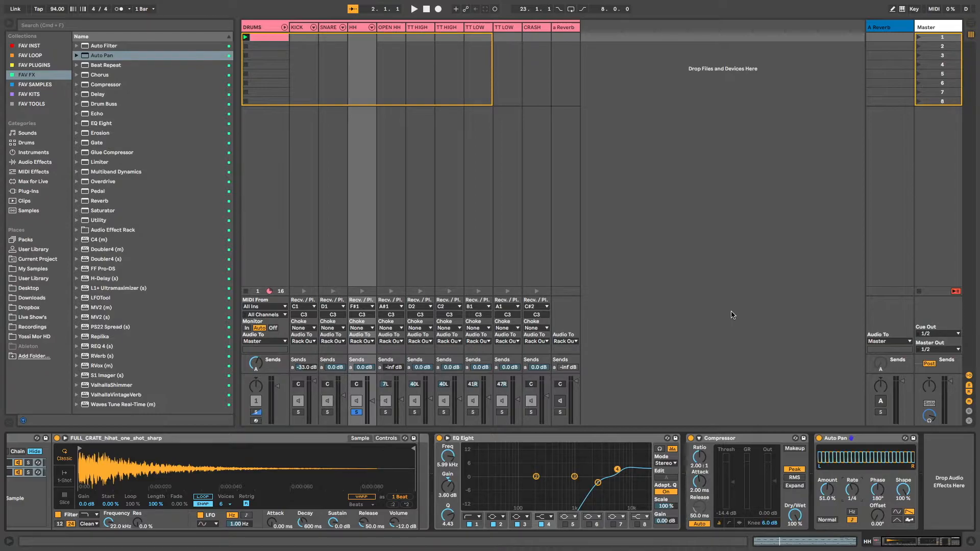
Solo the OPEN HH chain, select it and audition it on its own
{"action": "left_click", "coordinate": [386, 412]}
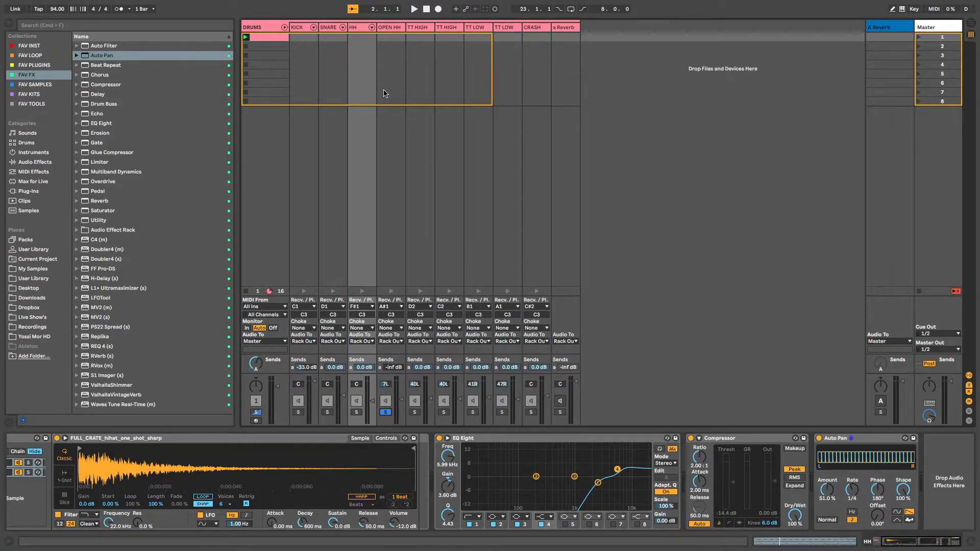
{"action": "left_click", "coordinate": [391, 31]}
{"action": "key", "text": "space"}
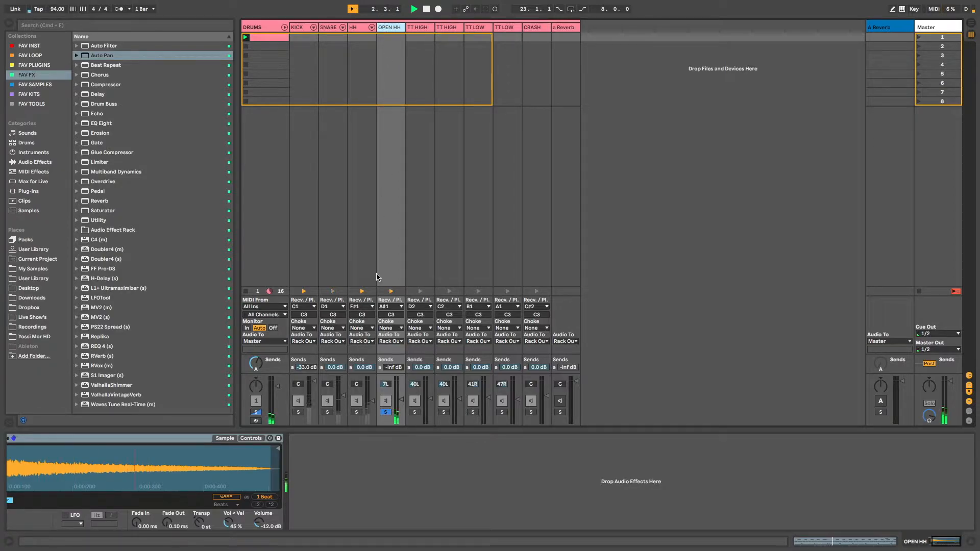
{"action": "key", "text": "space"}
Add EQ Eight to the OPEN HH chain and set its low cut to 3.52 kHz during playback
{"action": "left_click_drag", "start_coordinate": [101, 124], "coordinate": [341, 470]}
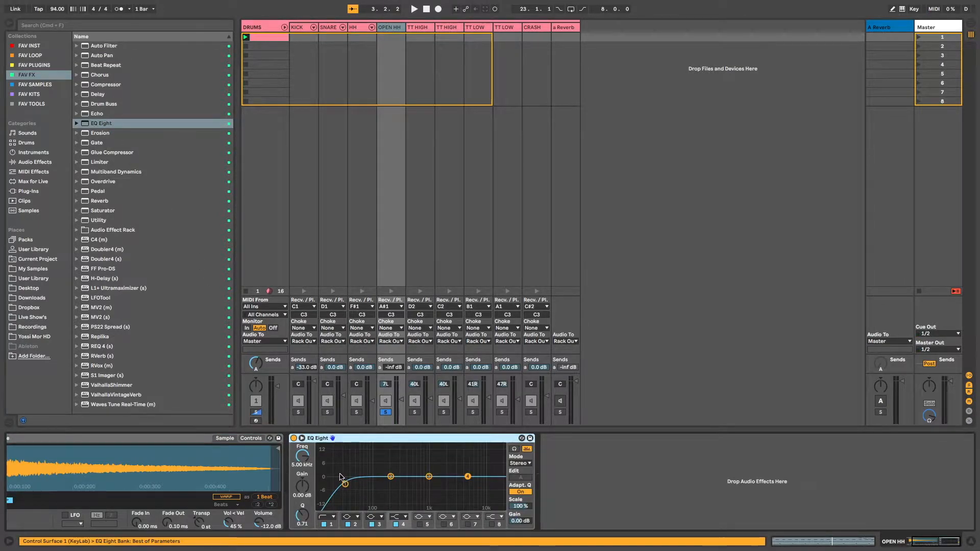
{"action": "left_click_drag", "start_coordinate": [303, 457], "coordinate": [303, 413]}
{"action": "key", "text": "space"}
{"action": "left_click_drag", "start_coordinate": [305, 458], "coordinate": [304, 456]}
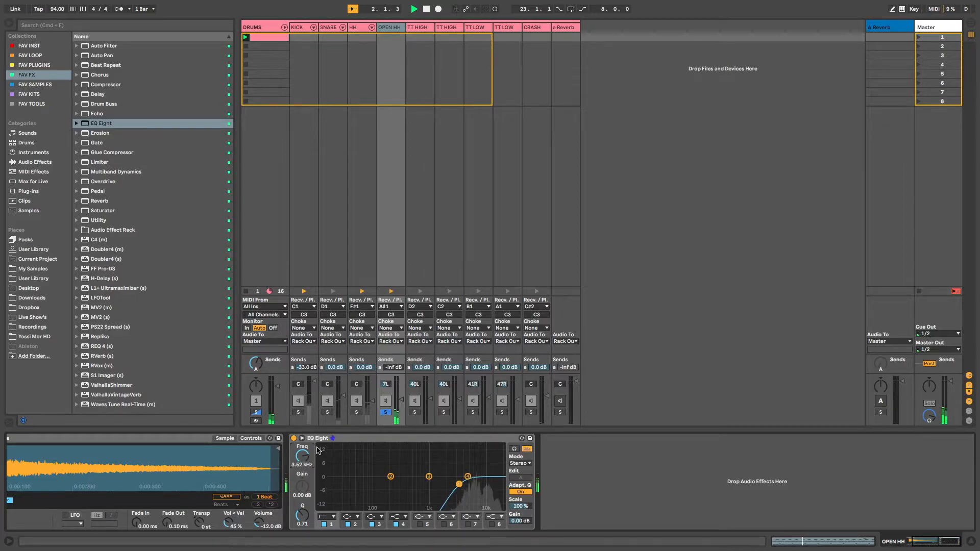
Give the OPEN HH EQ a 4.09 dB high boost at 6.67 kHz and refine its low cut to 3.37 kHz
{"action": "left_click_drag", "start_coordinate": [466, 476], "coordinate": [467, 466]}
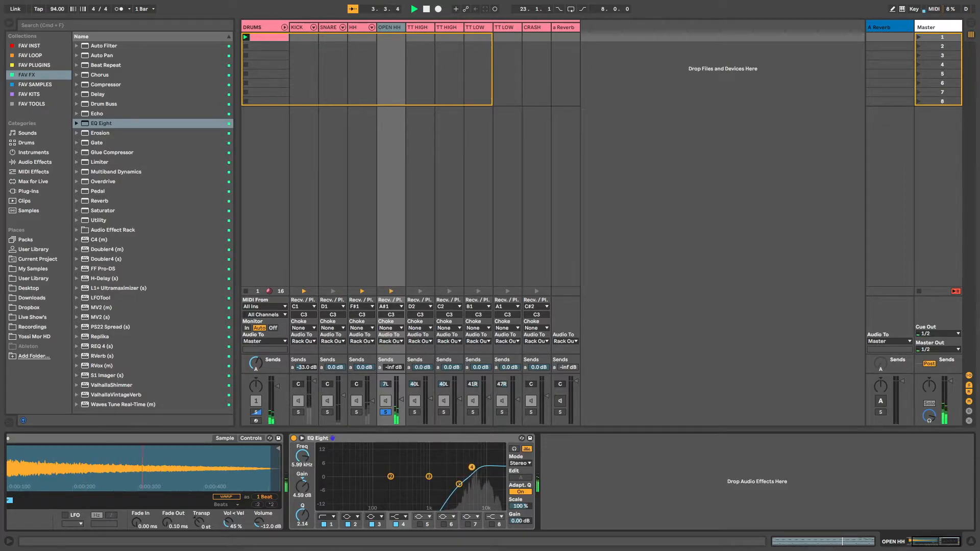
{"action": "left_click", "coordinate": [459, 483]}
{"action": "left_click_drag", "start_coordinate": [474, 467], "coordinate": [475, 472]}
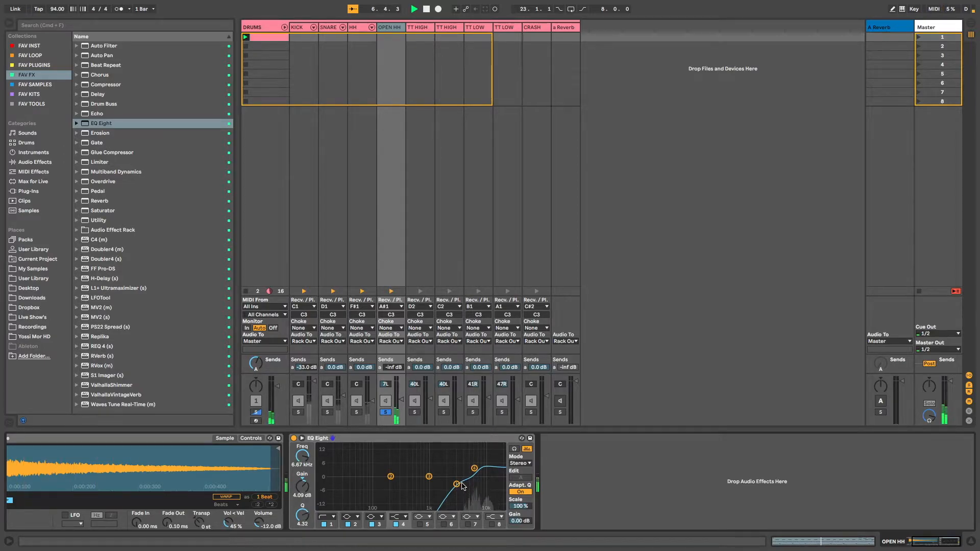
{"action": "left_click_drag", "start_coordinate": [456, 484], "coordinate": [458, 484]}
{"action": "key", "text": "space"}
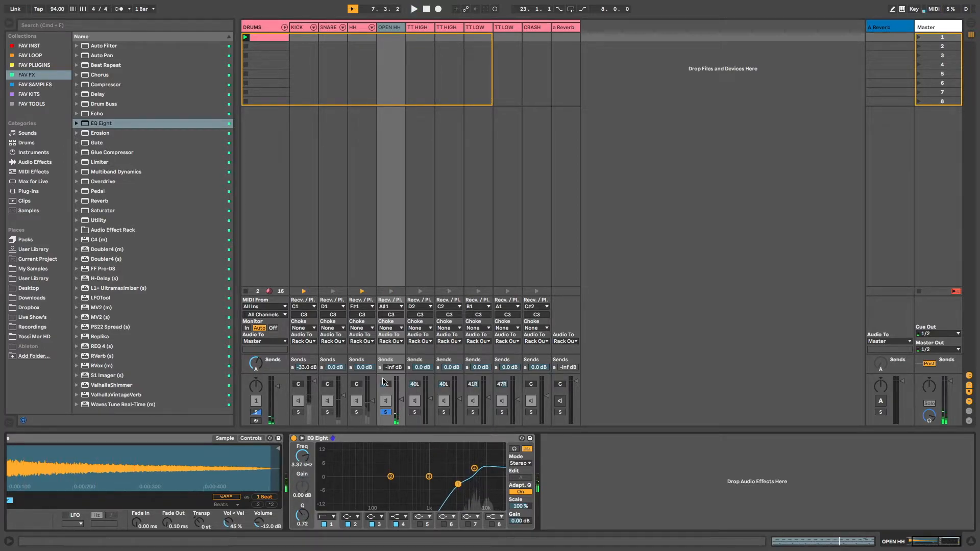
Add a Compressor after the OPEN HH EQ, set its threshold to -16.0 dB during playback, and solo the HH chain
{"action": "left_click_drag", "start_coordinate": [106, 85], "coordinate": [547, 458]}
{"action": "key", "text": "space"}
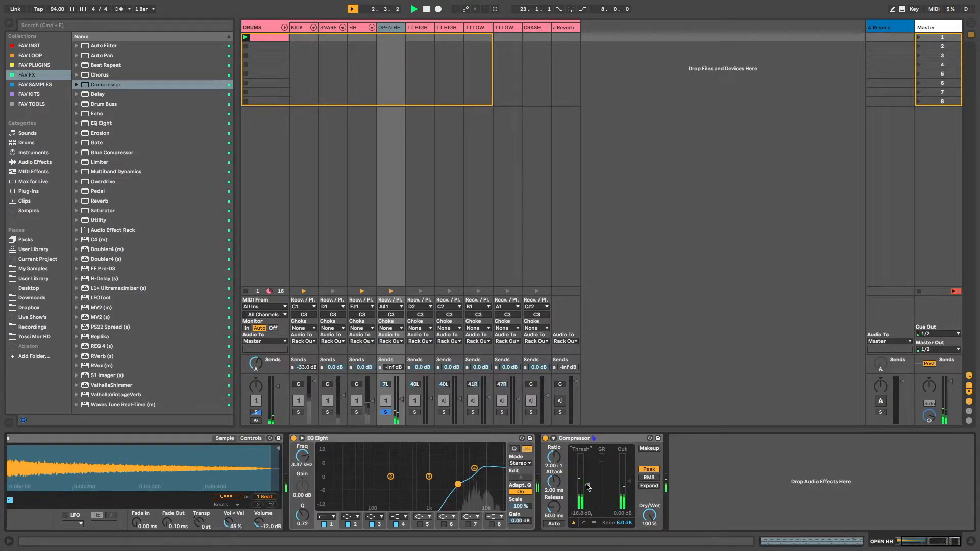
{"action": "left_click", "coordinate": [356, 412]}
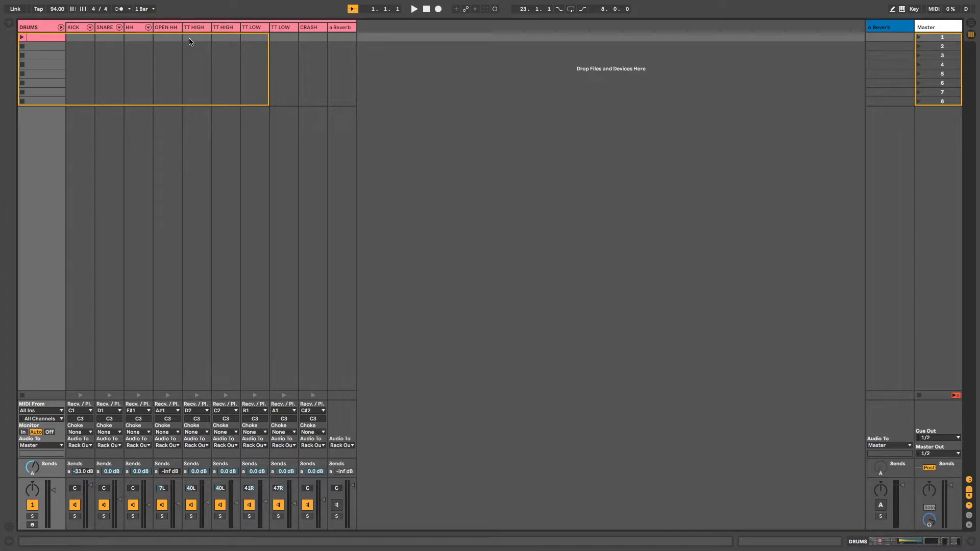
Select the four tom chains from TT HIGH through TT LOW and solo them together
{"action": "left_click", "coordinate": [198, 28]}
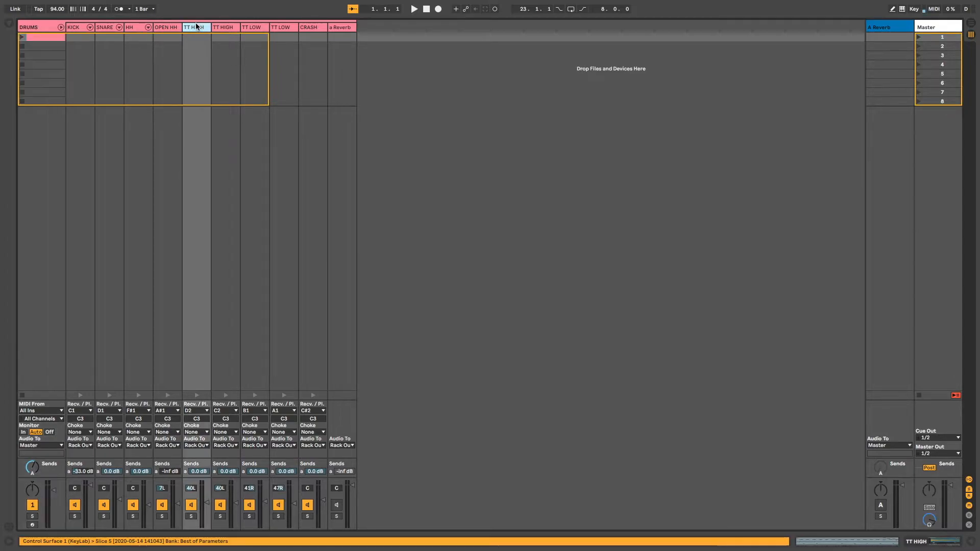
{"action": "left_click", "coordinate": [278, 27], "text": "shift"}
{"action": "left_click", "coordinate": [191, 517]}
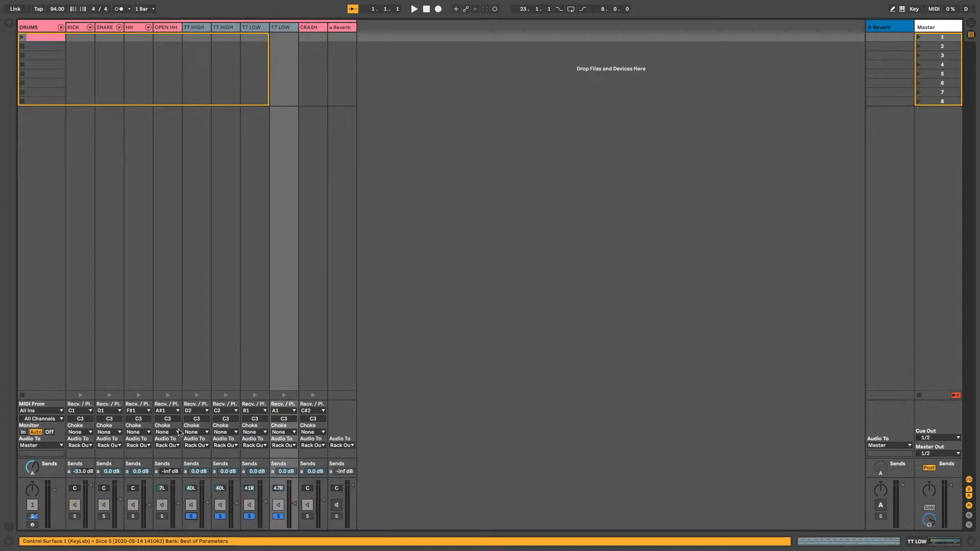
Open the DRUMS clip, shorten its loop to bar 4 only, and audition the soloed tom fill
{"action": "double_click", "coordinate": [60, 38]}
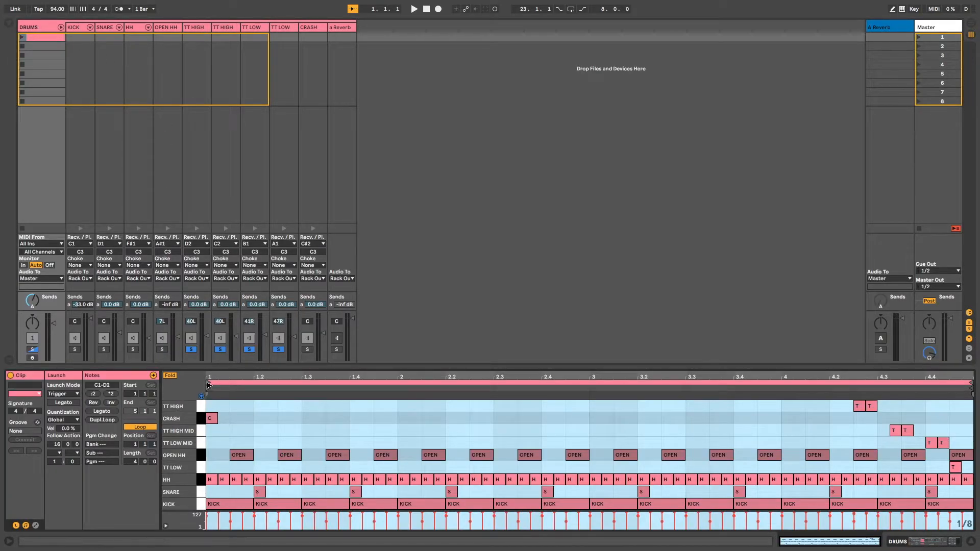
{"action": "left_click_drag", "start_coordinate": [209, 385], "coordinate": [780, 381]}
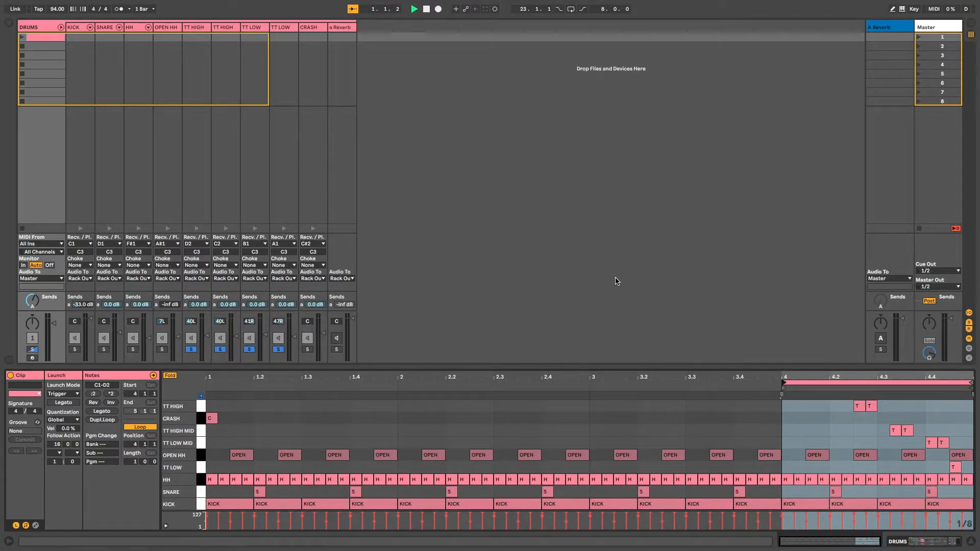
{"action": "key", "text": "space"}
{"action": "key", "text": "space"}
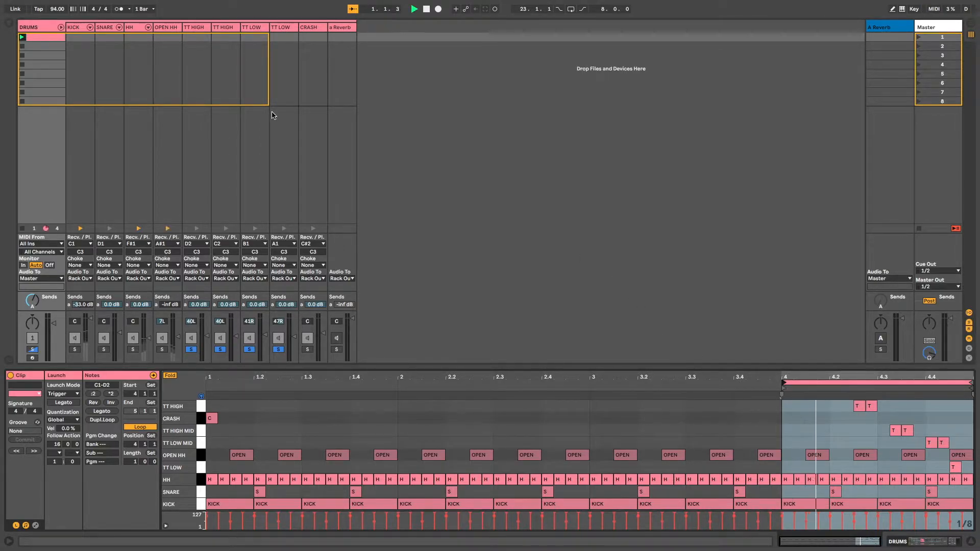
{"action": "key", "text": "space"}
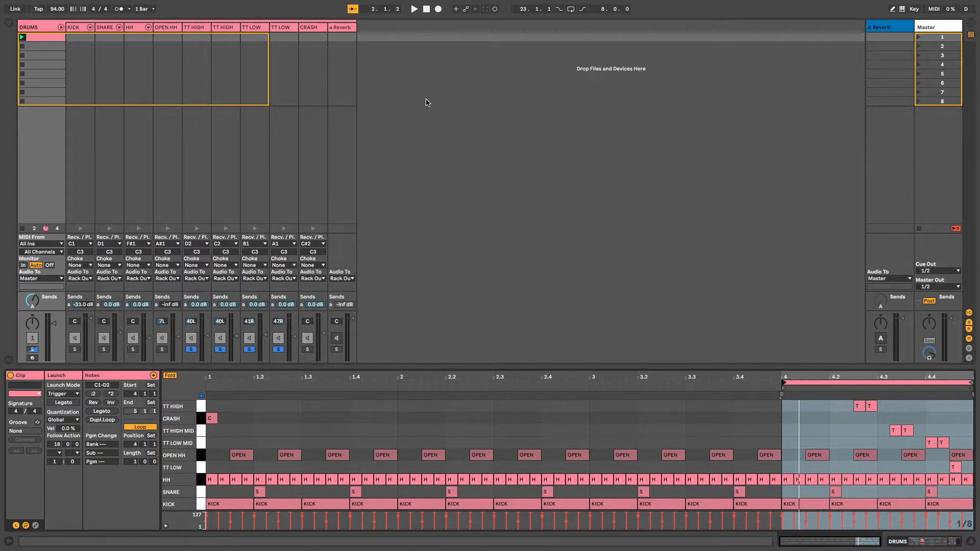
Replay the looped tom fill and examine the sample device of each of the four tom chains in turn
{"action": "left_click", "coordinate": [285, 31]}
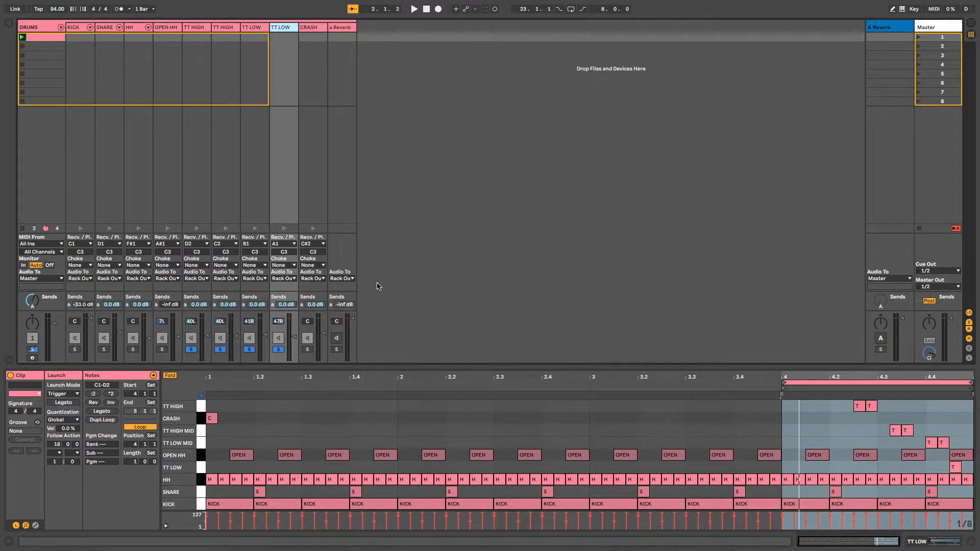
{"action": "key", "text": "space"}
{"action": "key", "text": "space"}
{"action": "left_click", "coordinate": [203, 31]}
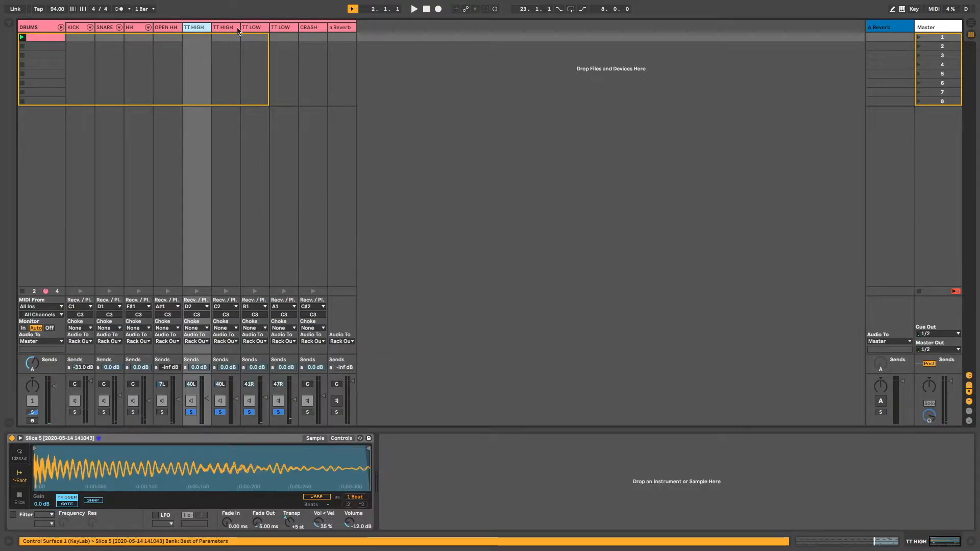
{"action": "left_click", "coordinate": [229, 30]}
{"action": "left_click", "coordinate": [264, 26]}
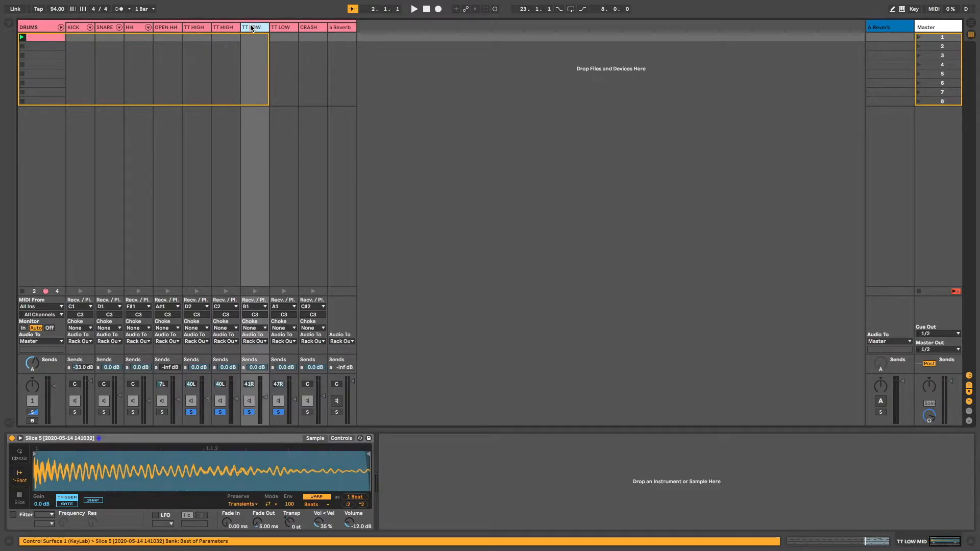
{"action": "left_click", "coordinate": [278, 28]}
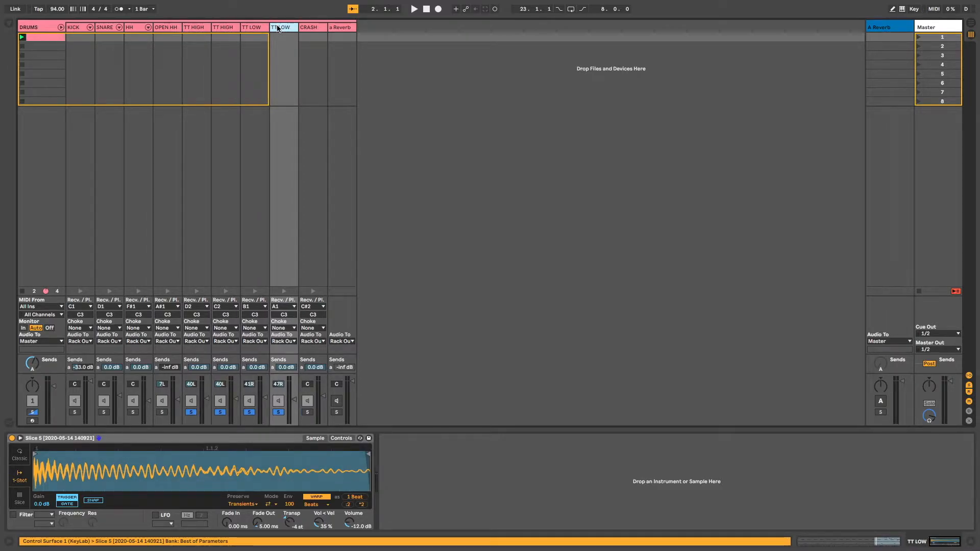
Select the CRASH chain and end the solo of the tom chains to audition the crash
{"action": "left_click", "coordinate": [315, 32]}
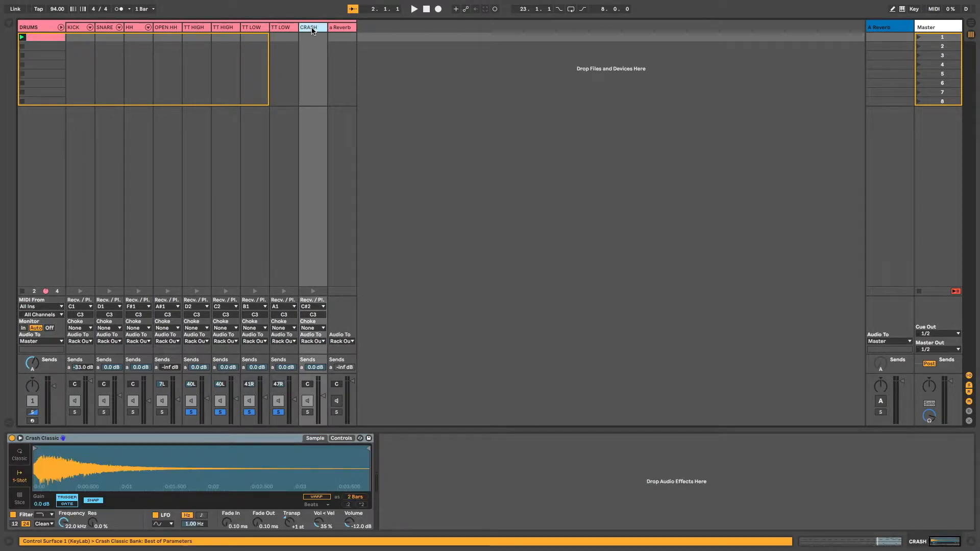
{"action": "left_click", "coordinate": [191, 412]}
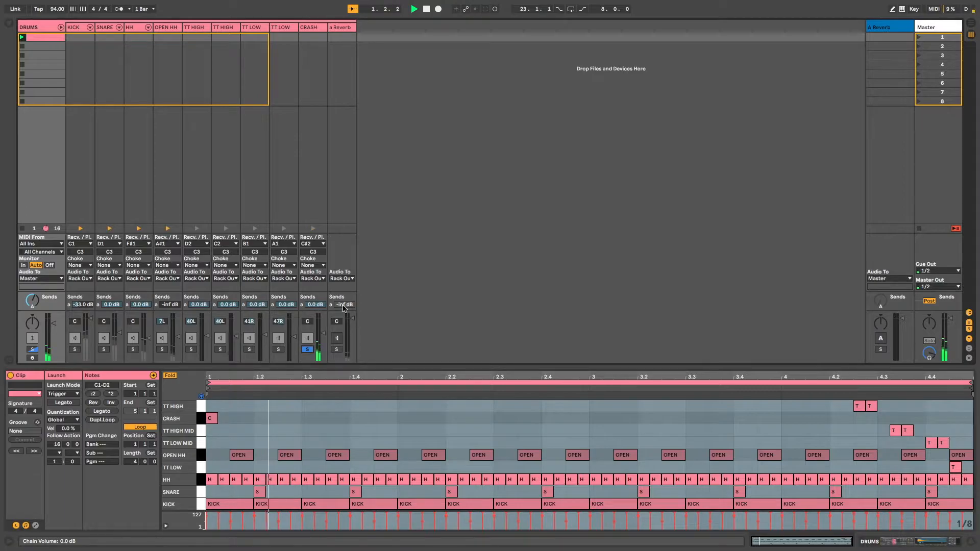
Add EQ Eight from the FAV FX collection to the CRASH chain, work on its low-cut band, and audition the crash
{"action": "left_click", "coordinate": [319, 32]}
{"action": "key", "text": "super+alt+b"}
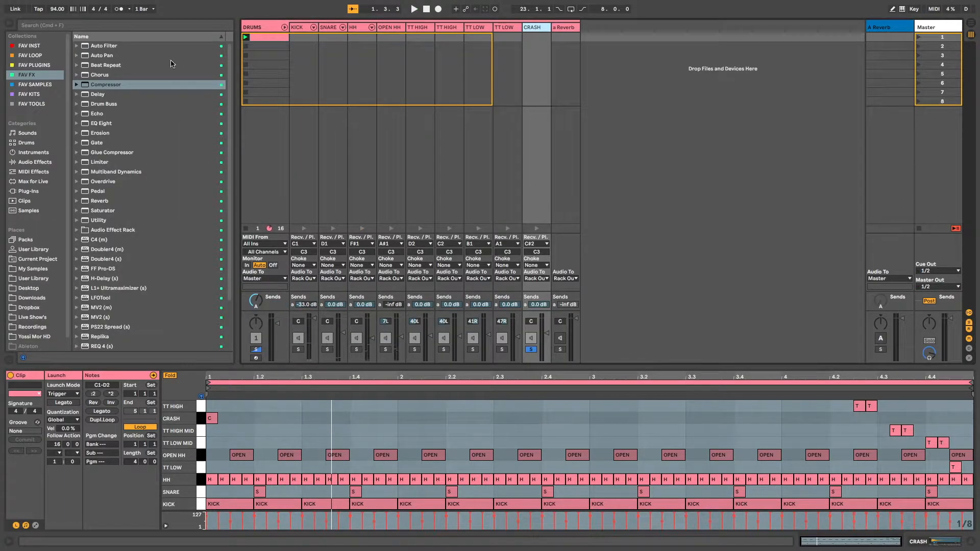
{"action": "left_click_drag", "start_coordinate": [101, 123], "coordinate": [555, 457]}
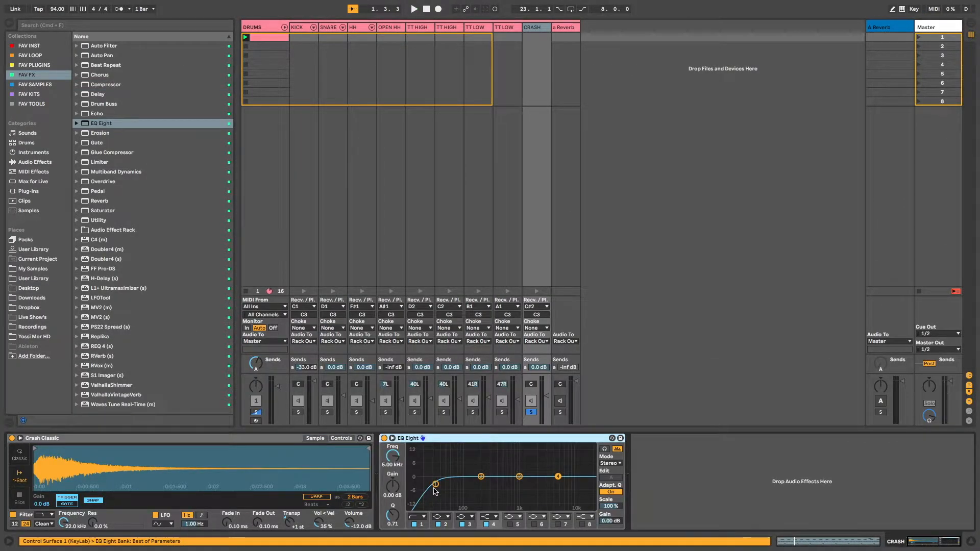
{"action": "left_click", "coordinate": [434, 473]}
{"action": "left_click", "coordinate": [435, 484]}
{"action": "key", "text": "space"}
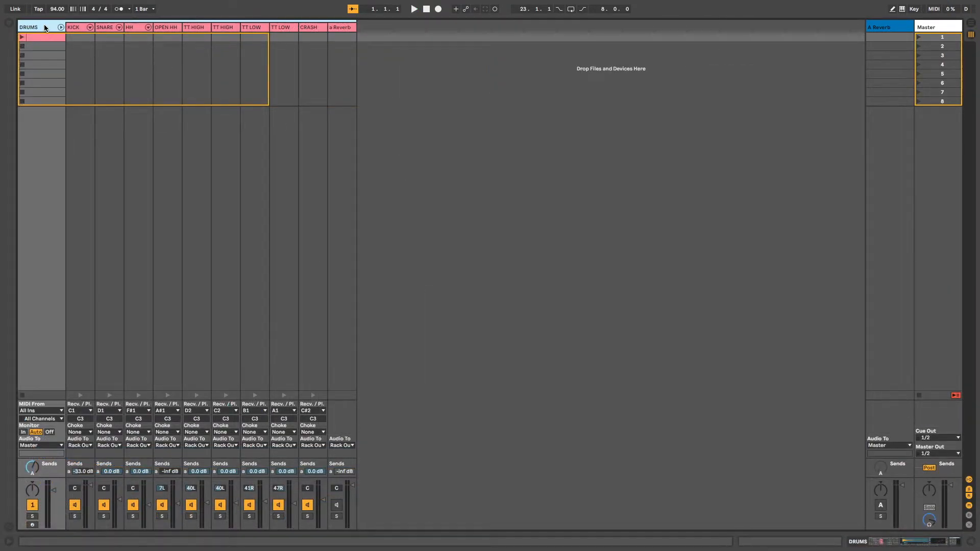
Show the DRUMS track's devices, switch on Drum Buss, and compare the full beat with and without it
{"action": "double_click", "coordinate": [45, 28]}
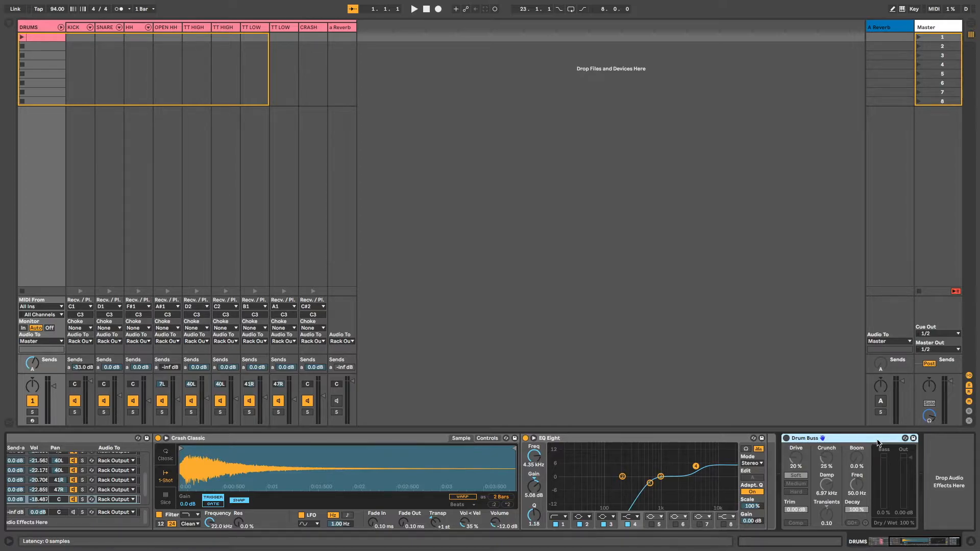
{"action": "key", "text": "space"}
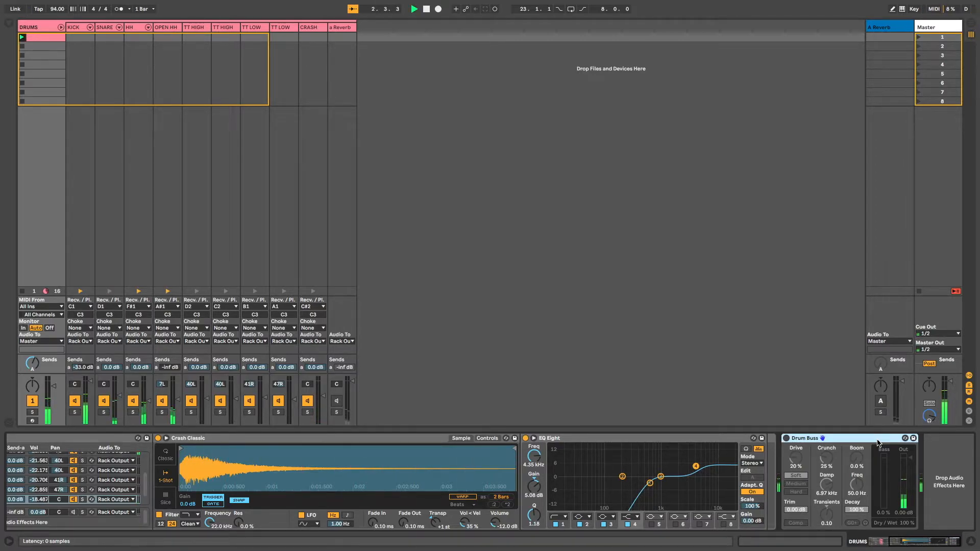
{"action": "key", "text": "0"}
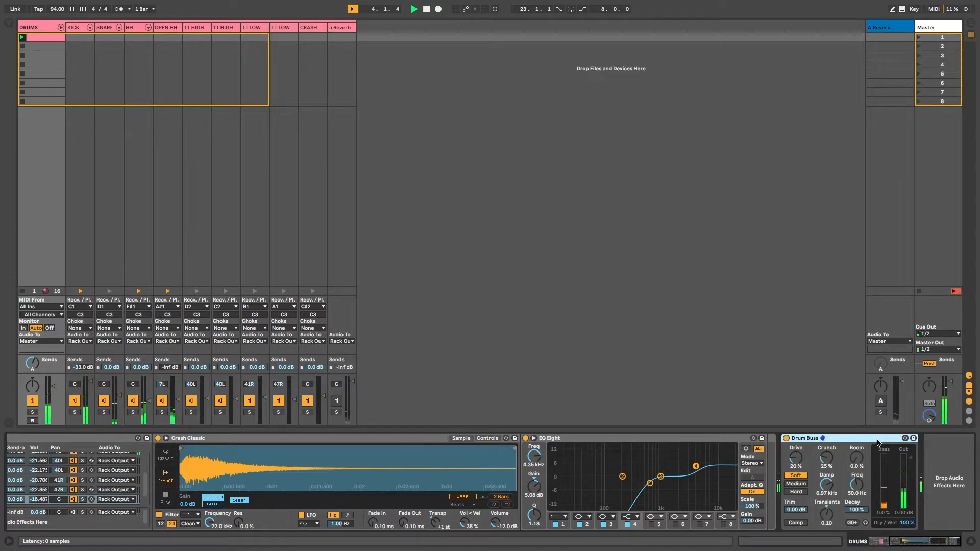
{"action": "key", "text": "space"}
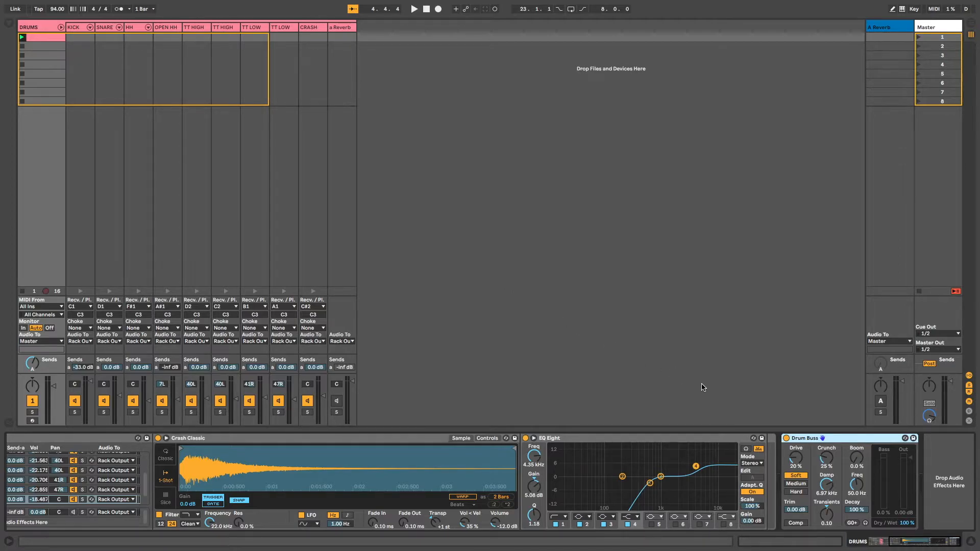
{"action": "key", "text": "space"}
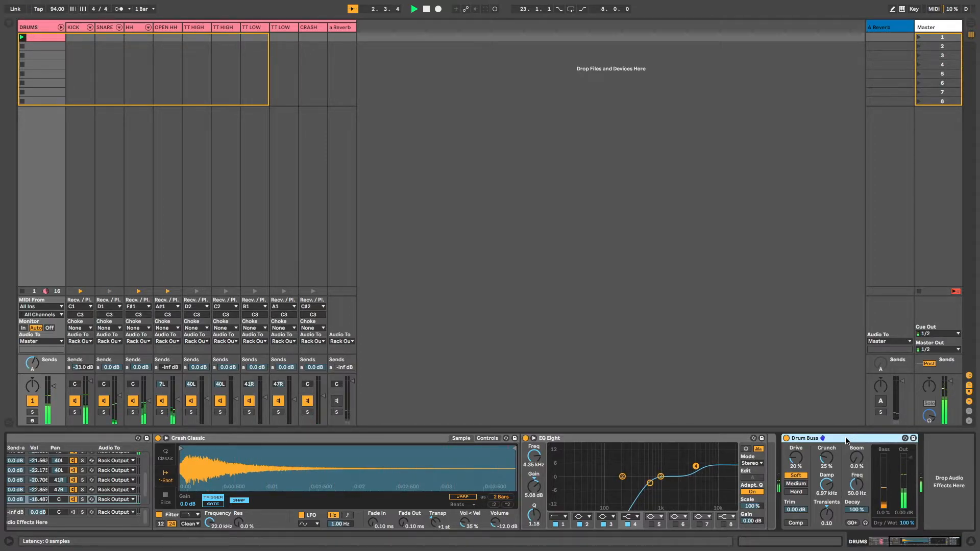
{"action": "key", "text": "space"}
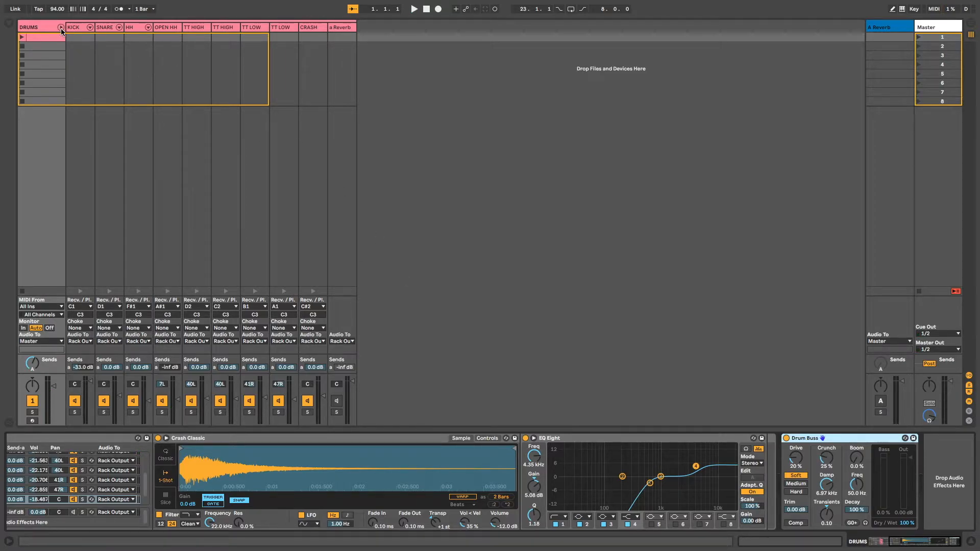
Activate the drum rack's reverb return chain, turn on its EQ Eight, and audition the drums
{"action": "left_click", "coordinate": [341, 27]}
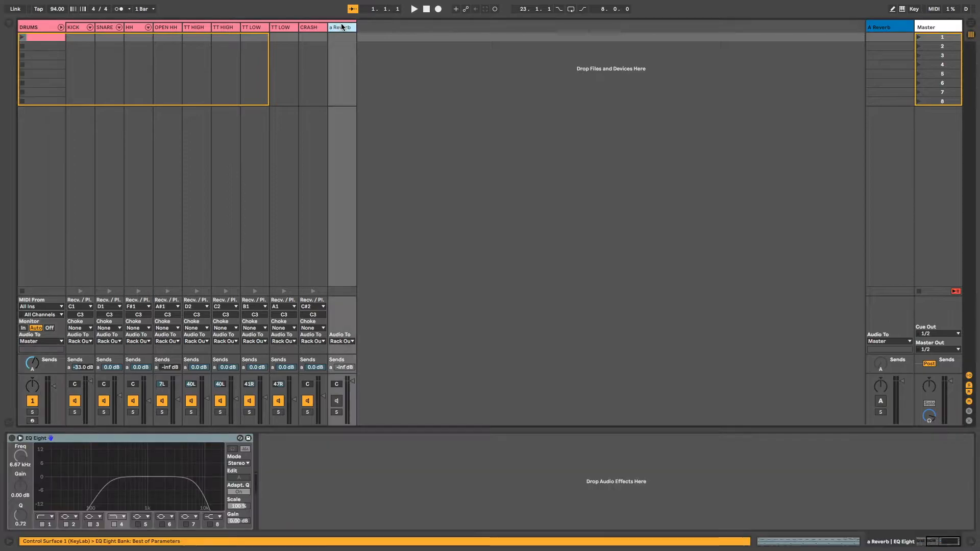
{"action": "left_click", "coordinate": [336, 402]}
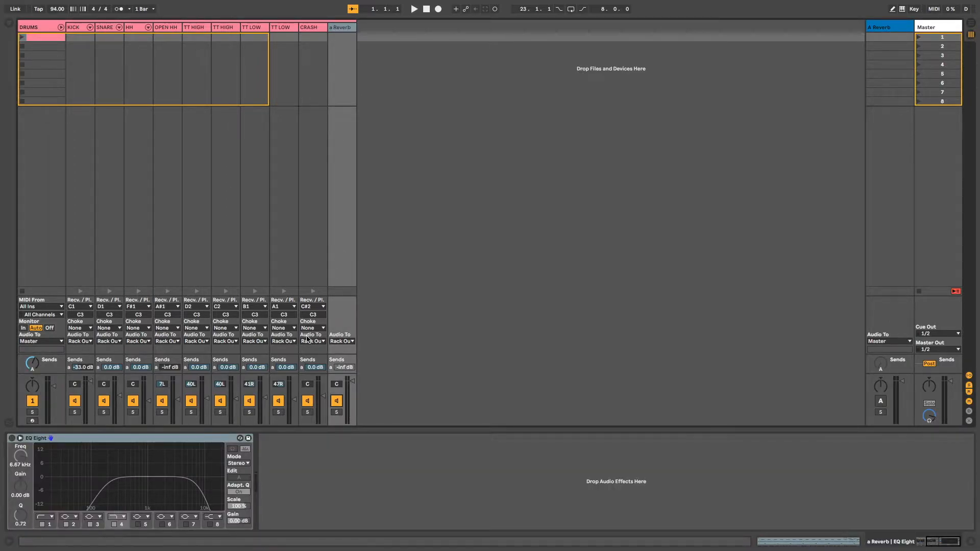
{"action": "left_click", "coordinate": [107, 438]}
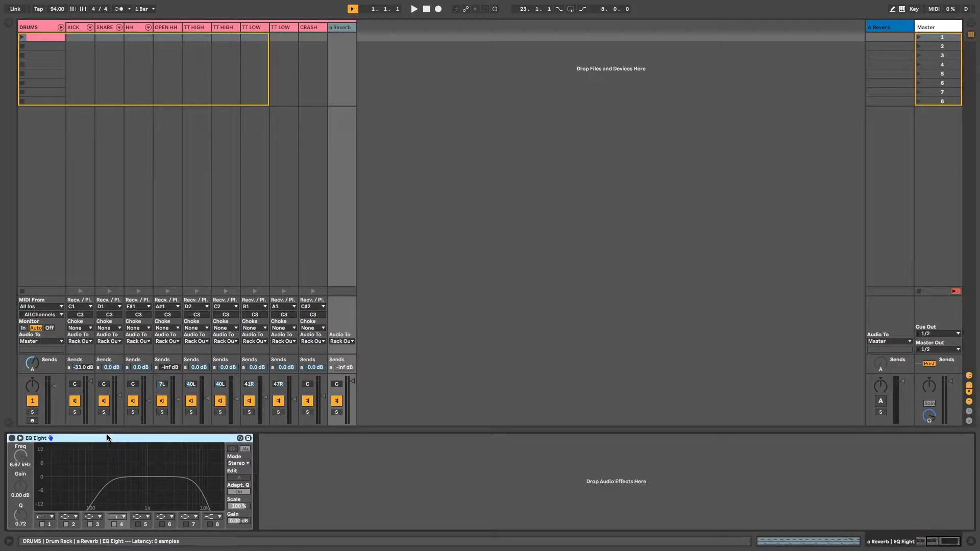
{"action": "key", "text": "0"}
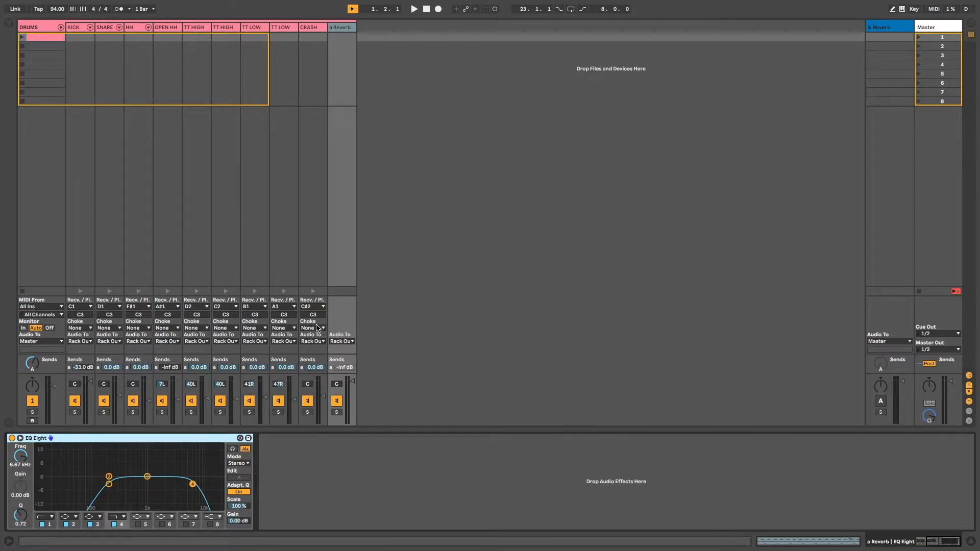
{"action": "key", "text": "space"}
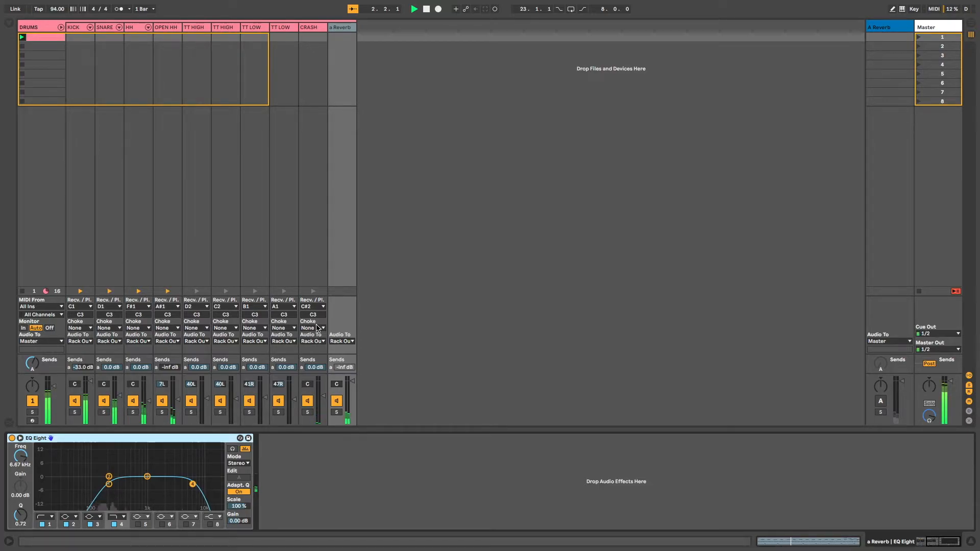
{"action": "key", "text": "space"}
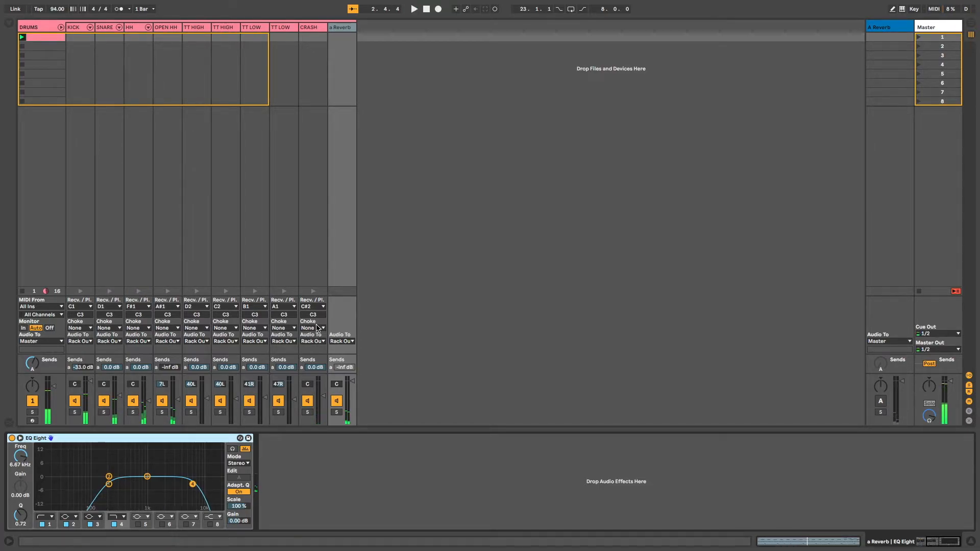
Show the Reverb device on the main return track A, activate that track, and audition the drums through it
{"action": "left_click", "coordinate": [887, 24]}
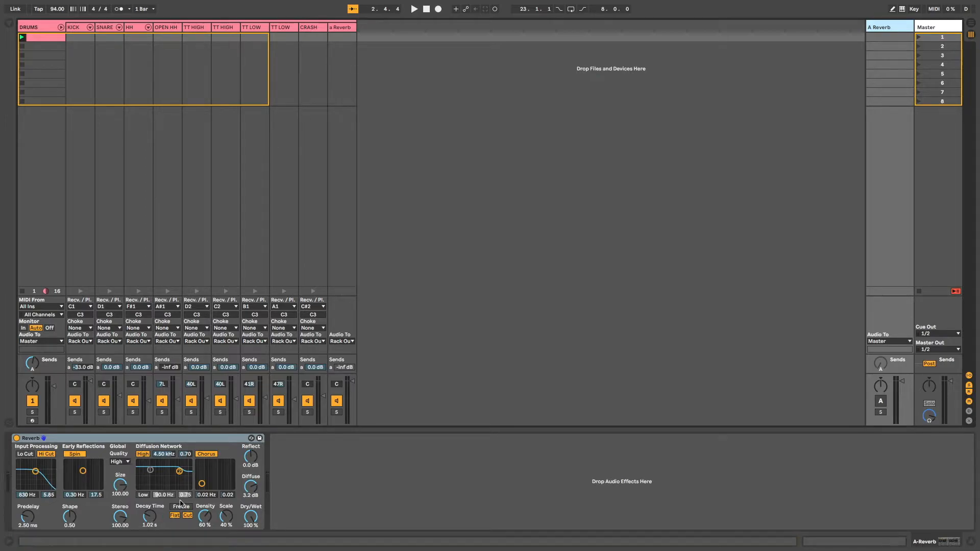
{"action": "left_click", "coordinate": [880, 400]}
{"action": "key", "text": "space"}
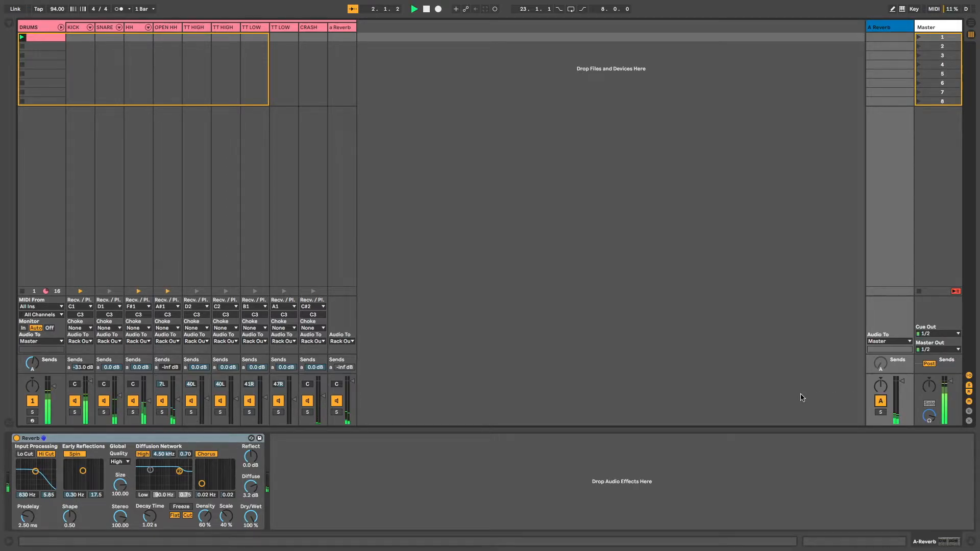
{"action": "key", "text": "space"}
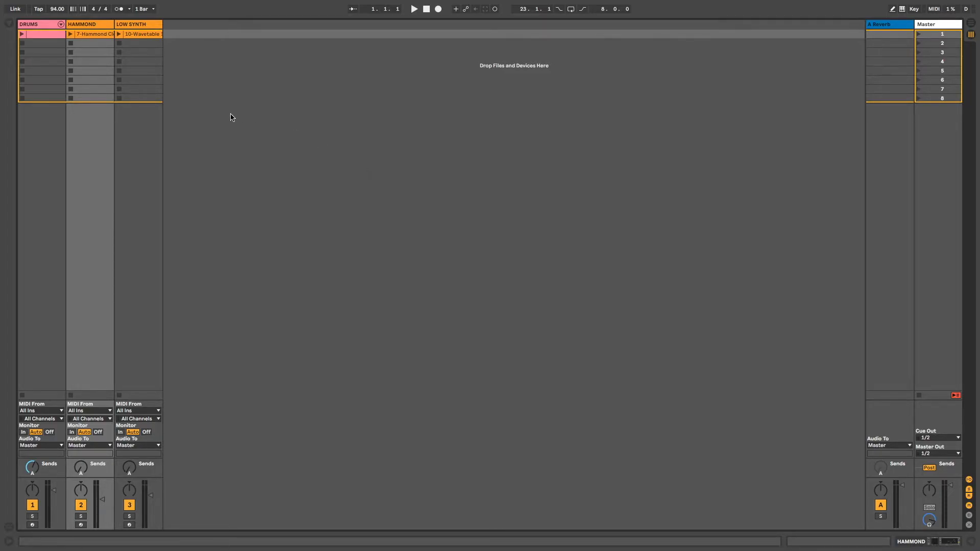
Launch the HAMMOND track's clip and audition its chord progression on its own
{"action": "left_click", "coordinate": [71, 36]}
{"action": "left_click", "coordinate": [71, 35]}
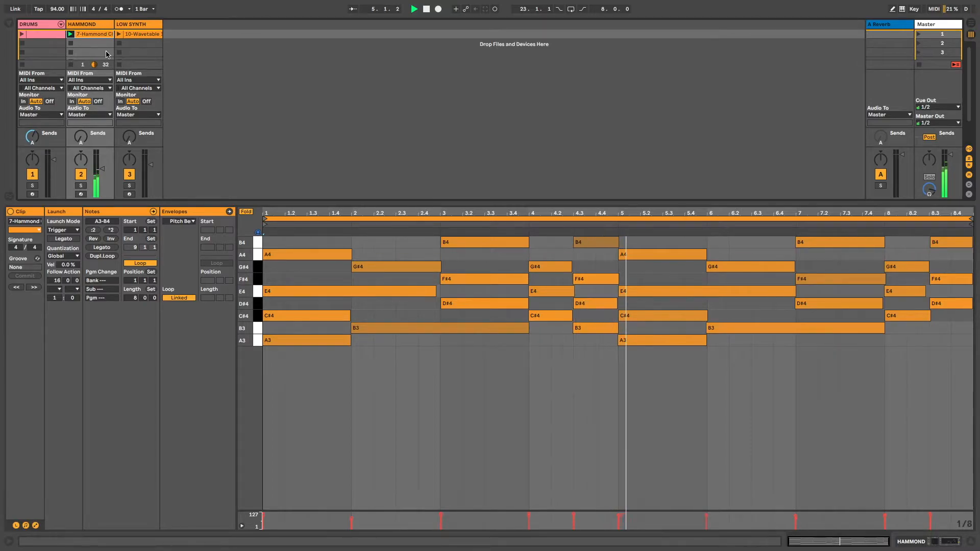
{"action": "key", "text": "space"}
Open the HAMMOND track's UVI Workstation B-5 Organ and examine the upper manual drawbars
{"action": "left_click", "coordinate": [92, 24]}
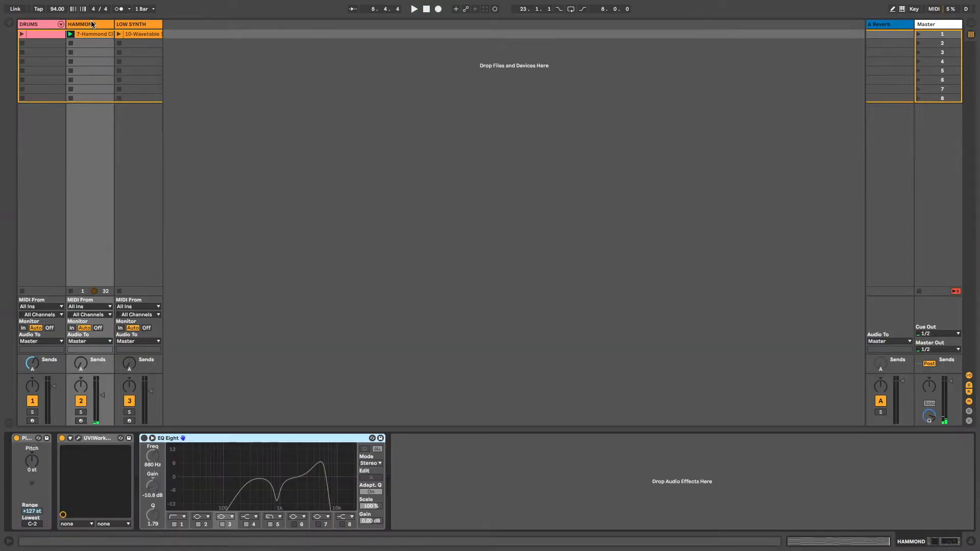
{"action": "left_click", "coordinate": [78, 438]}
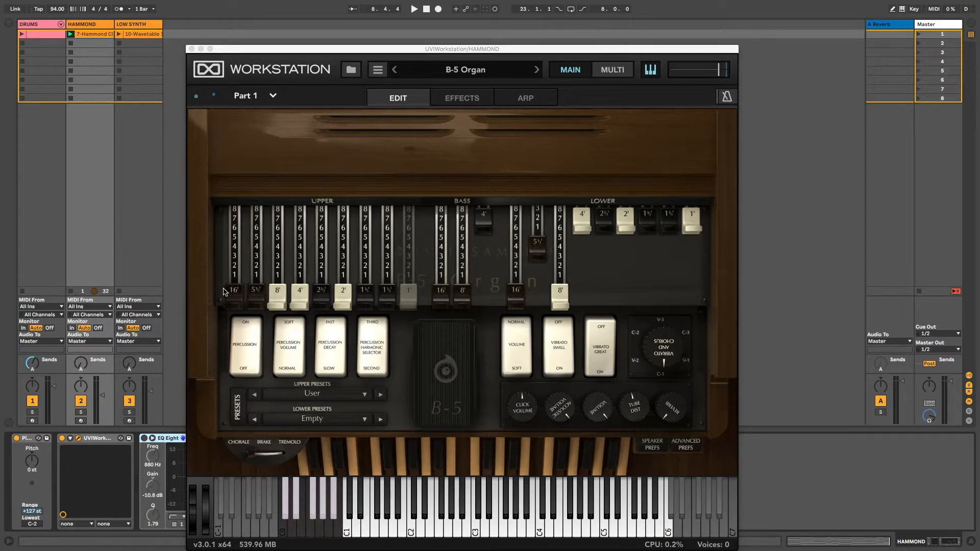
{"action": "left_click", "coordinate": [236, 275]}
{"action": "left_click", "coordinate": [234, 300]}
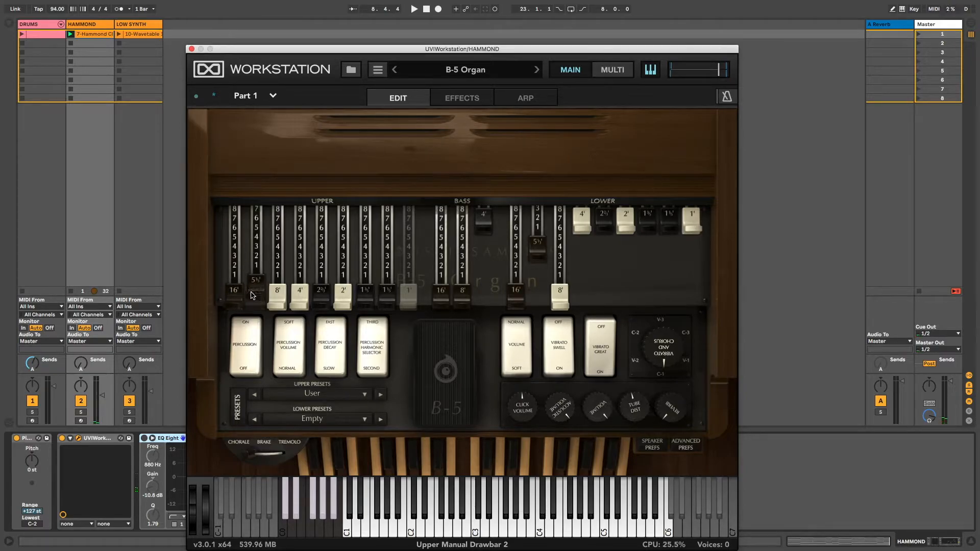
{"action": "mouse_move", "coordinate": [271, 295]}
{"action": "left_mouse_down"}
{"action": "mouse_move", "coordinate": [273, 317]}
{"action": "mouse_move", "coordinate": [340, 300]}
{"action": "mouse_move", "coordinate": [341, 319]}
{"action": "left_mouse_up"}
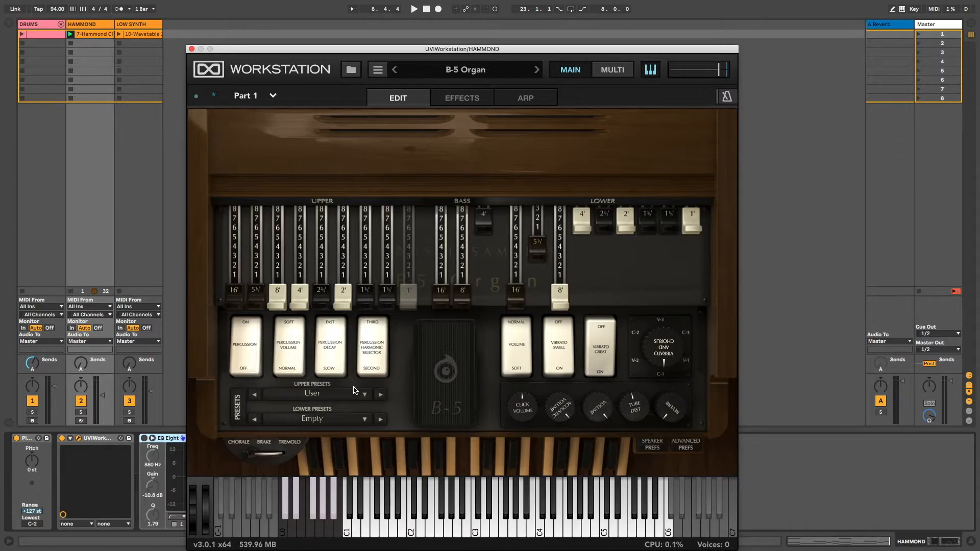
Try the B-5 Organ's percussion switch in both positions and close the instrument window
{"action": "left_click", "coordinate": [248, 363]}
{"action": "left_click", "coordinate": [249, 362]}
{"action": "left_click", "coordinate": [247, 358]}
{"action": "left_click", "coordinate": [248, 358]}
{"action": "left_click", "coordinate": [192, 49]}
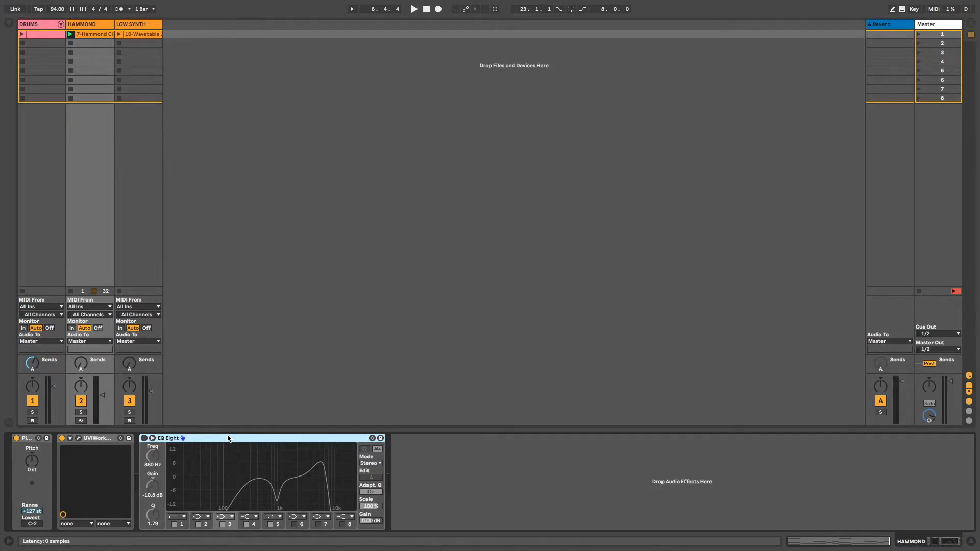
Compare the Hammond clip with EQ Eight bypassed and enabled, leaving the EQ switched on
{"action": "key", "text": "0"}
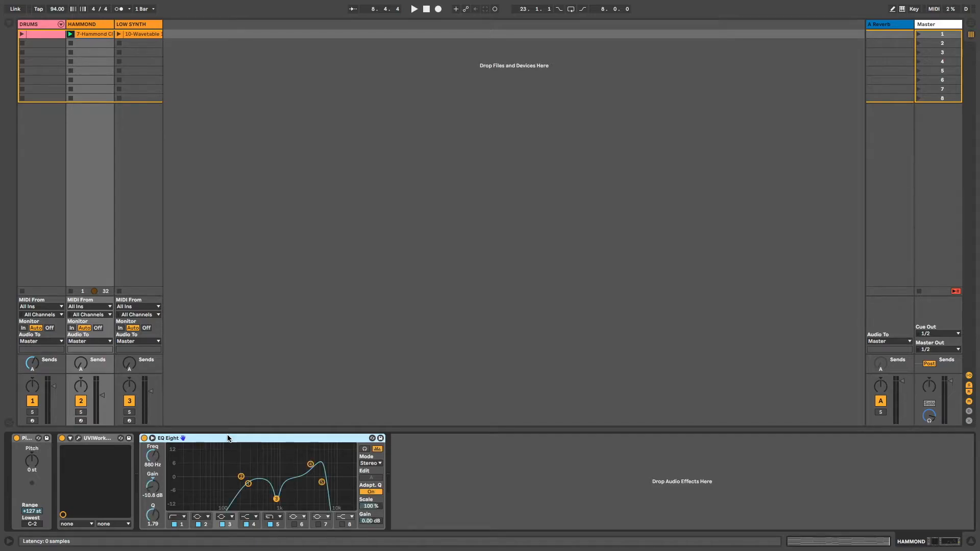
{"action": "key", "text": "0"}
{"action": "key", "text": "space"}
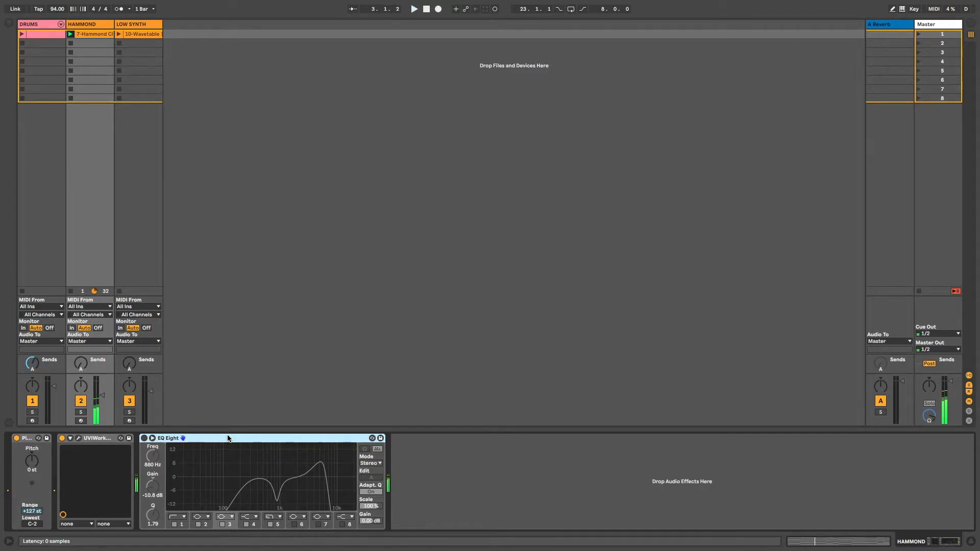
{"action": "key", "text": "0"}
{"action": "key", "text": "space"}
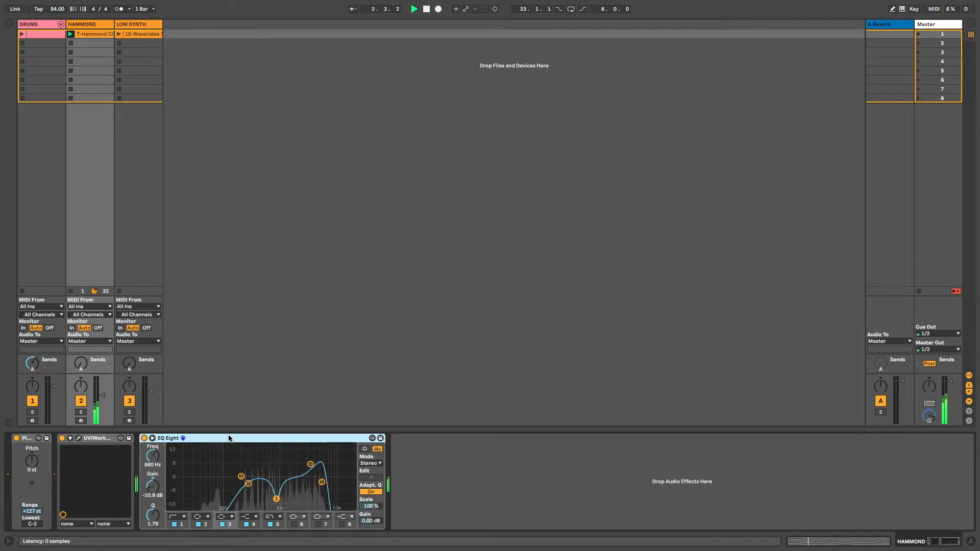
Set the Hammond EQ's low cut to 202 Hz and high cut to 5.50 kHz, and deepen the 880 Hz dip to -11.8 dB
{"action": "left_click_drag", "start_coordinate": [248, 483], "coordinate": [242, 486]}
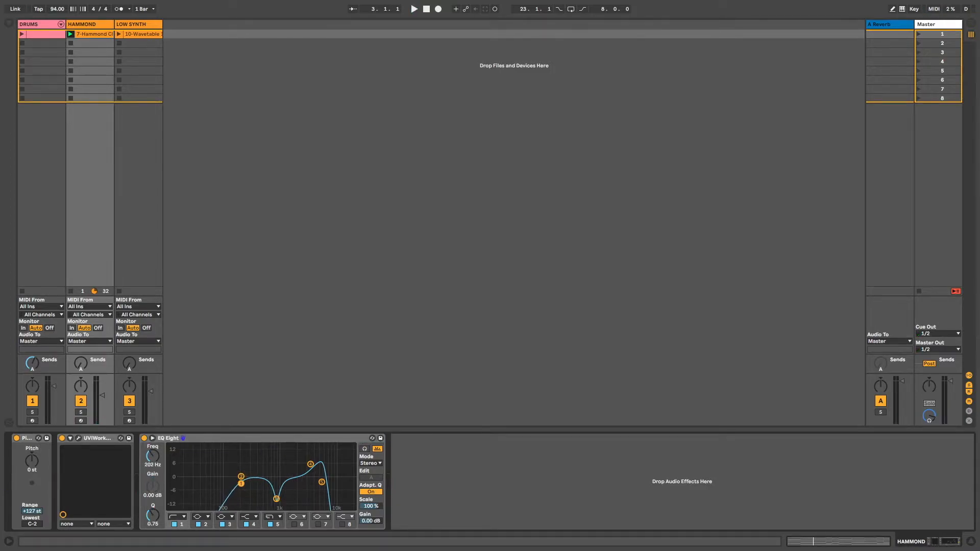
{"action": "left_click", "coordinate": [320, 483]}
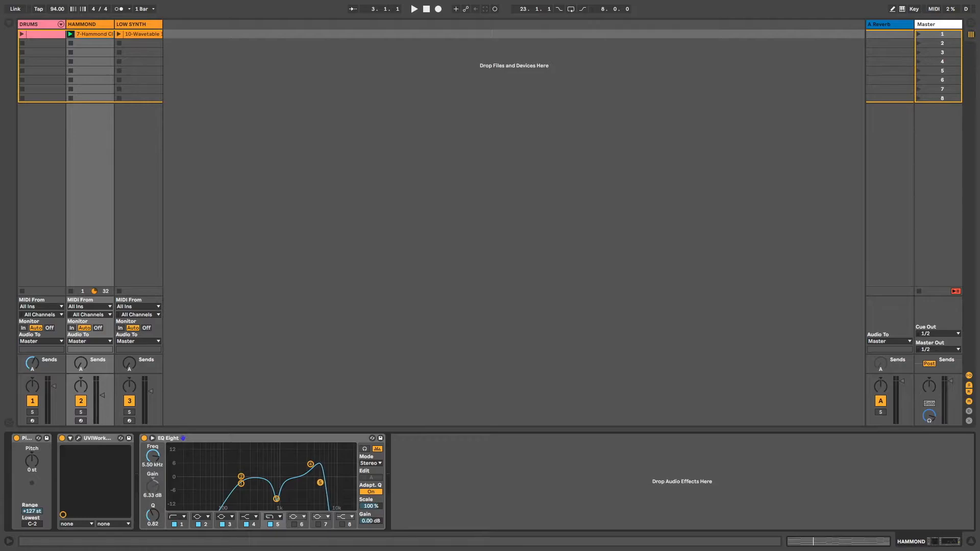
{"action": "left_click_drag", "start_coordinate": [276, 499], "coordinate": [276, 501]}
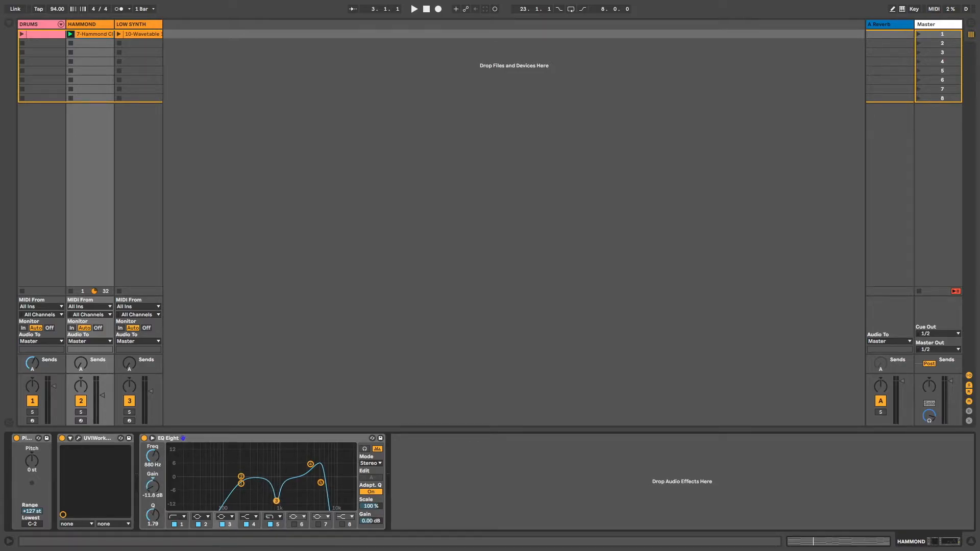
{"action": "left_click", "coordinate": [310, 465]}
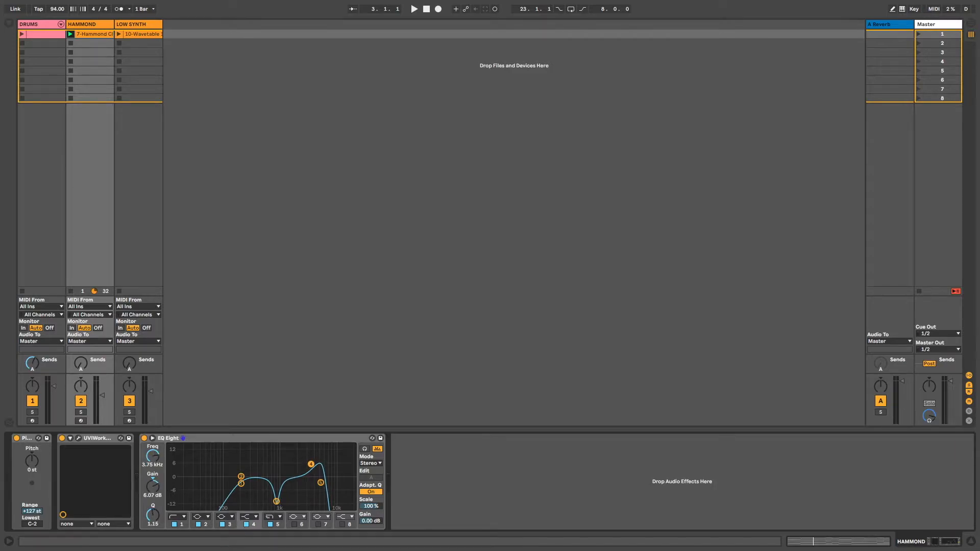
Play the Hammond clip and move EQ band 3 to 843 Hz at -11.0 dB while listening
{"action": "key", "text": "space"}
{"action": "mouse_move", "coordinate": [277, 499]}
{"action": "left_mouse_down"}
{"action": "mouse_move", "coordinate": [275, 471]}
{"action": "mouse_move", "coordinate": [275, 500]}
{"action": "left_mouse_up"}
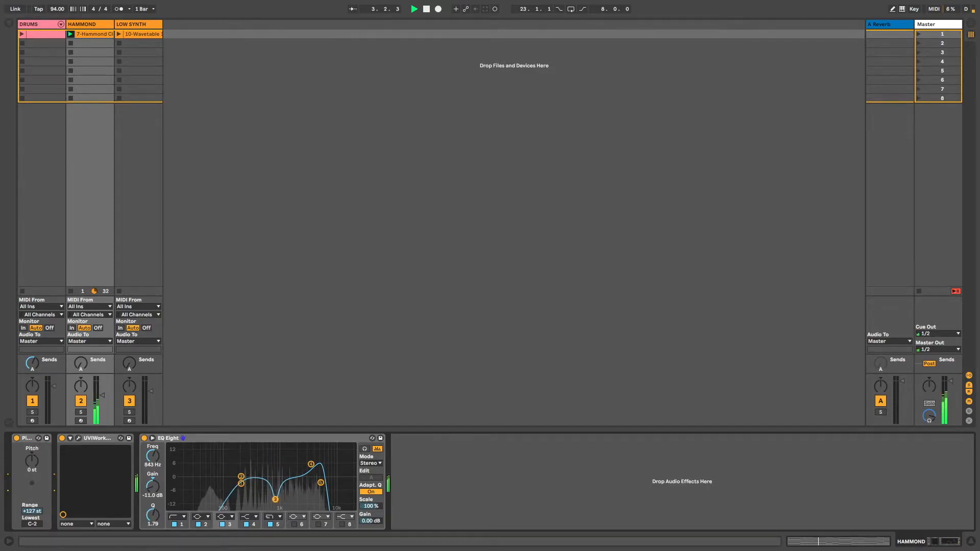
{"action": "left_click", "coordinate": [311, 464]}
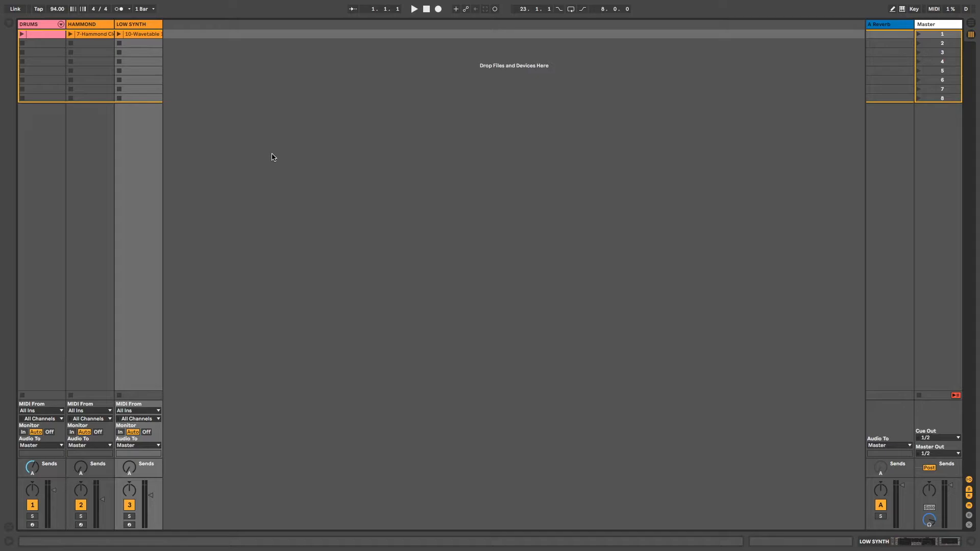
Open the LOW SYNTH track's devices and compare the Osc 1 and Osc 2 settings in Wavetable
{"action": "double_click", "coordinate": [149, 26]}
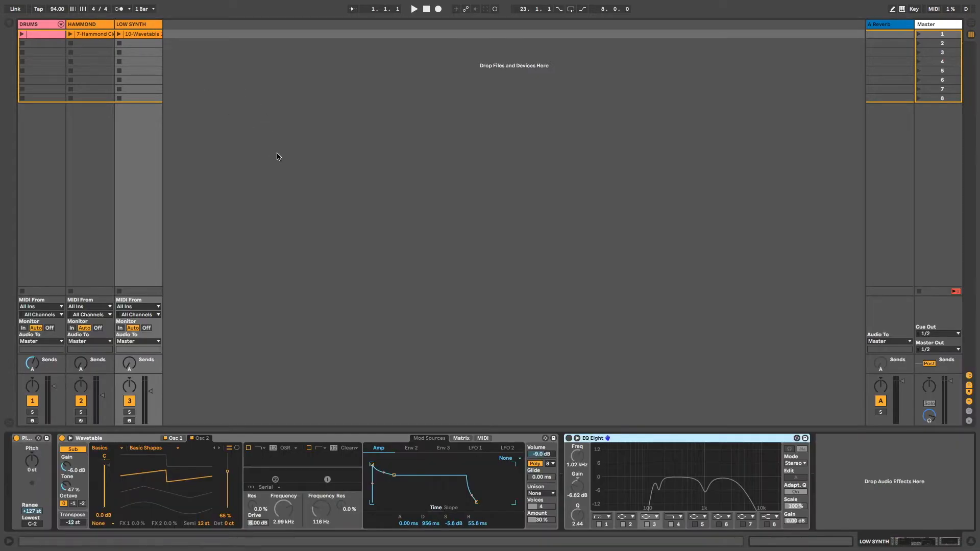
{"action": "left_click", "coordinate": [178, 438]}
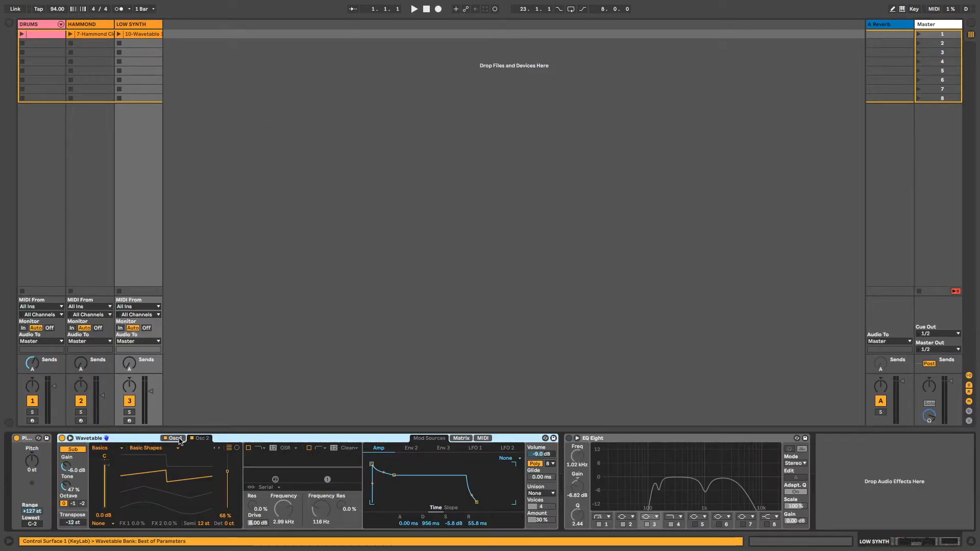
{"action": "left_click", "coordinate": [199, 439]}
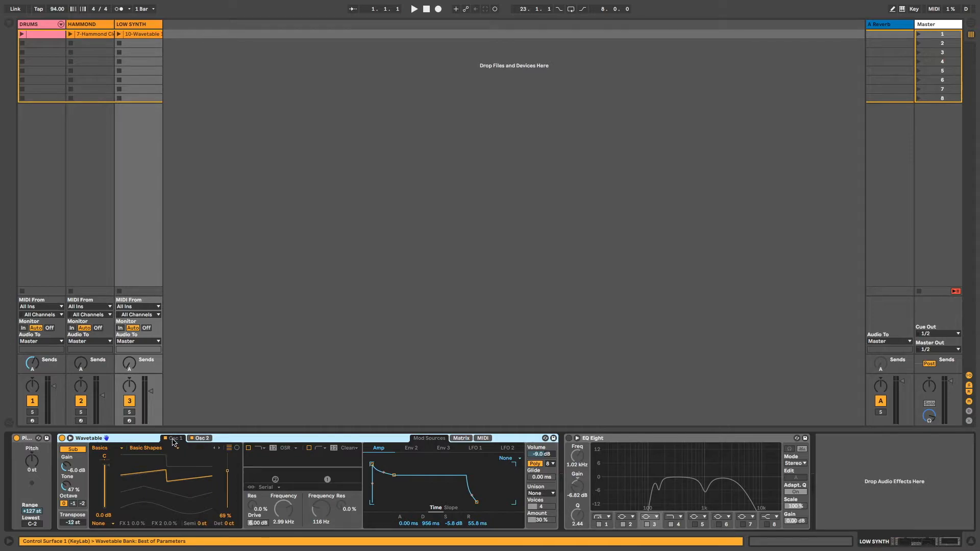
{"action": "left_click", "coordinate": [199, 438]}
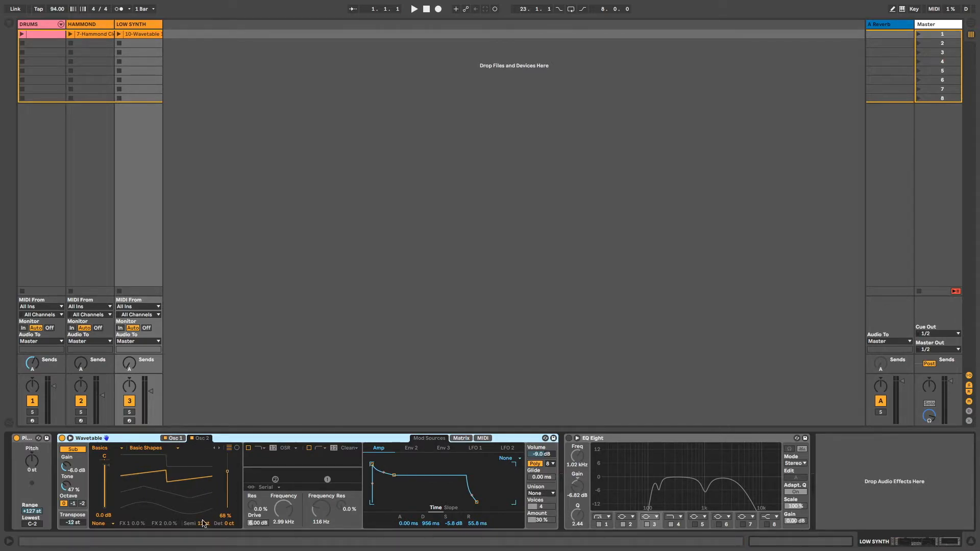
{"action": "left_click", "coordinate": [173, 439]}
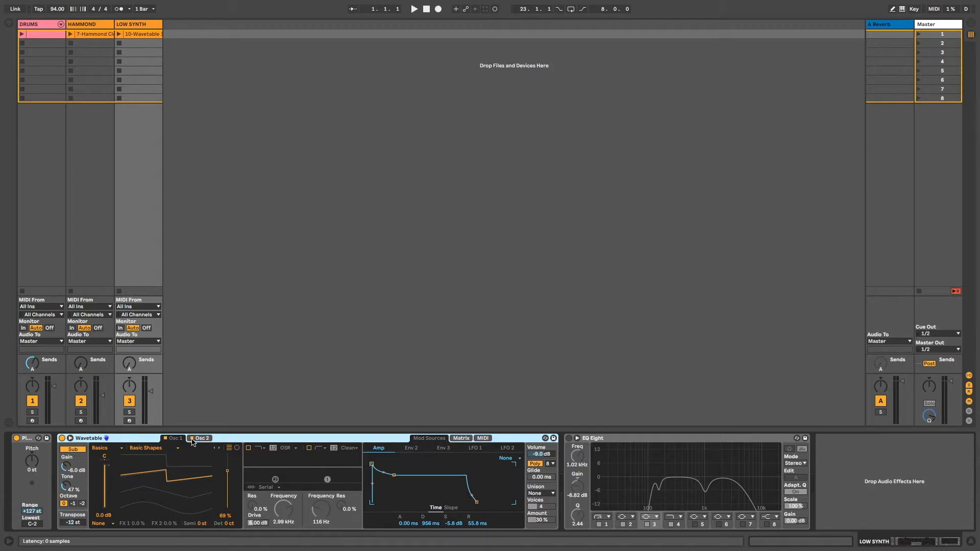
{"action": "left_click", "coordinate": [194, 440]}
Solo the LOW SYNTH track, play its clip while viewing the bass notes, and return to the track's devices
{"action": "left_click", "coordinate": [130, 413]}
{"action": "left_click", "coordinate": [119, 34]}
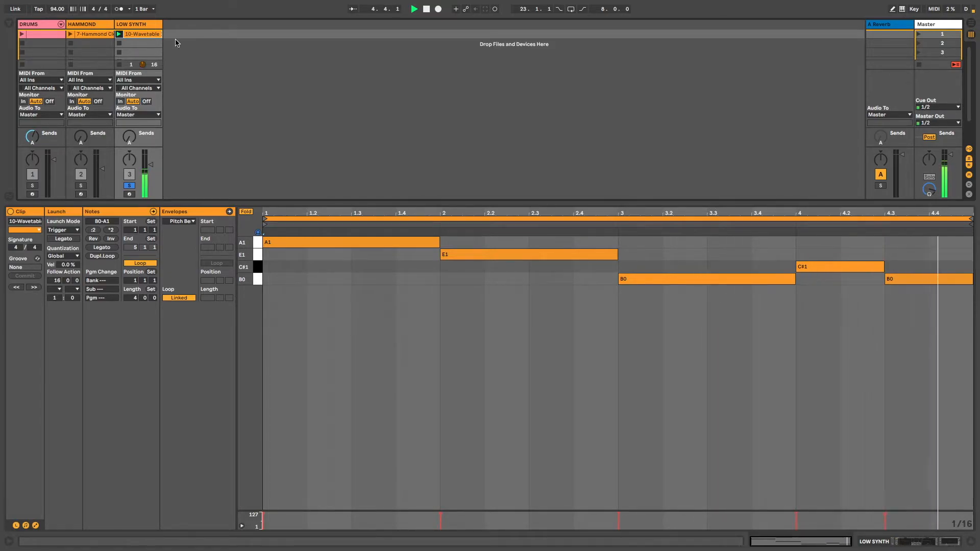
{"action": "key", "text": "shift+Tab"}
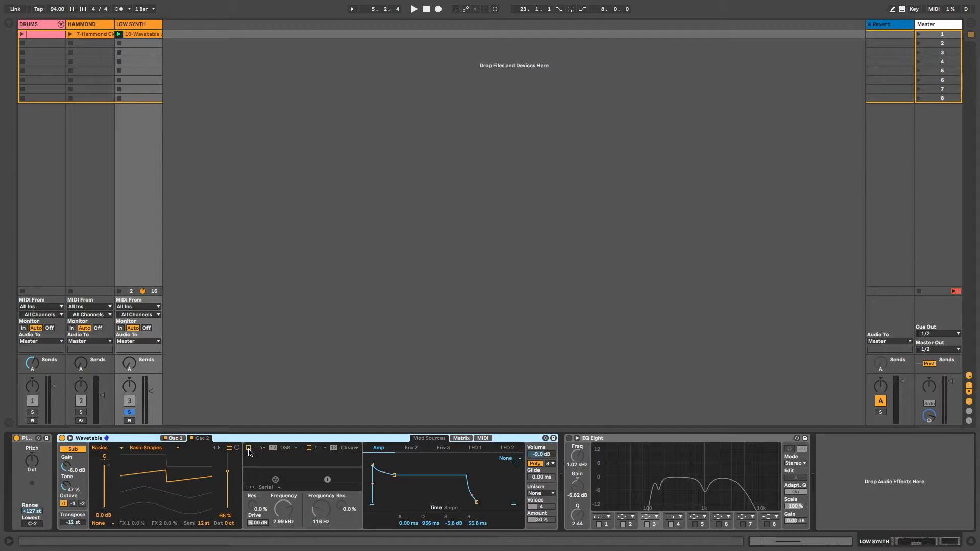
Enable both Wavetable filters with the OSR drive at 5.81 dB and listen to the low synth
{"action": "left_click", "coordinate": [248, 449]}
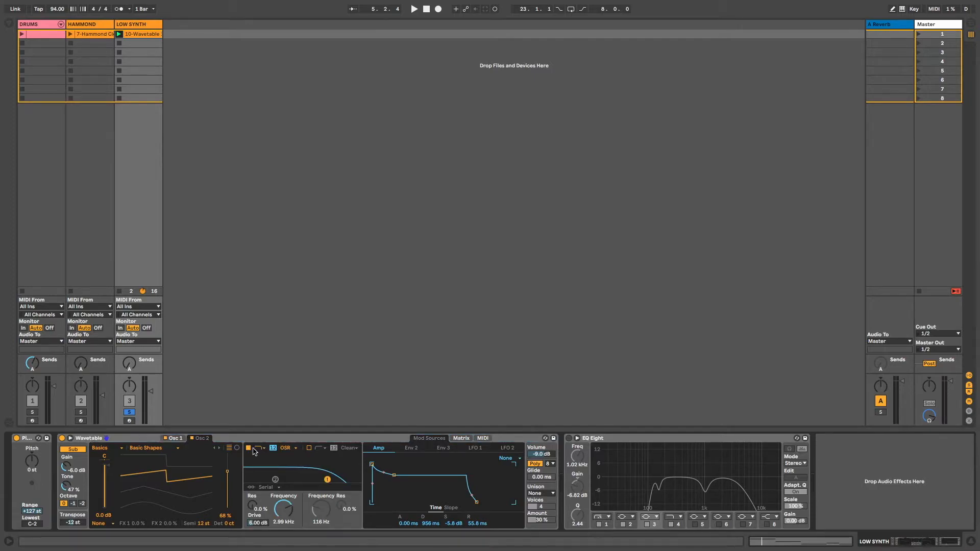
{"action": "left_click", "coordinate": [309, 449]}
{"action": "key", "text": "space"}
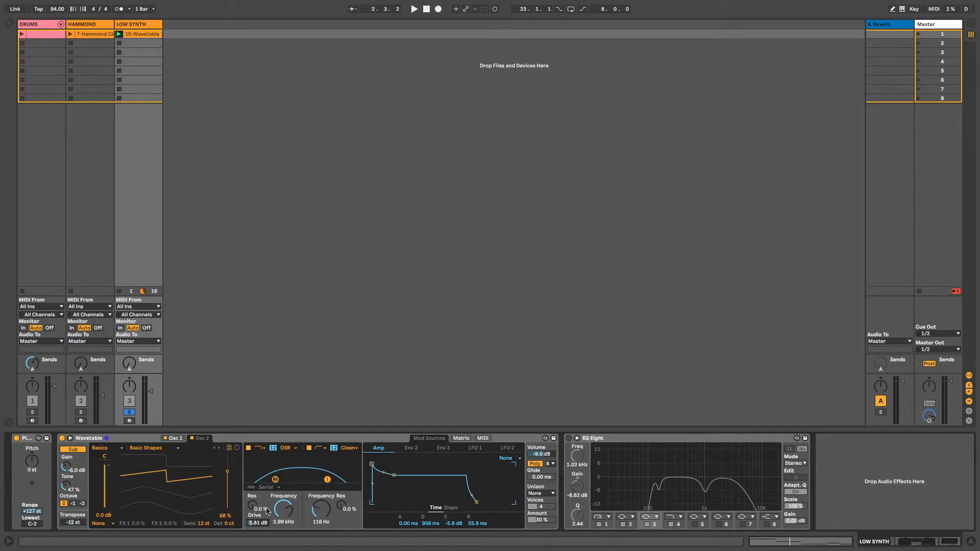
{"action": "key", "text": "space"}
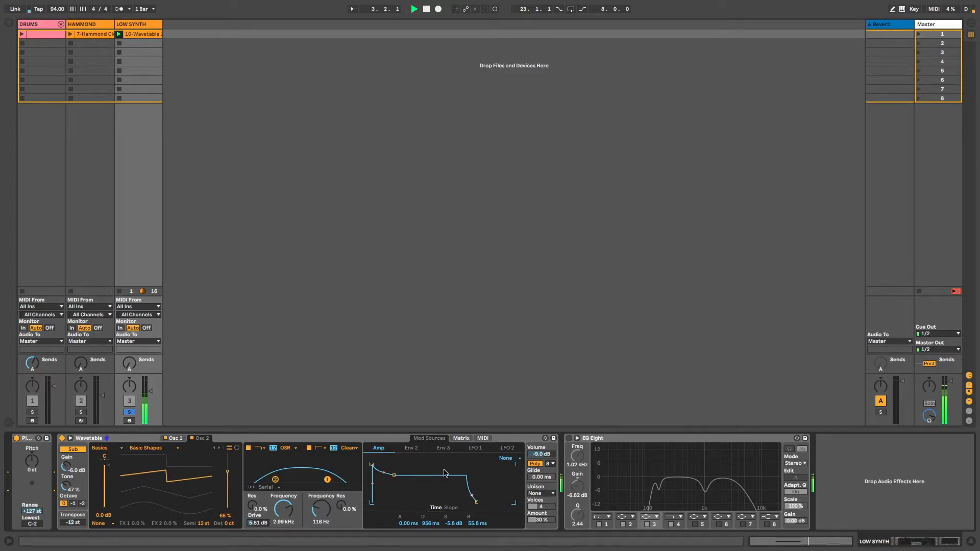
{"action": "key", "text": "space"}
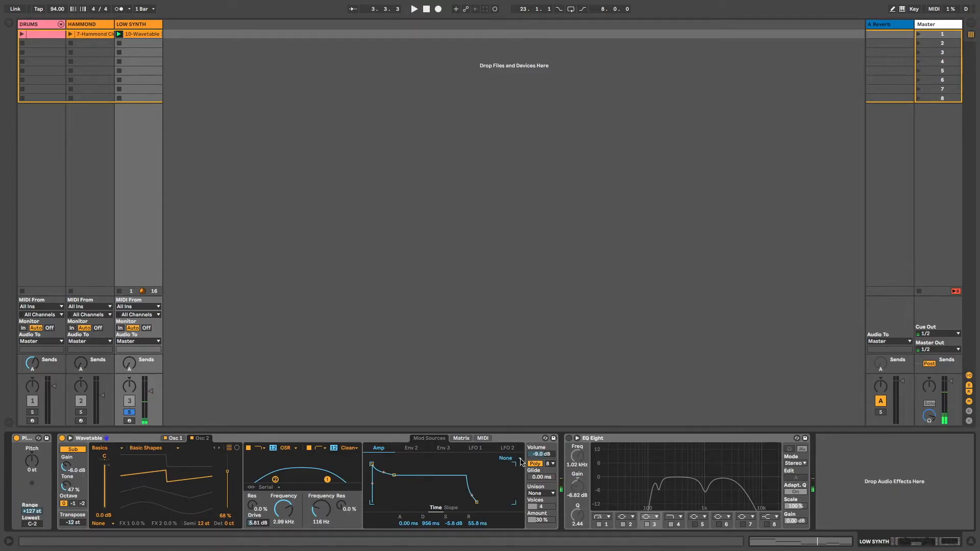
Switch Wavetable to Mono with Position Spread unison and listen to the low synth
{"action": "left_click", "coordinate": [537, 465]}
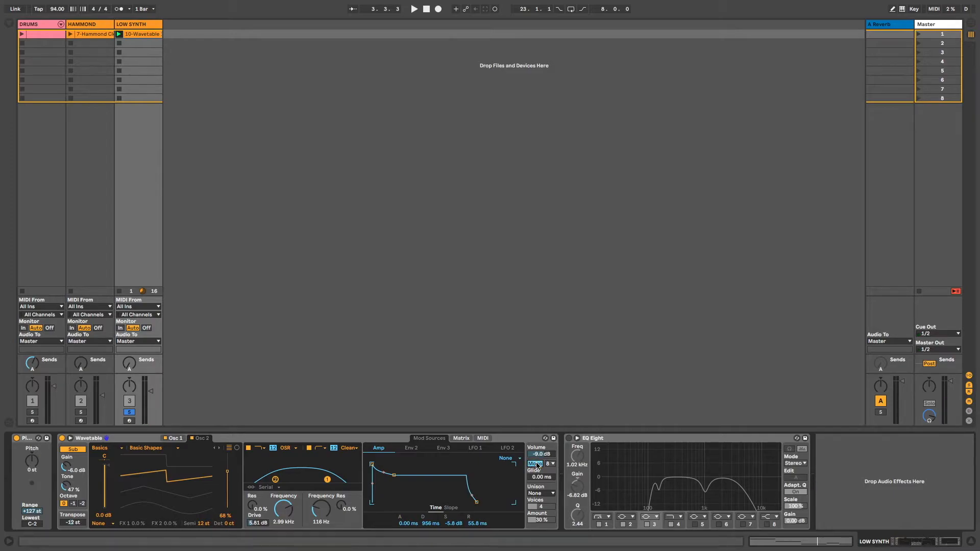
{"action": "left_click", "coordinate": [537, 465]}
{"action": "left_click", "coordinate": [536, 465]}
{"action": "left_click", "coordinate": [542, 493]}
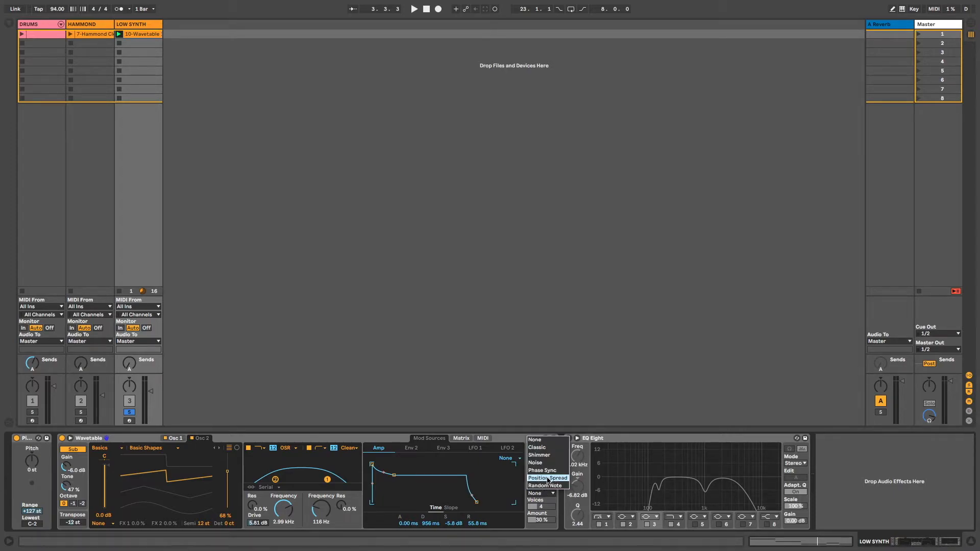
{"action": "left_click", "coordinate": [548, 479]}
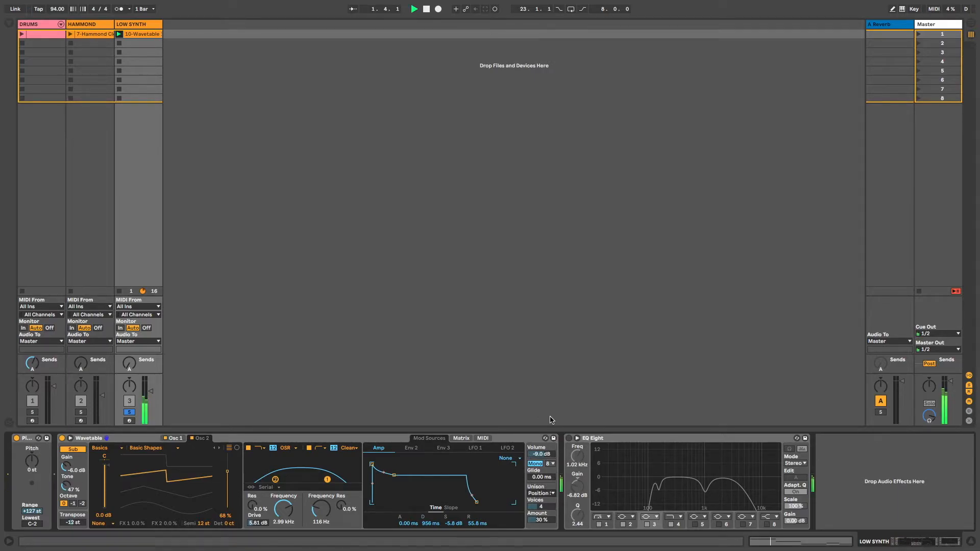
{"action": "key", "text": "space"}
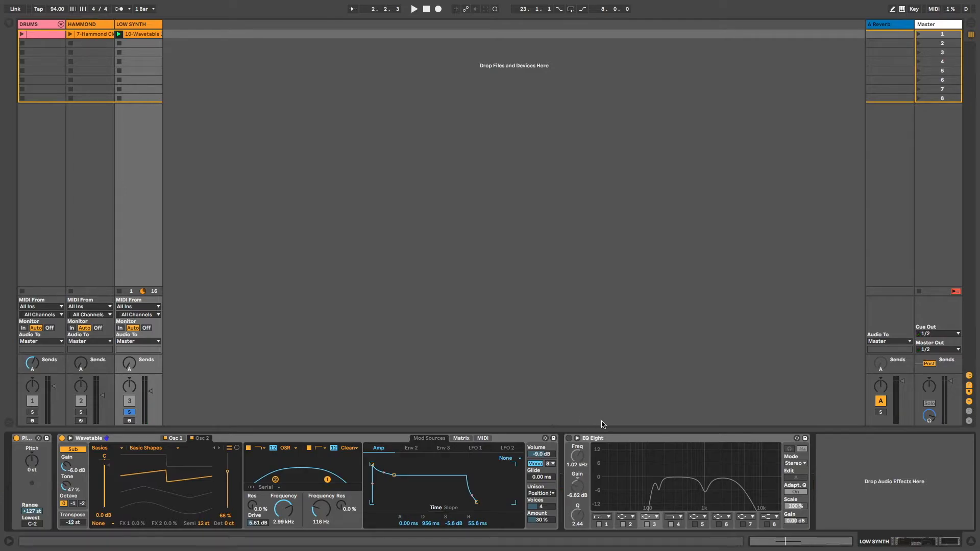
Enable EQ Eight on the low synth and set its low cut to 116 Hz
{"action": "left_click", "coordinate": [637, 438]}
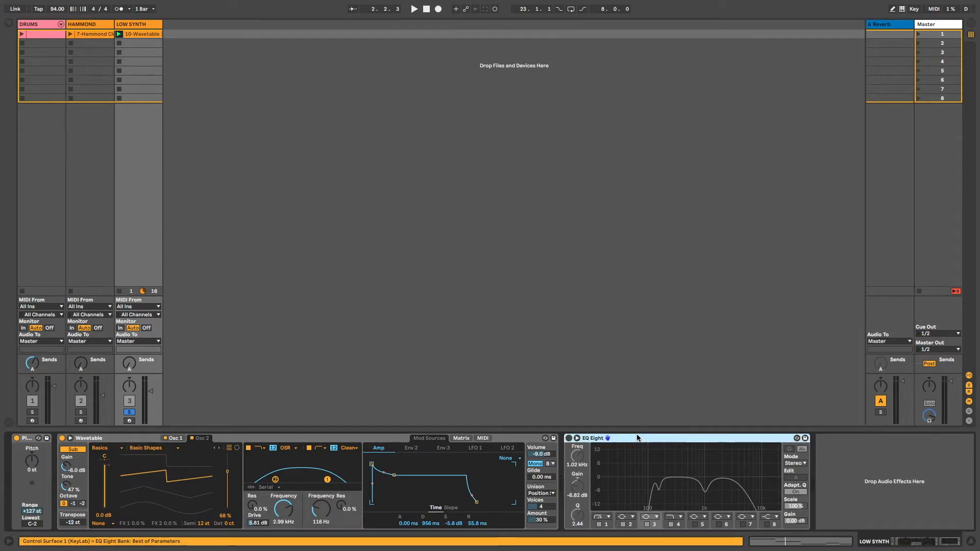
{"action": "key", "text": "0"}
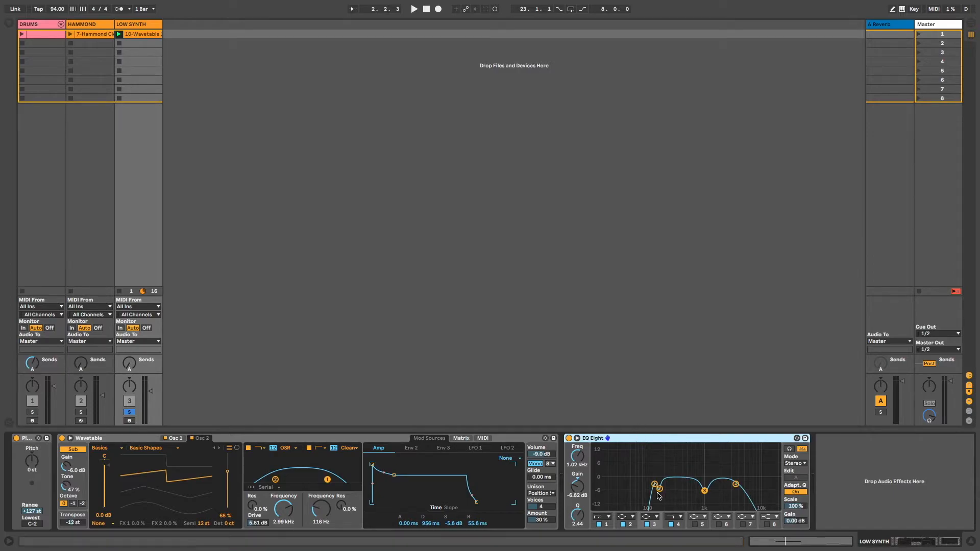
{"action": "left_click_drag", "start_coordinate": [660, 489], "coordinate": [652, 484]}
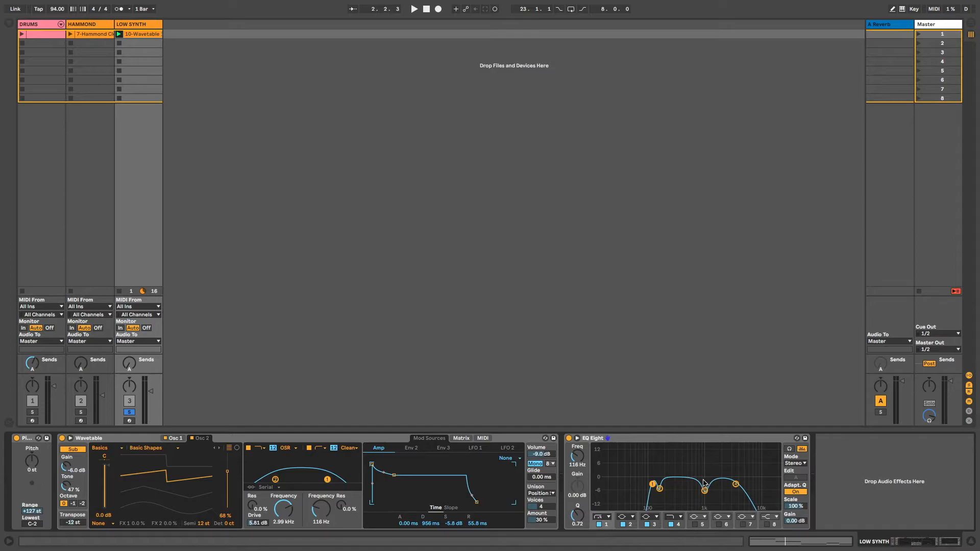
Set the low synth EQ's high cut to 3.75 kHz and its 1.02 kHz dip to -8.55 dB while listening, and launch the Hammond clip
{"action": "left_click", "coordinate": [735, 484]}
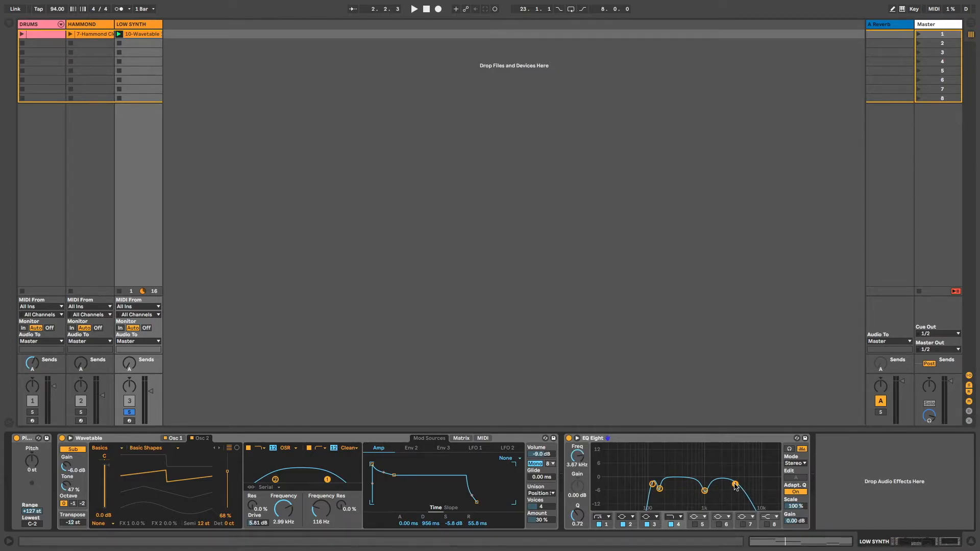
{"action": "key", "text": "space"}
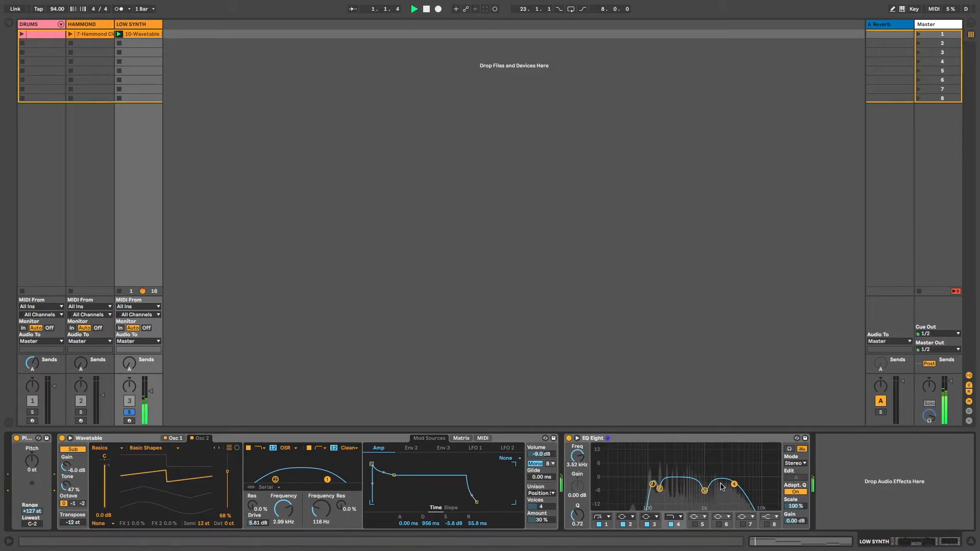
{"action": "left_click_drag", "start_coordinate": [734, 483], "coordinate": [736, 484]}
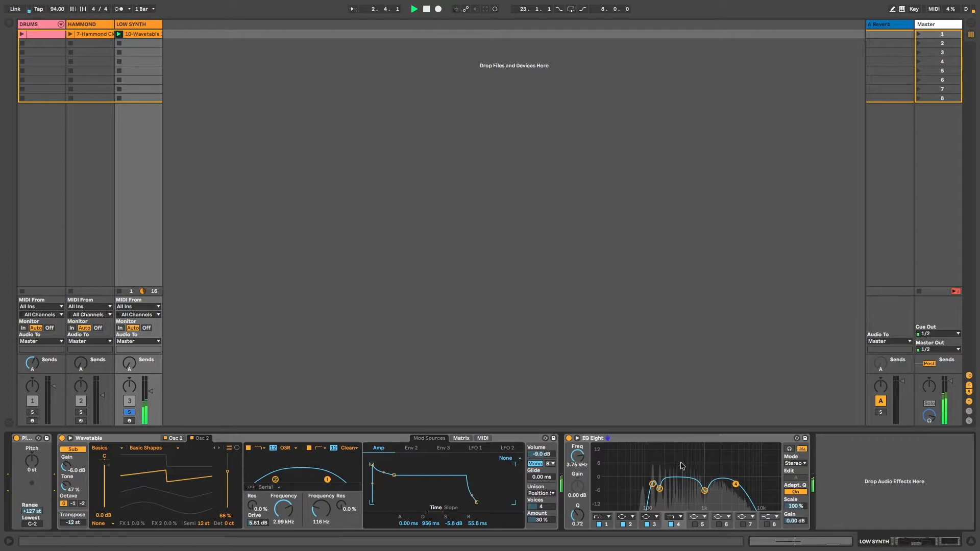
{"action": "mouse_move", "coordinate": [704, 491]}
{"action": "left_mouse_down"}
{"action": "mouse_move", "coordinate": [699, 458]}
{"action": "mouse_move", "coordinate": [705, 494]}
{"action": "left_mouse_up"}
{"action": "key", "text": "space"}
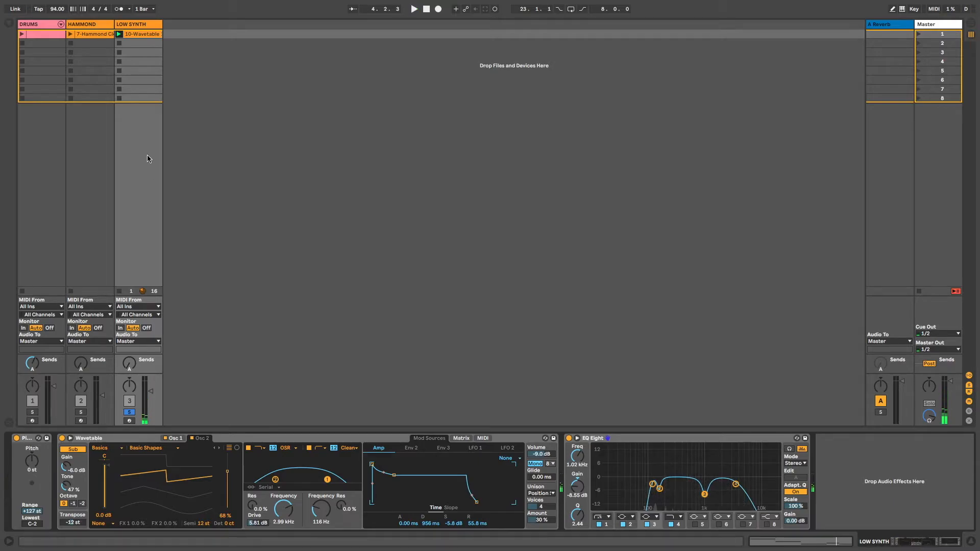
{"action": "left_click", "coordinate": [70, 34]}
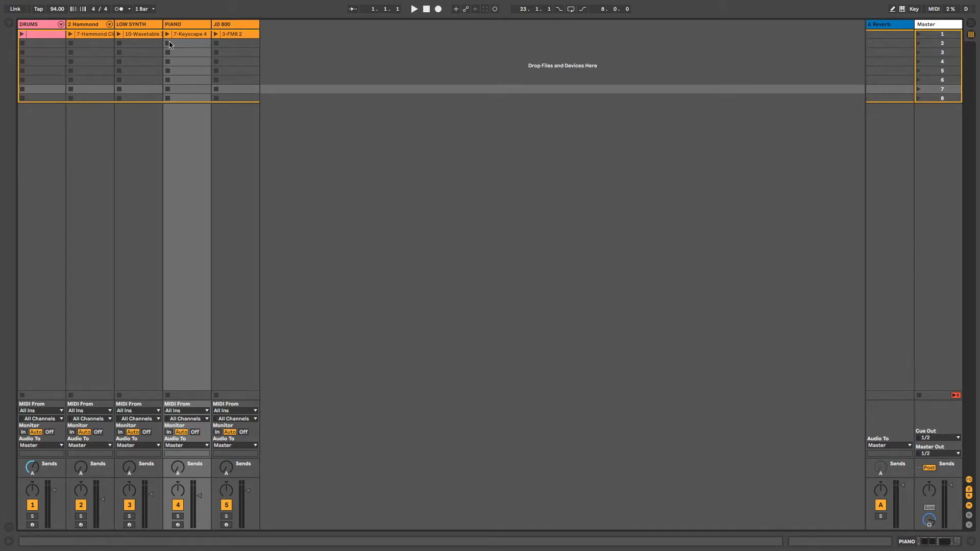
Examine the PIANO clip's notes and the track's Keyscape patch in Omnisphere, and close the instrument window
{"action": "double_click", "coordinate": [186, 33]}
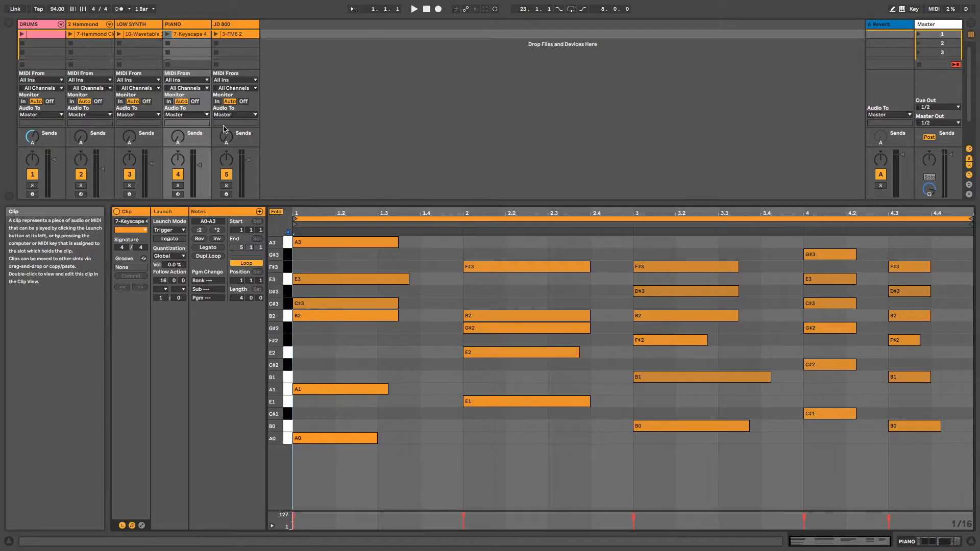
{"action": "double_click", "coordinate": [180, 21]}
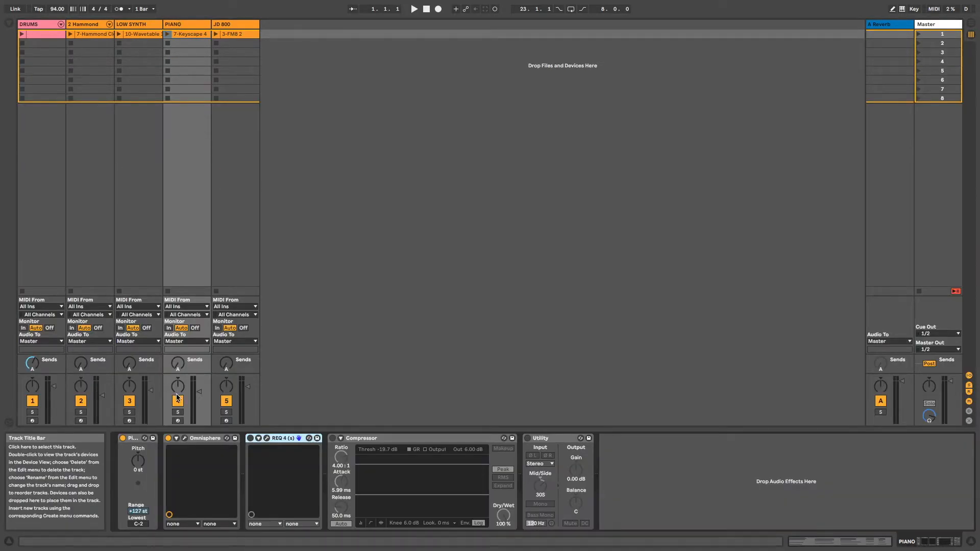
{"action": "left_click", "coordinate": [186, 438]}
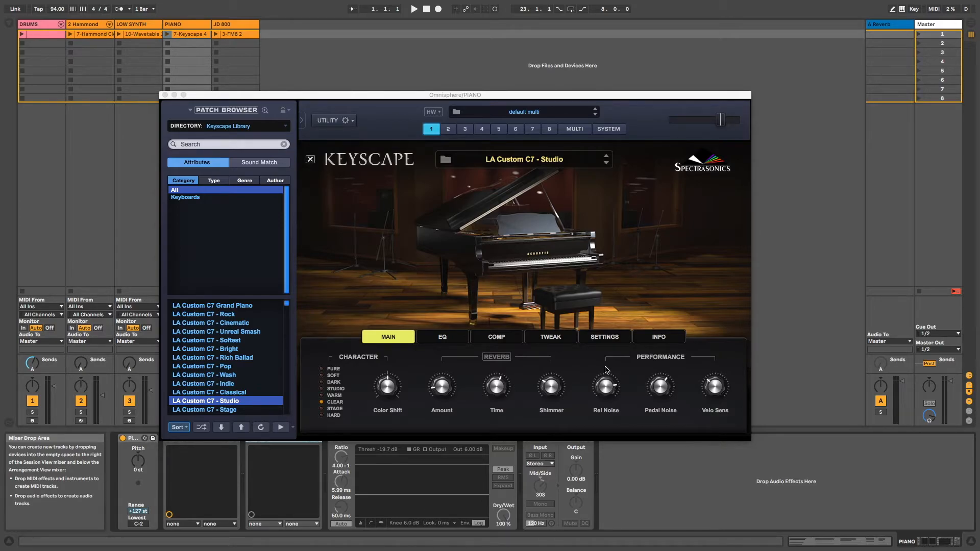
{"action": "left_click", "coordinate": [164, 96]}
Play the PIANO clip while viewing its chord notes and return to the track's devices
{"action": "left_click", "coordinate": [168, 34]}
{"action": "double_click", "coordinate": [175, 36]}
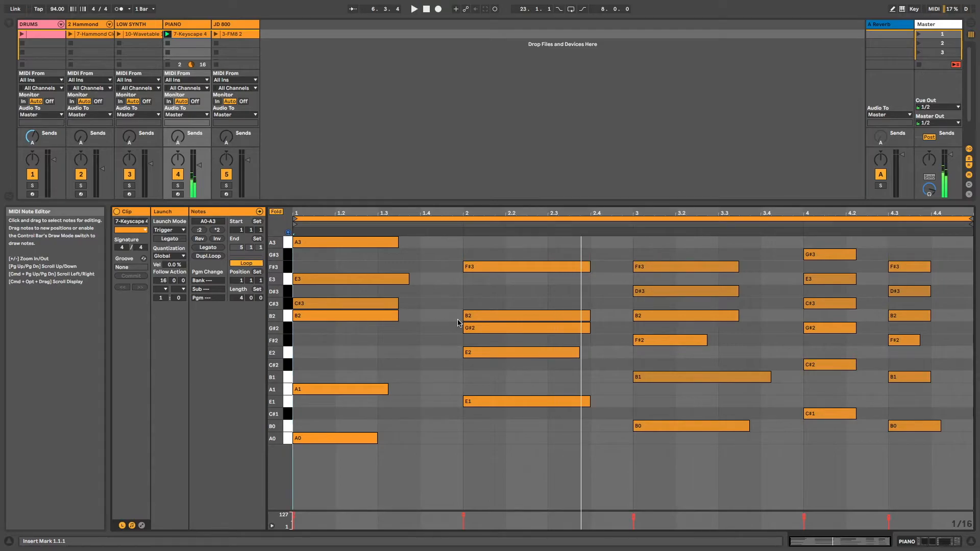
{"action": "key", "text": "shift+Tab"}
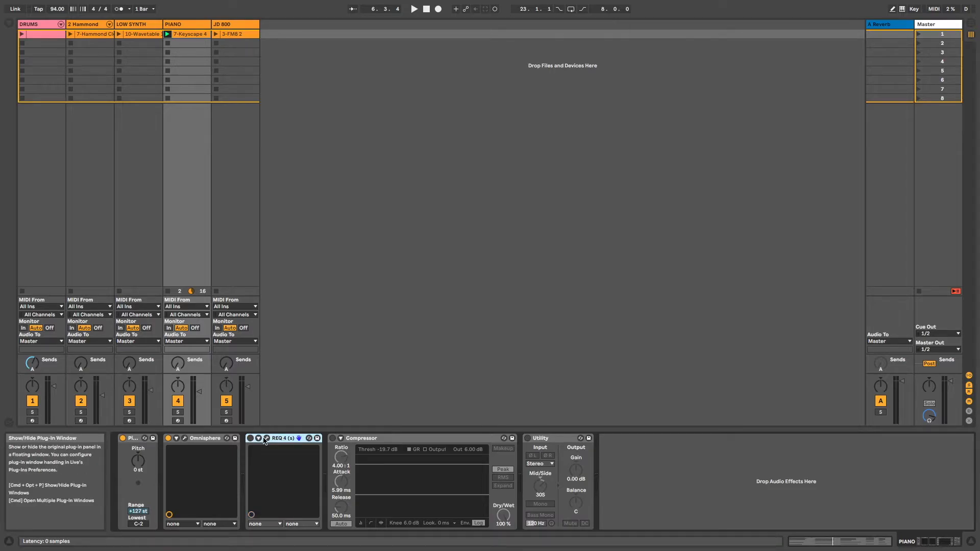
Set the piano's REQ 4 low cut to 105 Hz and high shelf to about 5.8 dB, and enable the EQ while listening
{"action": "left_click", "coordinate": [266, 439]}
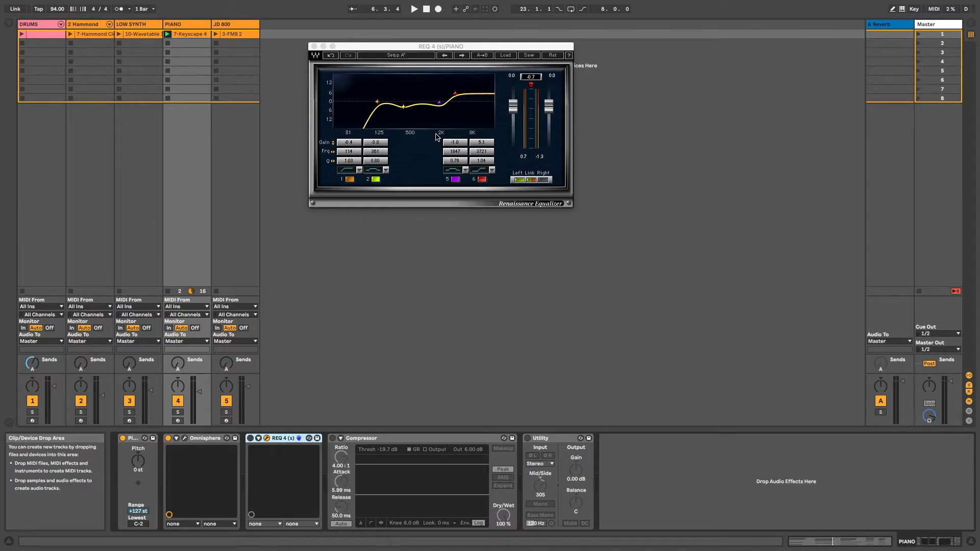
{"action": "left_click_drag", "start_coordinate": [375, 104], "coordinate": [376, 102]}
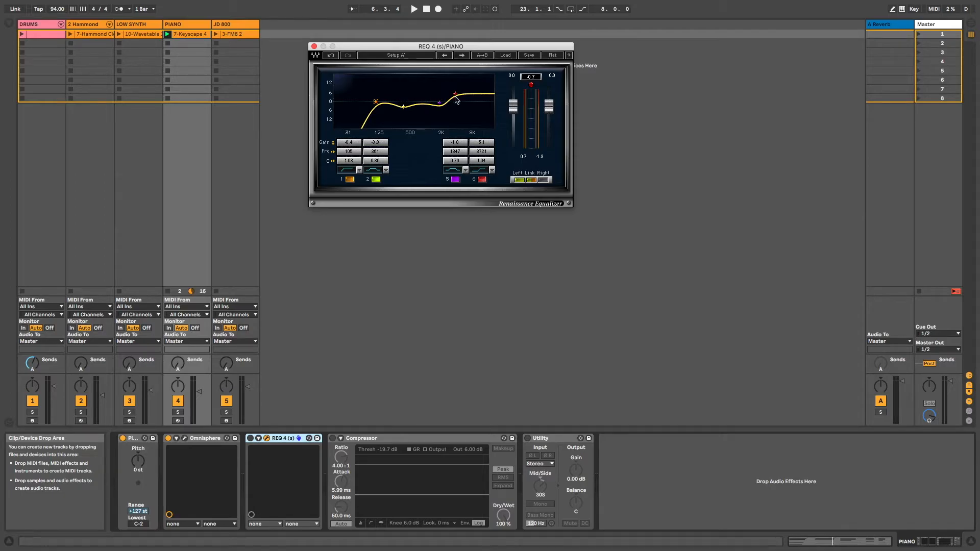
{"action": "left_click_drag", "start_coordinate": [455, 94], "coordinate": [455, 92]}
{"action": "left_click", "coordinate": [250, 438]}
{"action": "key", "text": "space"}
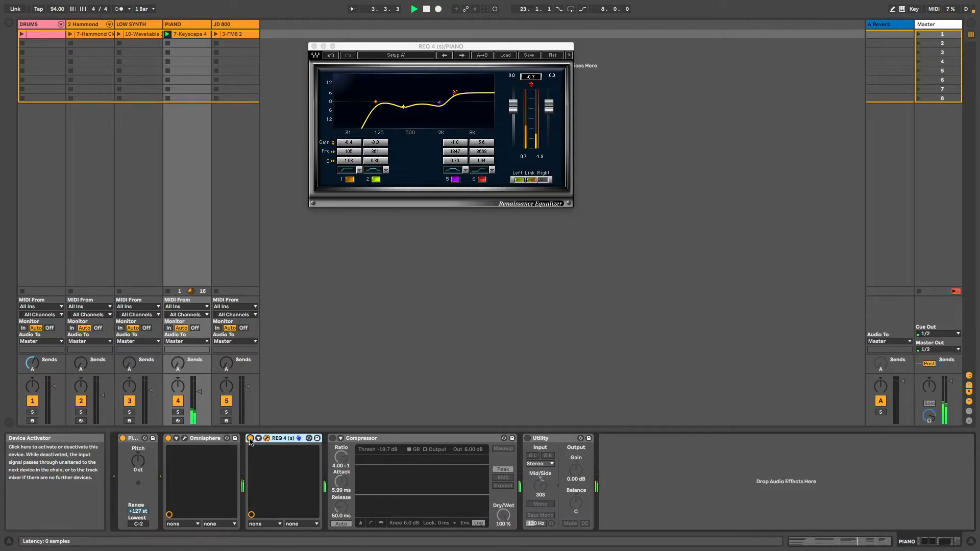
{"action": "key", "text": "space"}
Enable the Compressor on the PIANO track and play the clip to check the gain reduction
{"action": "left_click", "coordinate": [332, 438]}
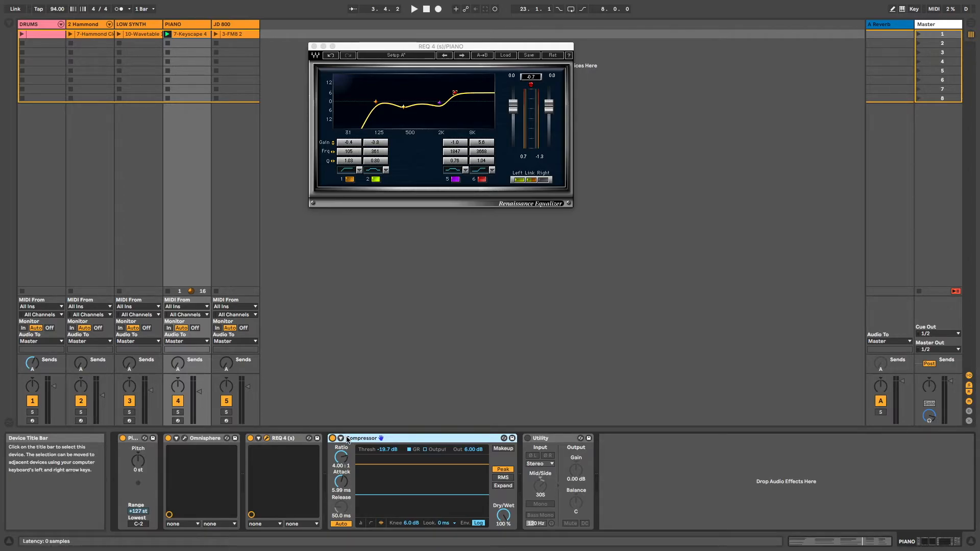
{"action": "key", "text": "space"}
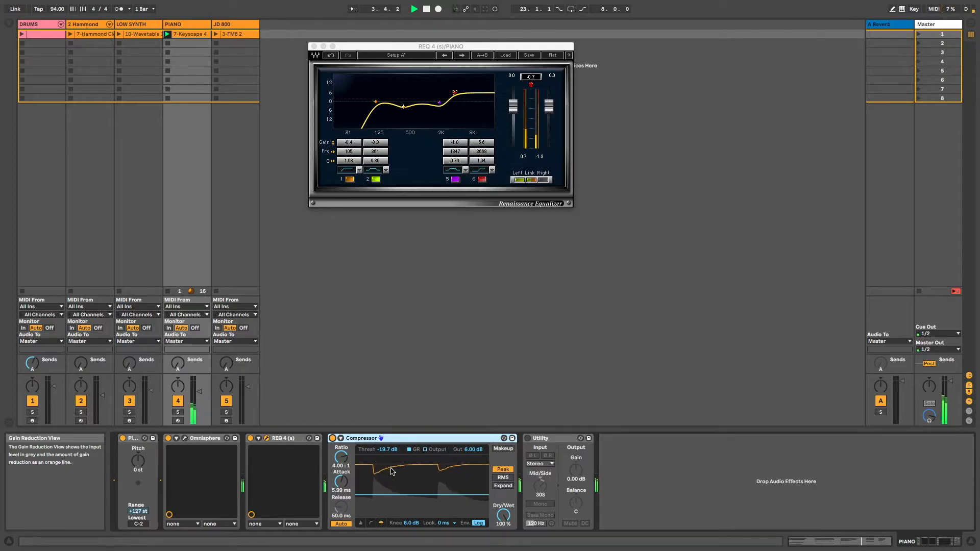
{"action": "key", "text": "space"}
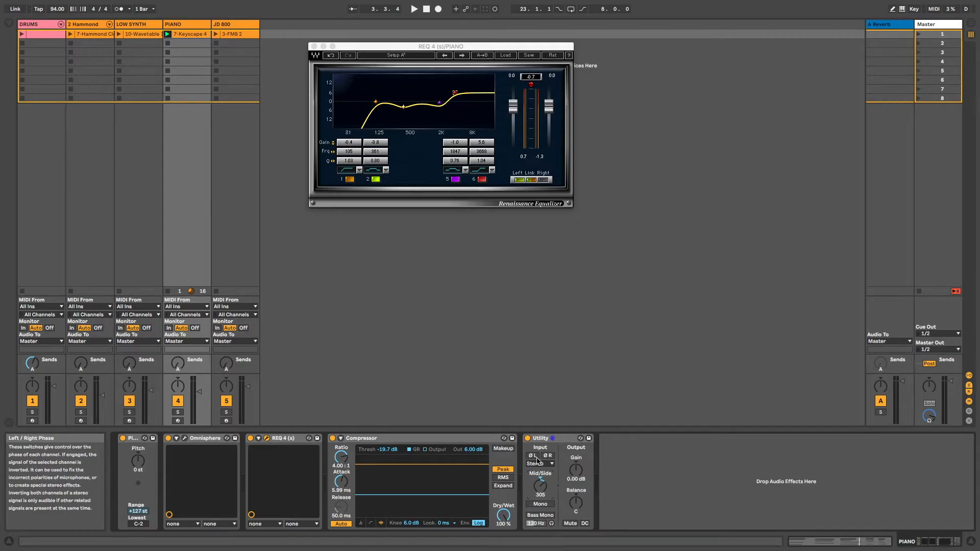
Compare the PIANO track with Utility off and on, and raise its Mid/Side balance to about 40S while playing
{"action": "right_click", "coordinate": [541, 487]}
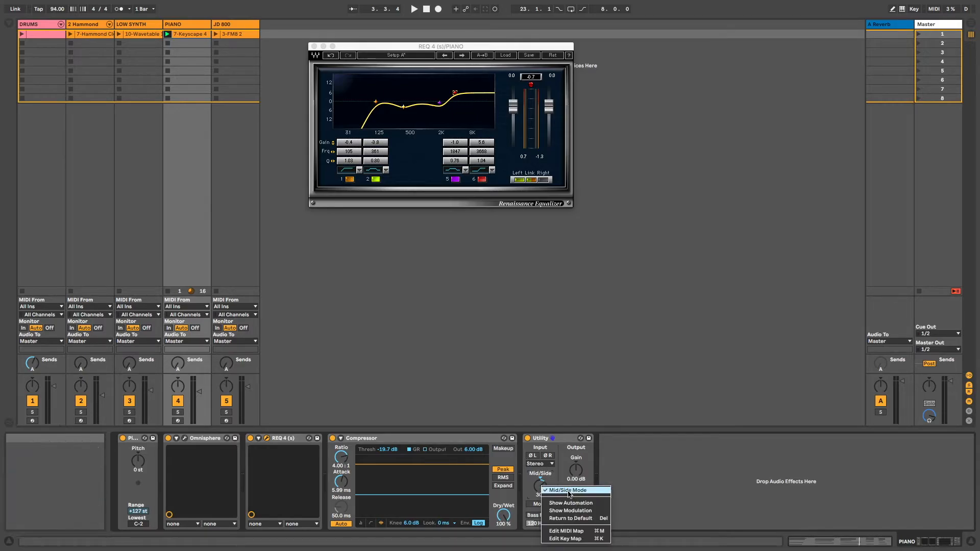
{"action": "left_click", "coordinate": [527, 485]}
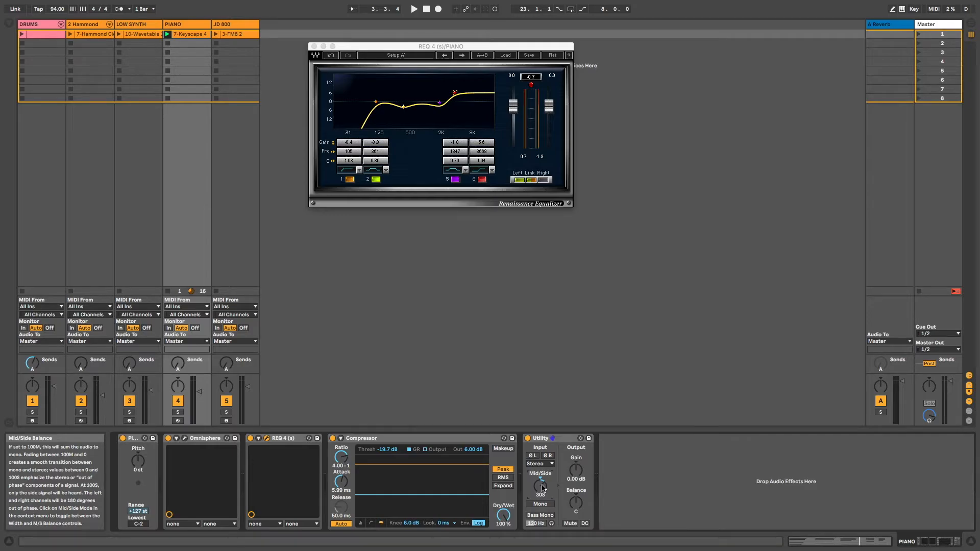
{"action": "left_click", "coordinate": [528, 439]}
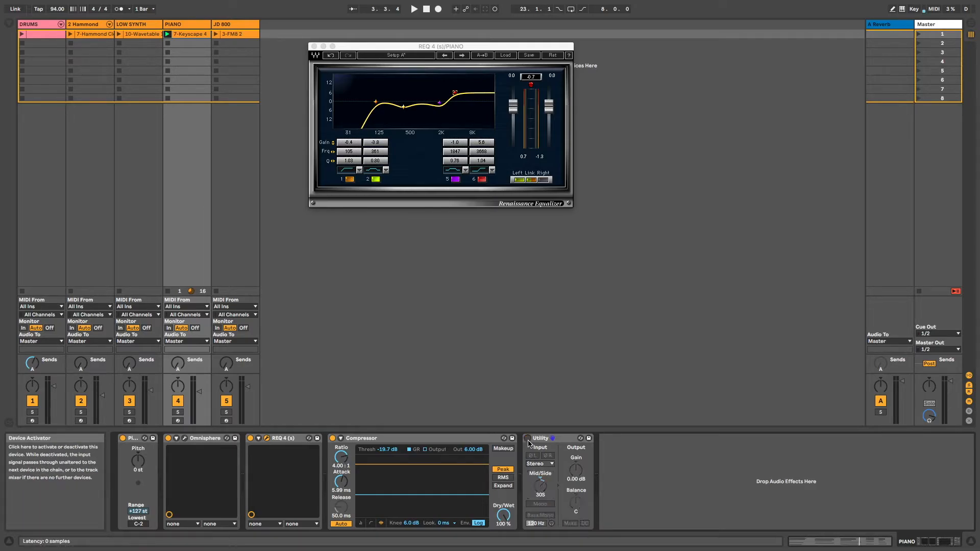
{"action": "key", "text": "space"}
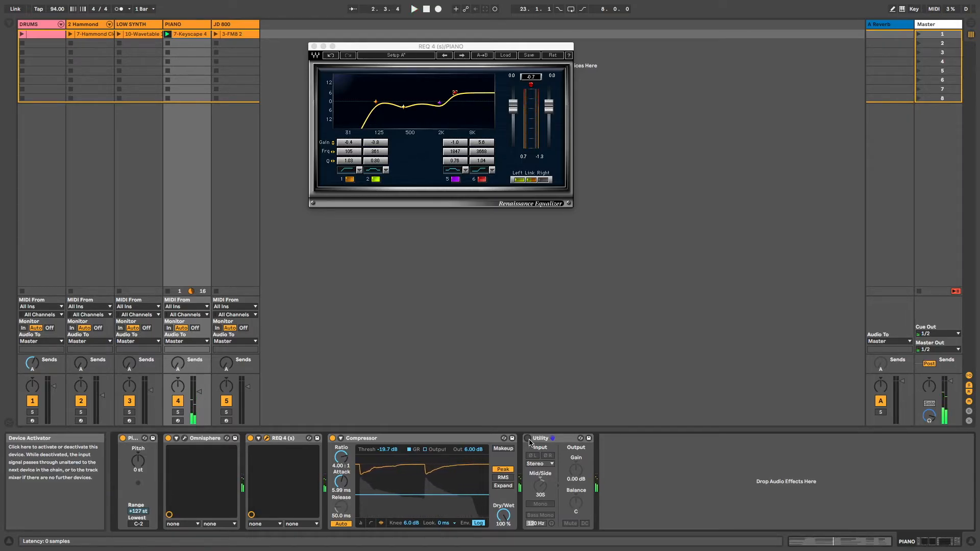
{"action": "left_click", "coordinate": [528, 439]}
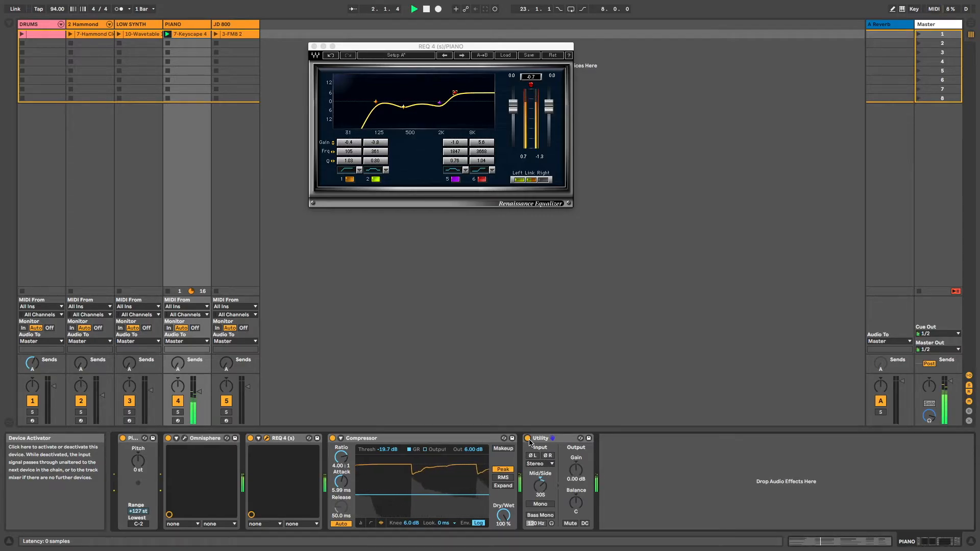
{"action": "left_click_drag", "start_coordinate": [540, 485], "coordinate": [540, 481]}
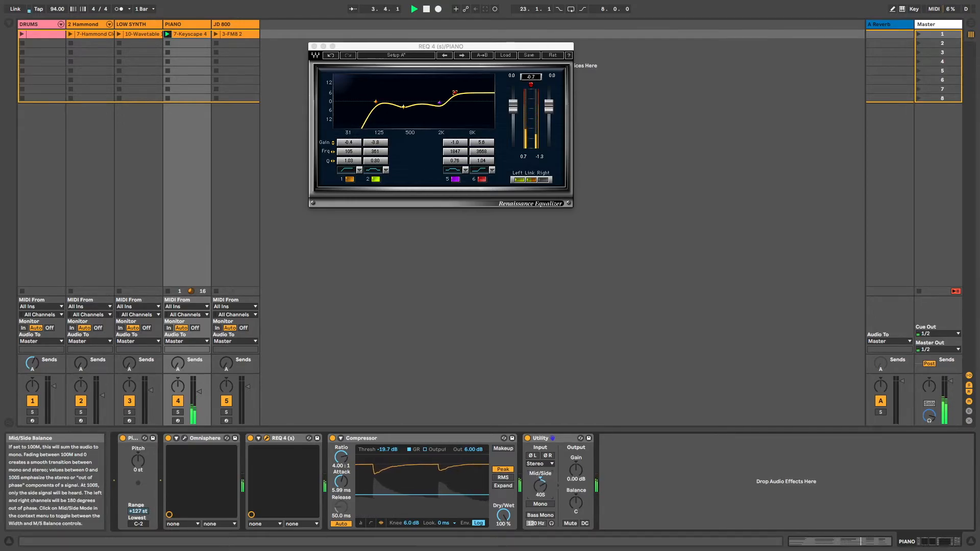
{"action": "left_click_drag", "start_coordinate": [540, 480], "coordinate": [540, 481]}
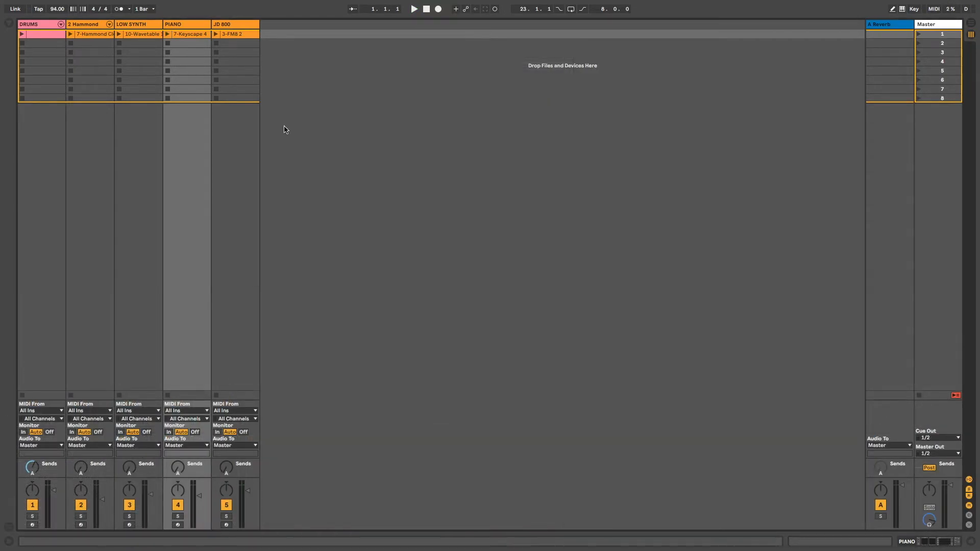
Examine the JD 800 track's Keyscape patch, and play its clip while viewing the chord notes
{"action": "double_click", "coordinate": [231, 24]}
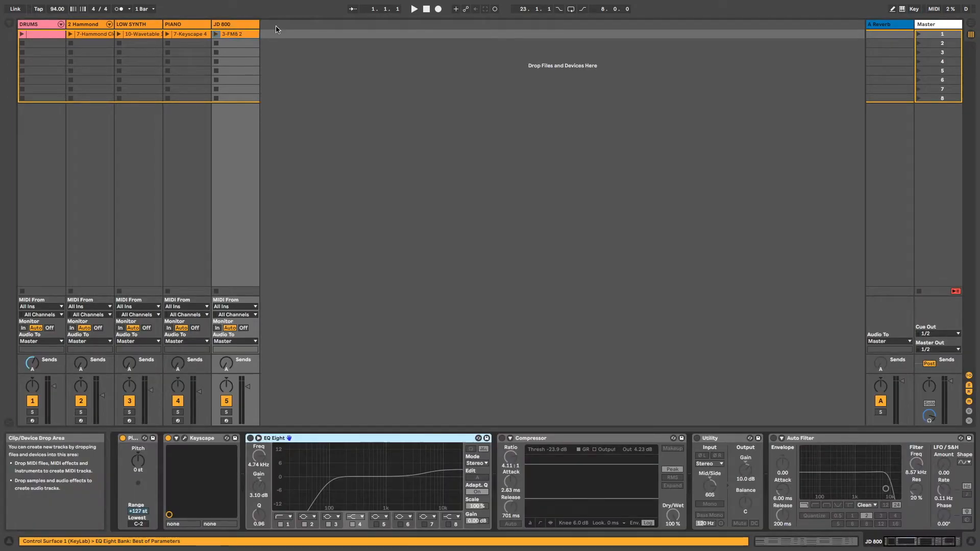
{"action": "left_click", "coordinate": [184, 439]}
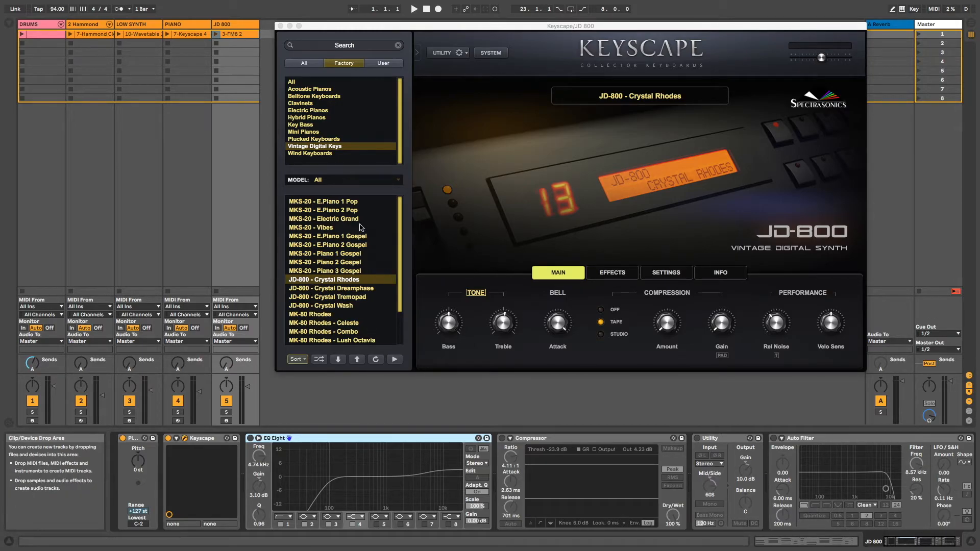
{"action": "left_click", "coordinate": [220, 35]}
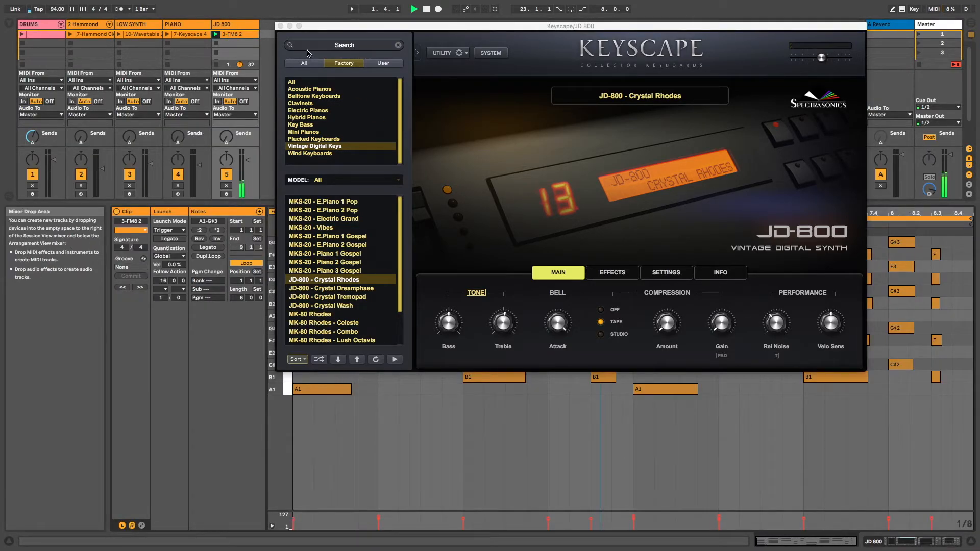
{"action": "left_click", "coordinate": [281, 26]}
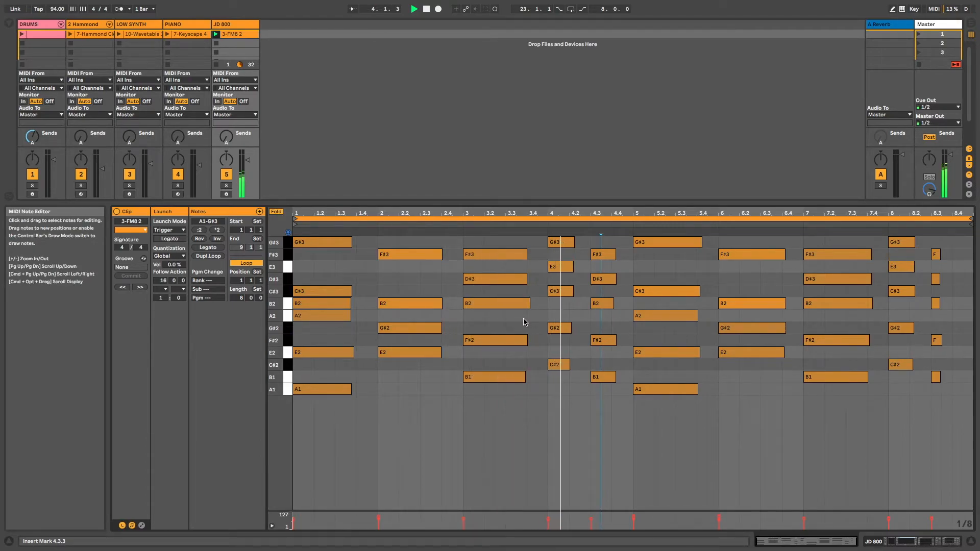
{"action": "key", "text": "space"}
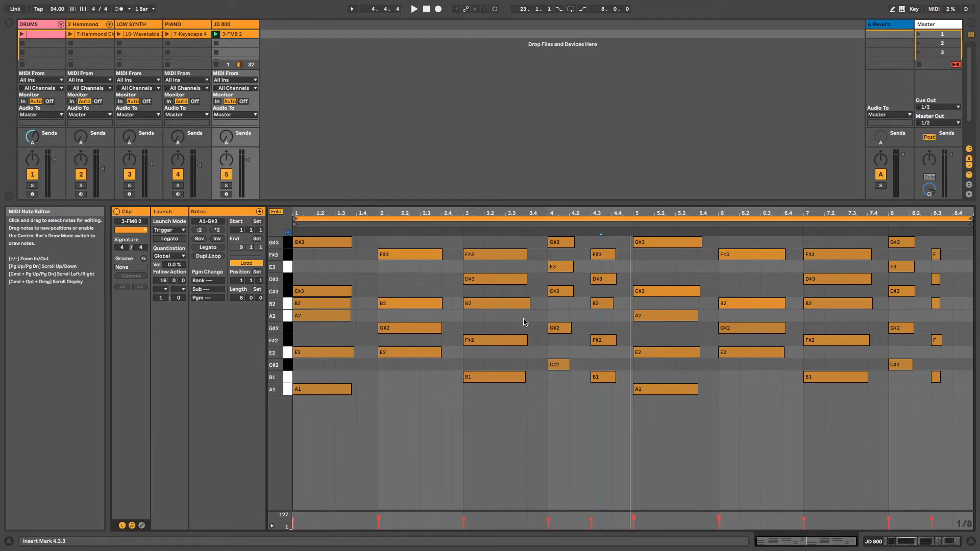
Enable EQ Eight on the JD 800 track, setting the low cut to about 160 Hz and the high shelf to 3.35 dB
{"action": "double_click", "coordinate": [239, 27]}
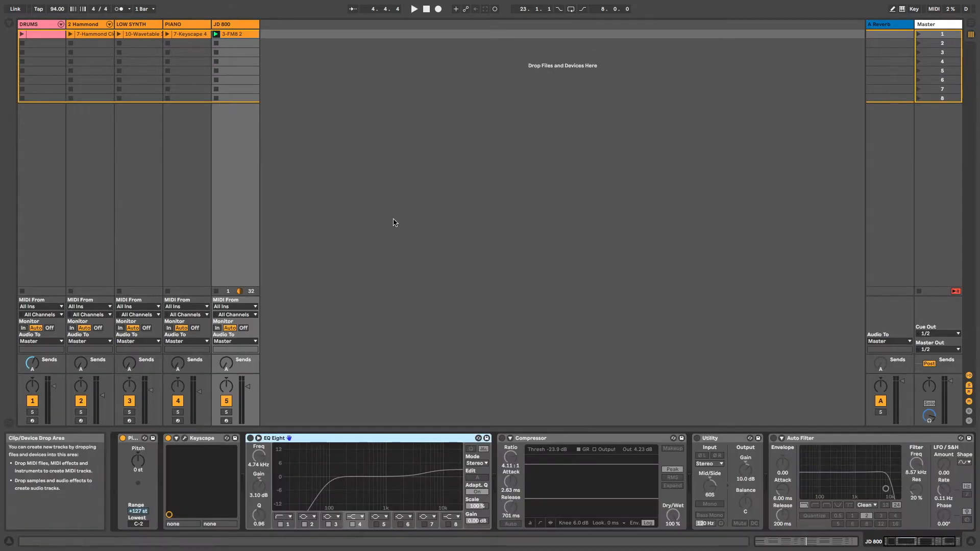
{"action": "left_click", "coordinate": [250, 438]}
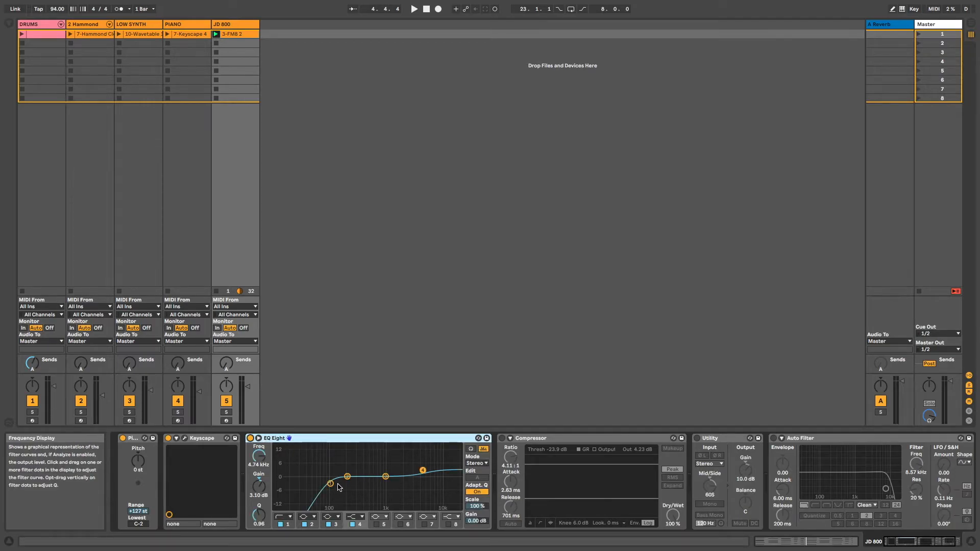
{"action": "left_click_drag", "start_coordinate": [330, 484], "coordinate": [334, 485]}
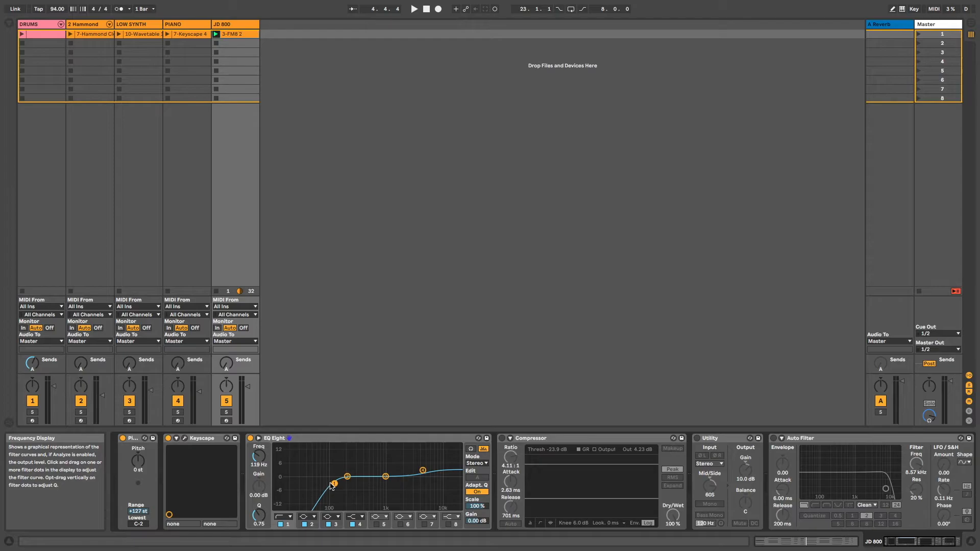
{"action": "left_click", "coordinate": [422, 471]}
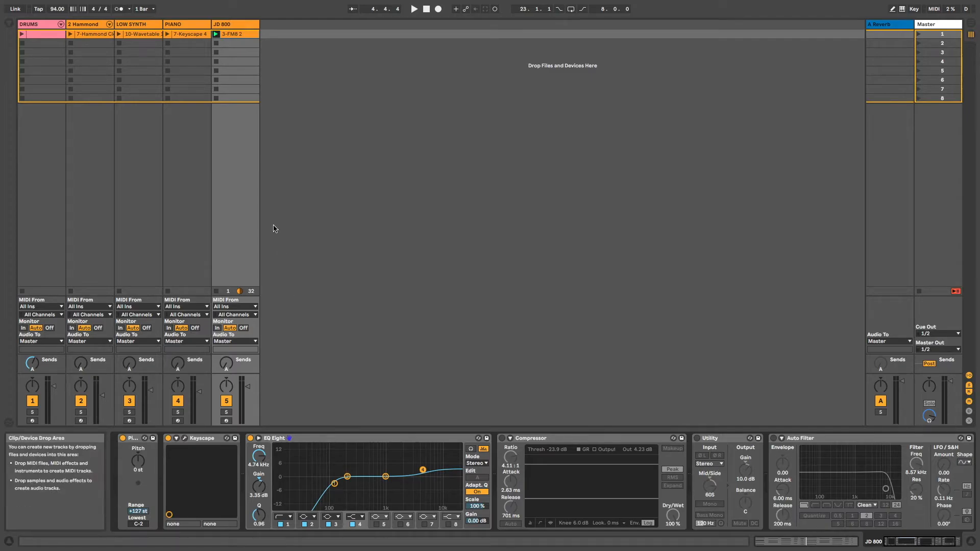
{"action": "key", "text": "space"}
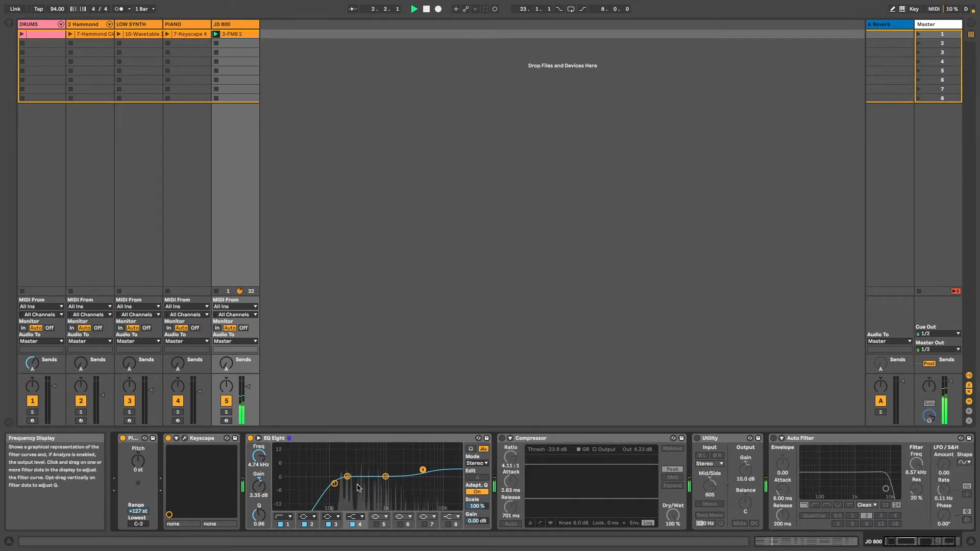
{"action": "left_click_drag", "start_coordinate": [334, 483], "coordinate": [342, 483]}
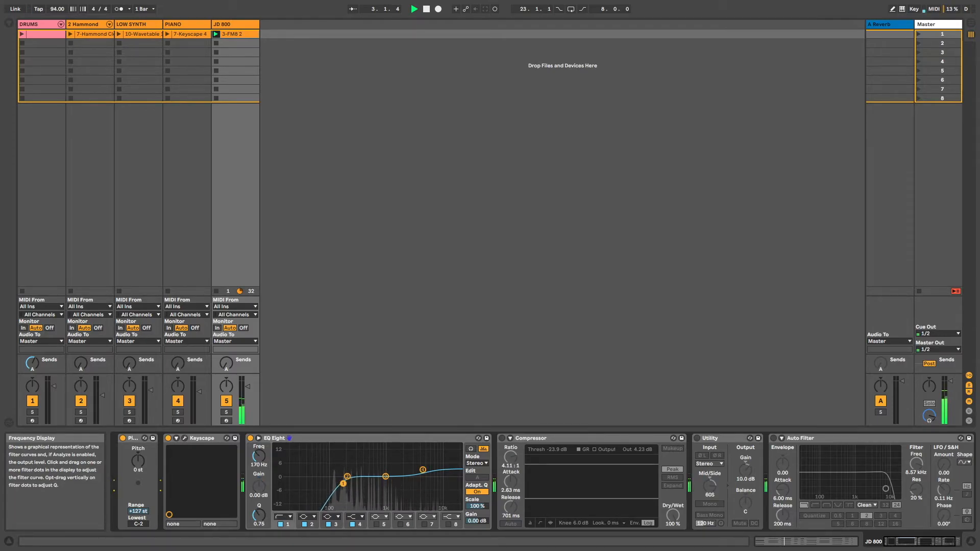
Enable the Compressor on the JD 800 track and play the clip to check its transfer curve and gain reduction
{"action": "left_click", "coordinate": [500, 439]}
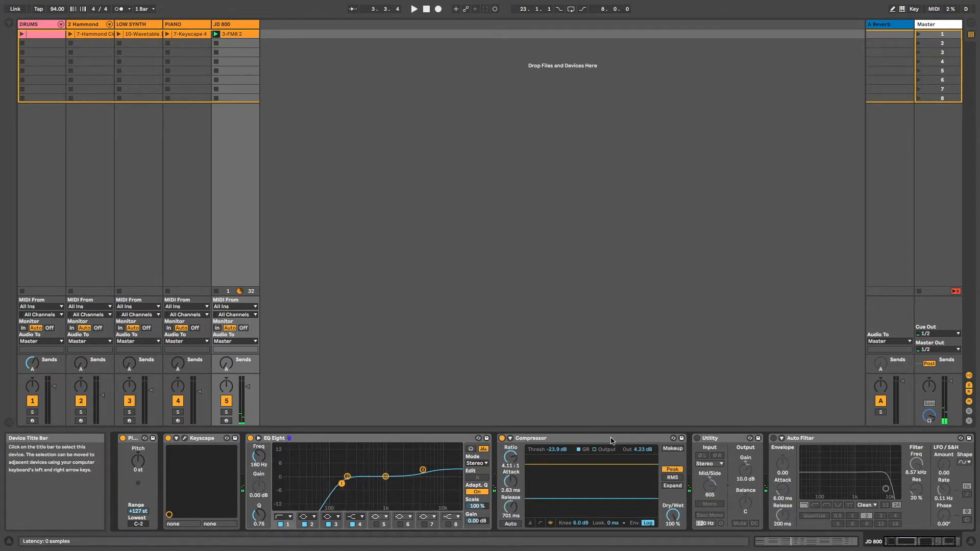
{"action": "left_click", "coordinate": [540, 522]}
{"action": "key", "text": "space"}
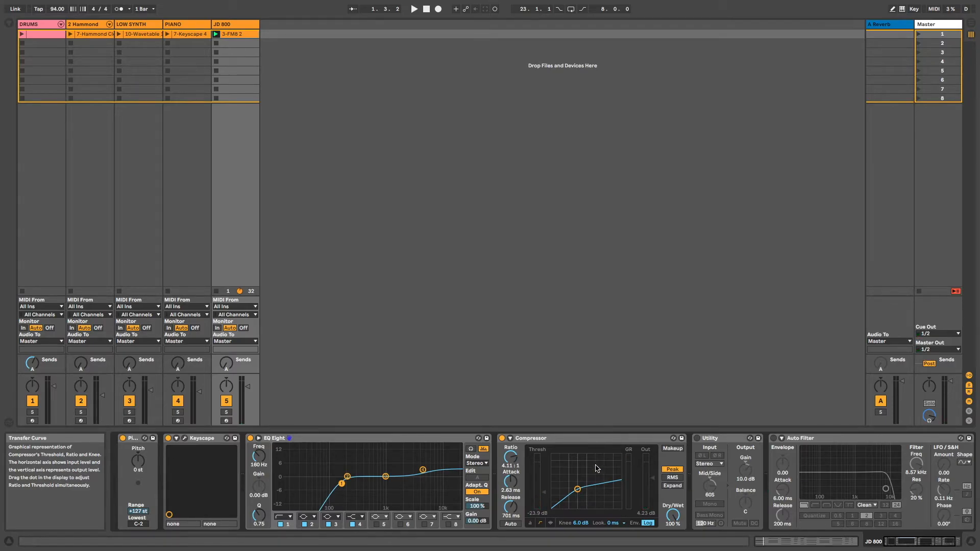
{"action": "key", "text": "space"}
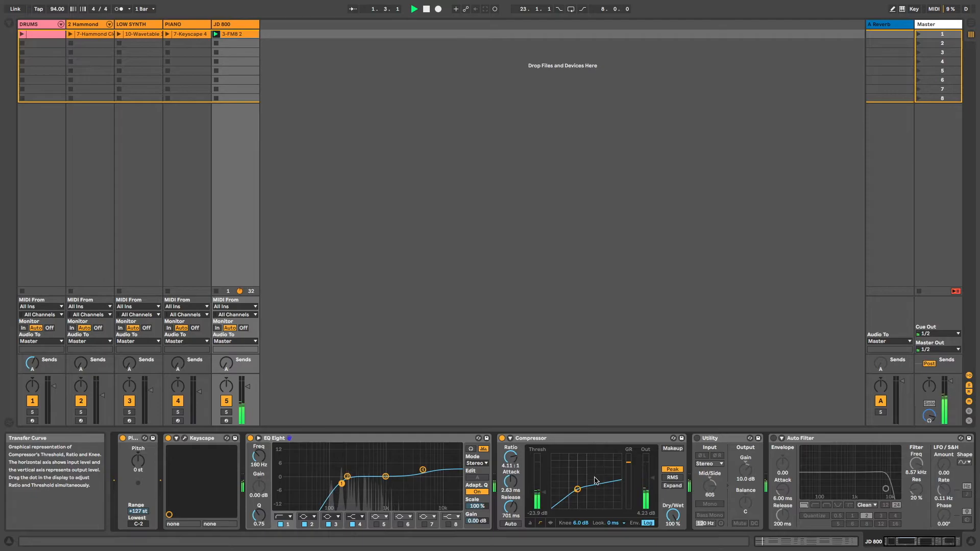
{"action": "left_click", "coordinate": [550, 523]}
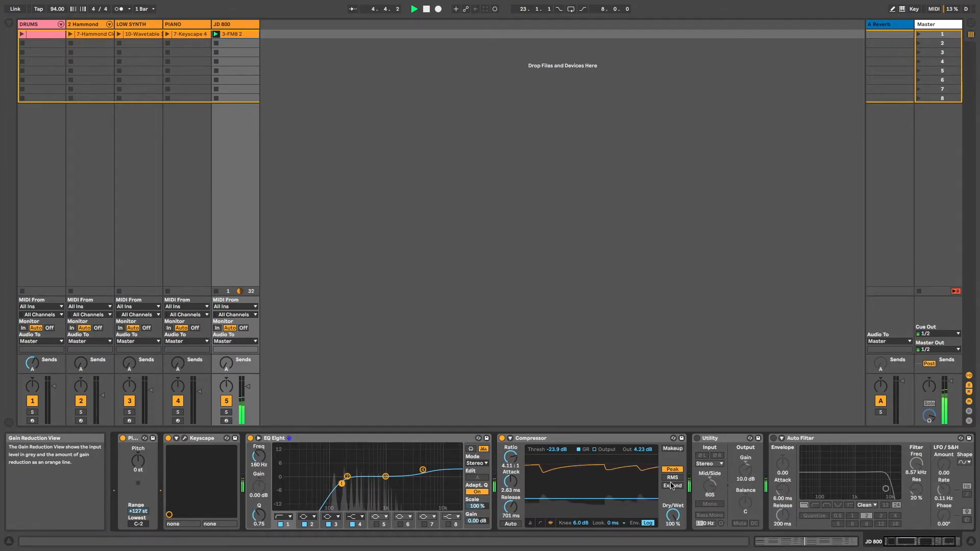
Enable Utility on the JD 800 track, check that its width control uses Mid/Side Mode, and listen to the widened clip
{"action": "left_click", "coordinate": [697, 438]}
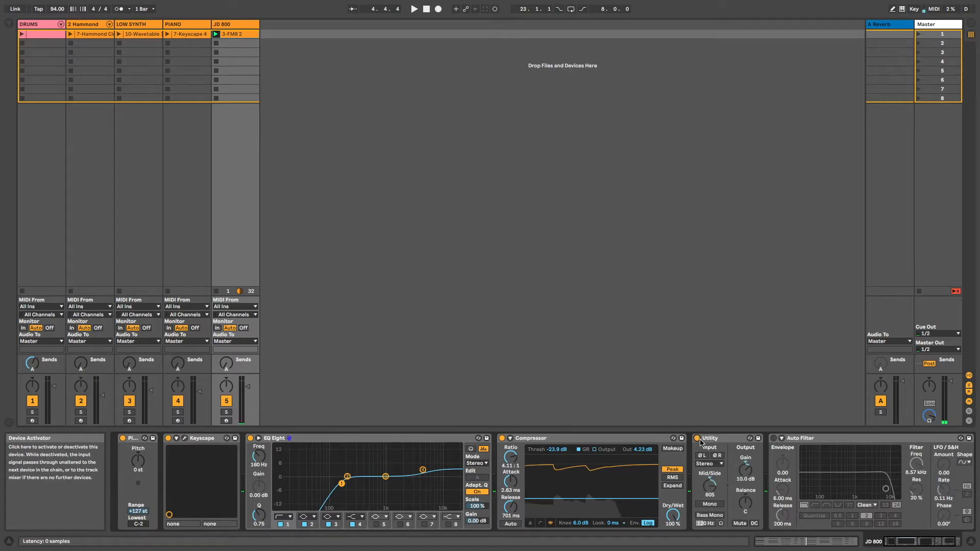
{"action": "right_click", "coordinate": [711, 493]}
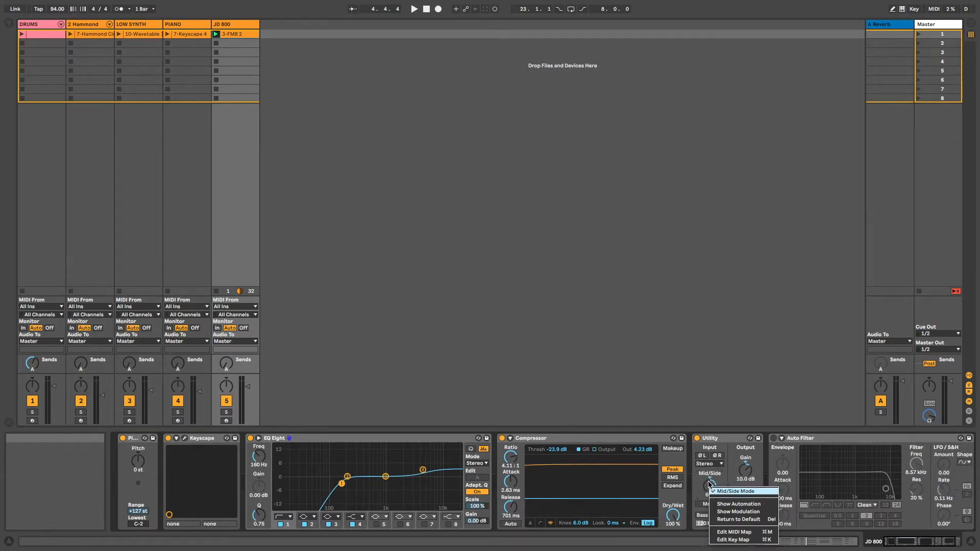
{"action": "left_click", "coordinate": [709, 483]}
{"action": "key", "text": "space"}
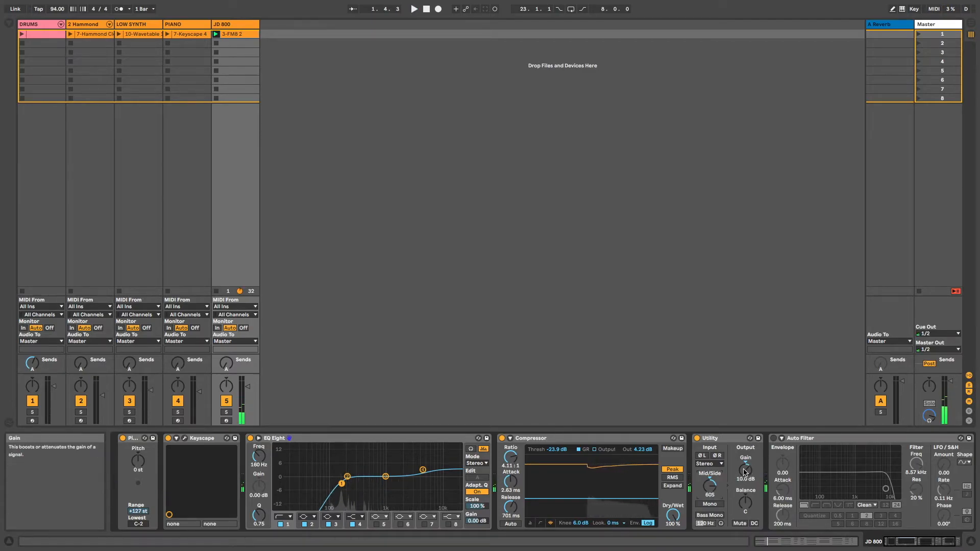
{"action": "key", "text": "space"}
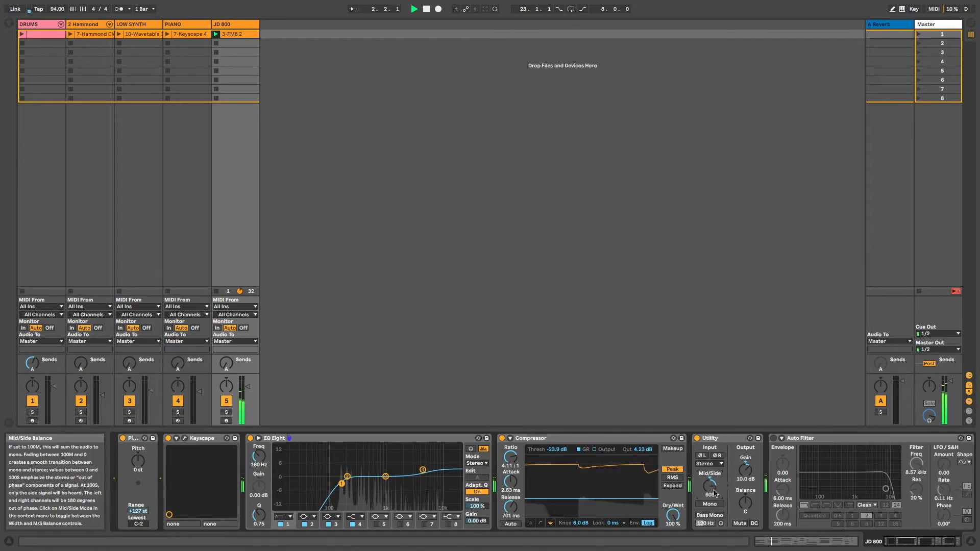
Enable Auto Filter on the JD 800 track and lower its filter cutoff frequency while the clip plays
{"action": "scroll", "coordinate": [715, 493], "scroll_direction": "right", "scroll_amount": 2}
{"action": "scroll", "coordinate": [715, 493], "scroll_direction": "right", "scroll_amount": 1}
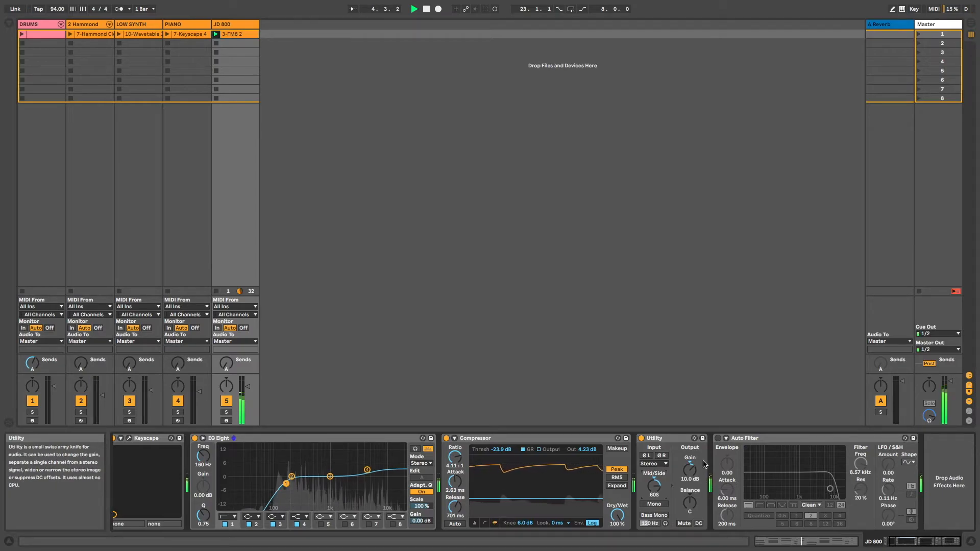
{"action": "key", "text": "space"}
{"action": "left_click", "coordinate": [718, 438]}
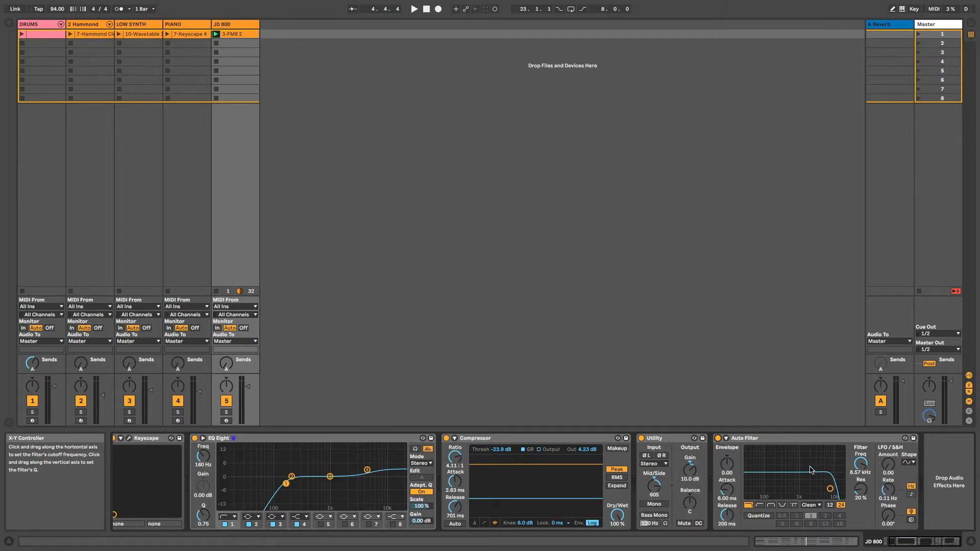
{"action": "key", "text": "space"}
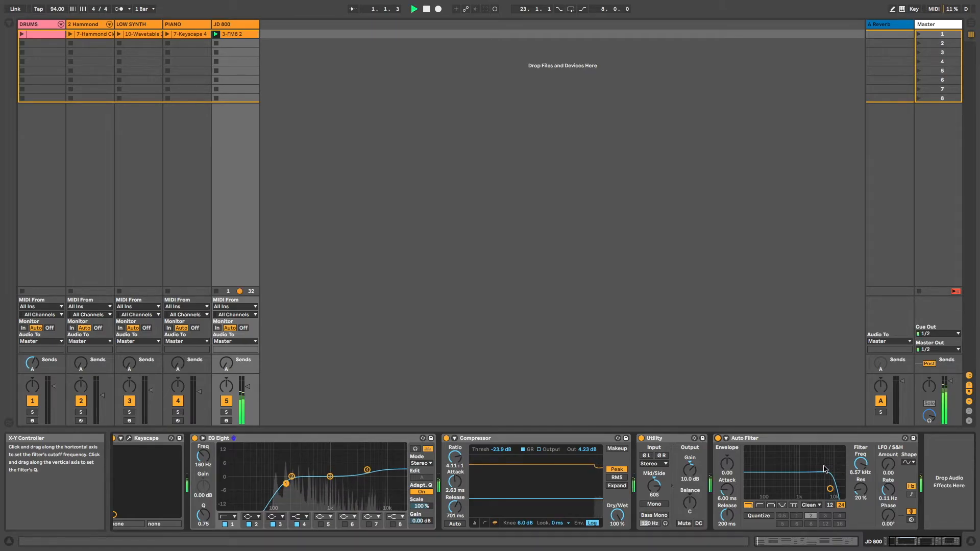
{"action": "left_click_drag", "start_coordinate": [861, 464], "coordinate": [861, 488]}
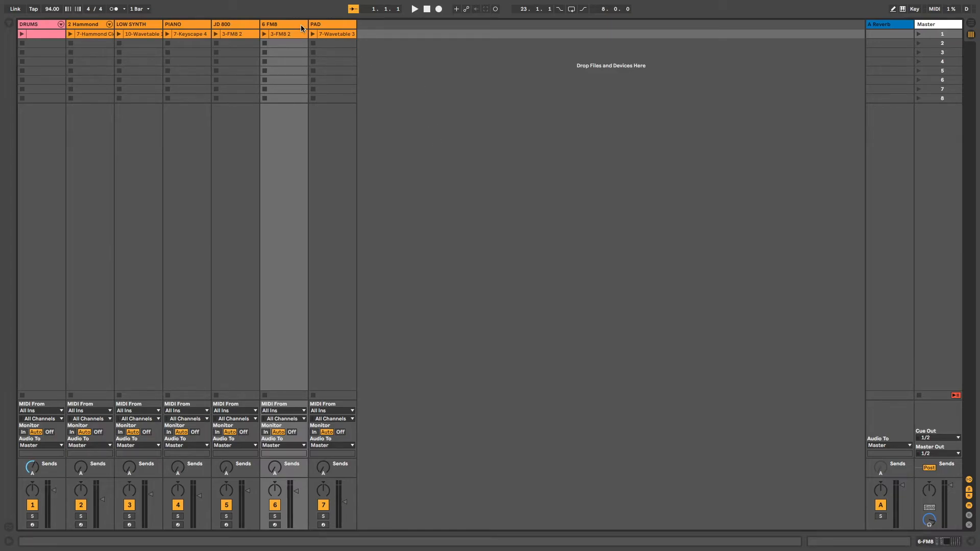
Examine the 6 FM8 track's FM8 instrument, play its clip while viewing the notes, and return to the track's devices
{"action": "double_click", "coordinate": [281, 23]}
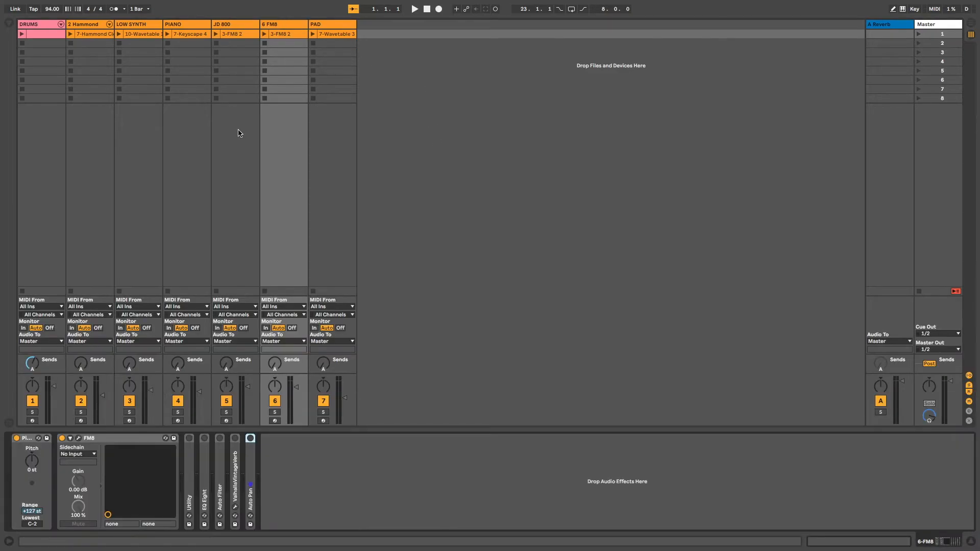
{"action": "left_click", "coordinate": [79, 438]}
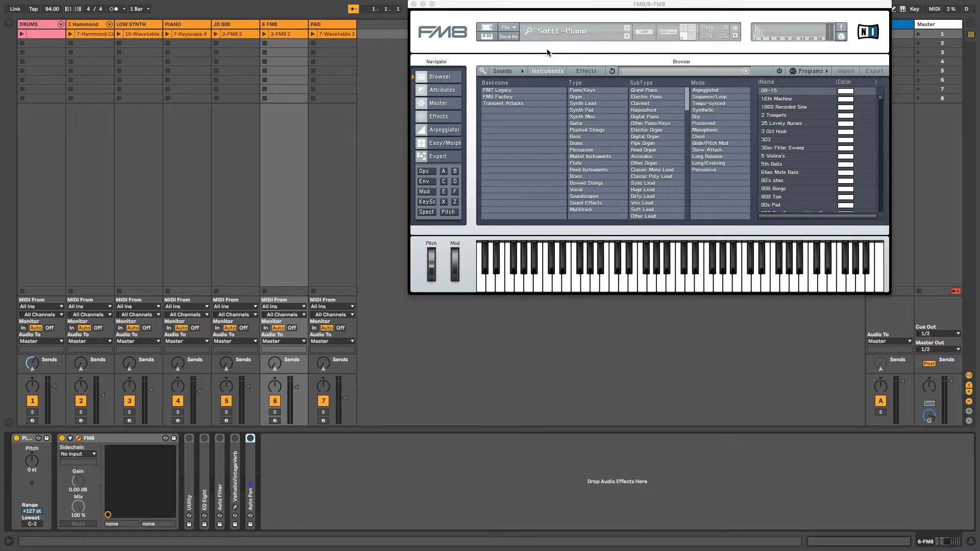
{"action": "left_click", "coordinate": [414, 4]}
{"action": "left_click", "coordinate": [264, 34]}
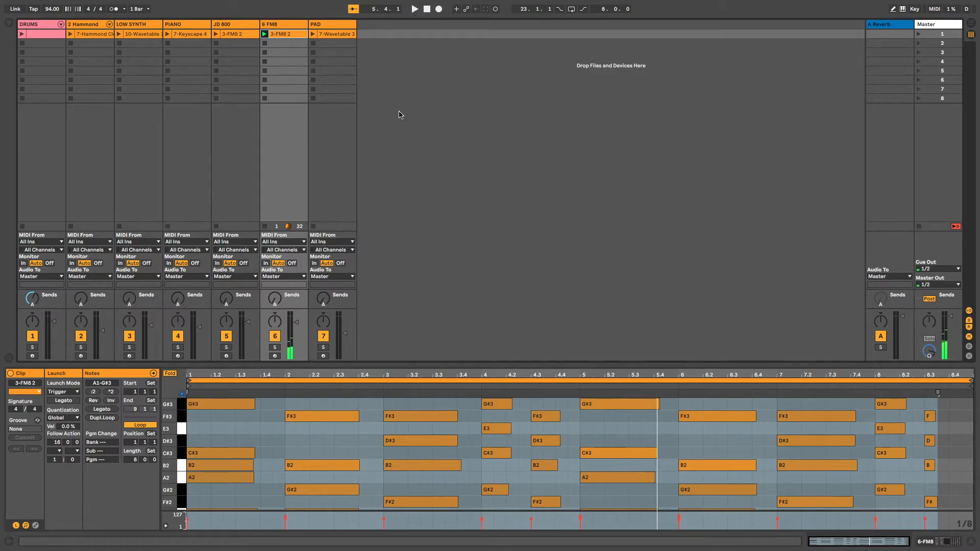
{"action": "key", "text": "super+alt+l"}
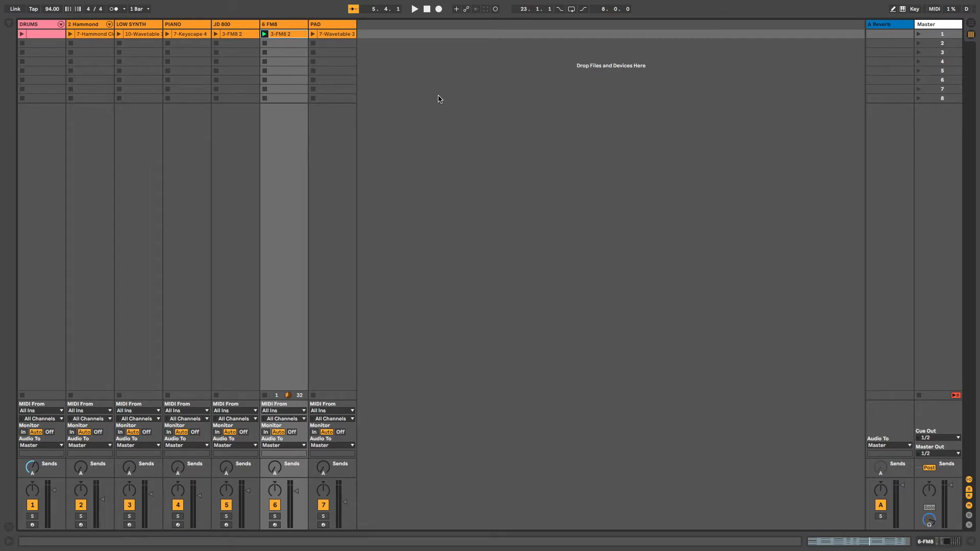
{"action": "double_click", "coordinate": [277, 24]}
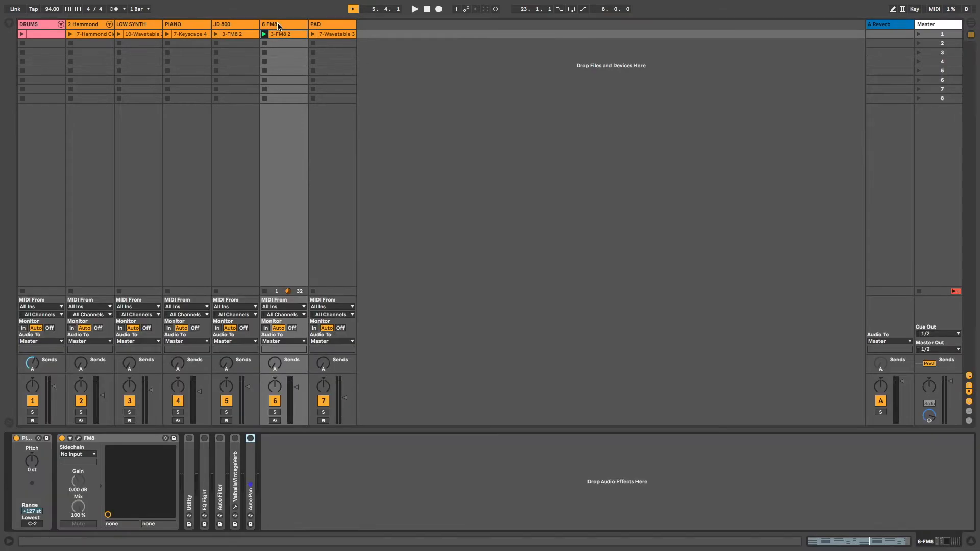
Check that Utility on the FM8 track uses Mid/Side Mode, and compare the playing clip with the device bypassed and enabled, leaving it on
{"action": "double_click", "coordinate": [190, 466]}
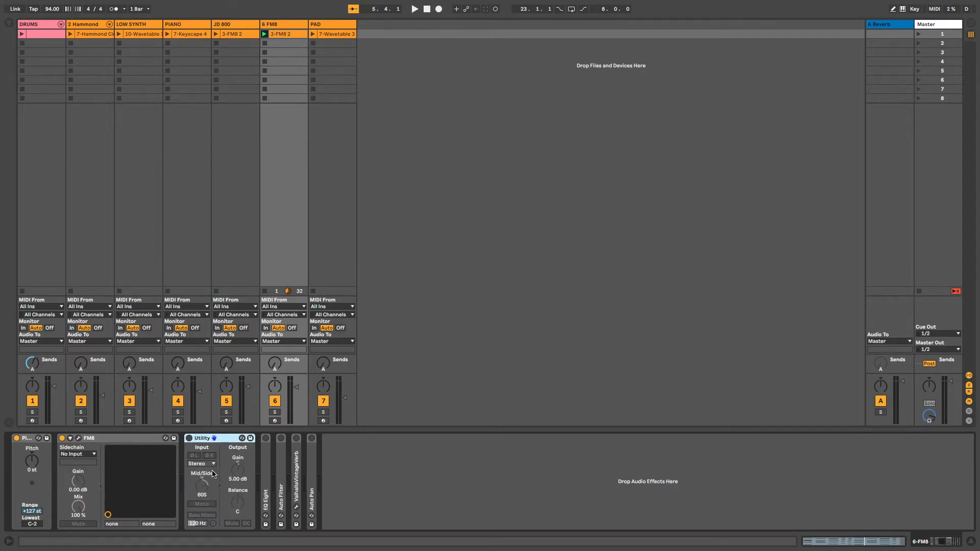
{"action": "right_click", "coordinate": [201, 490]}
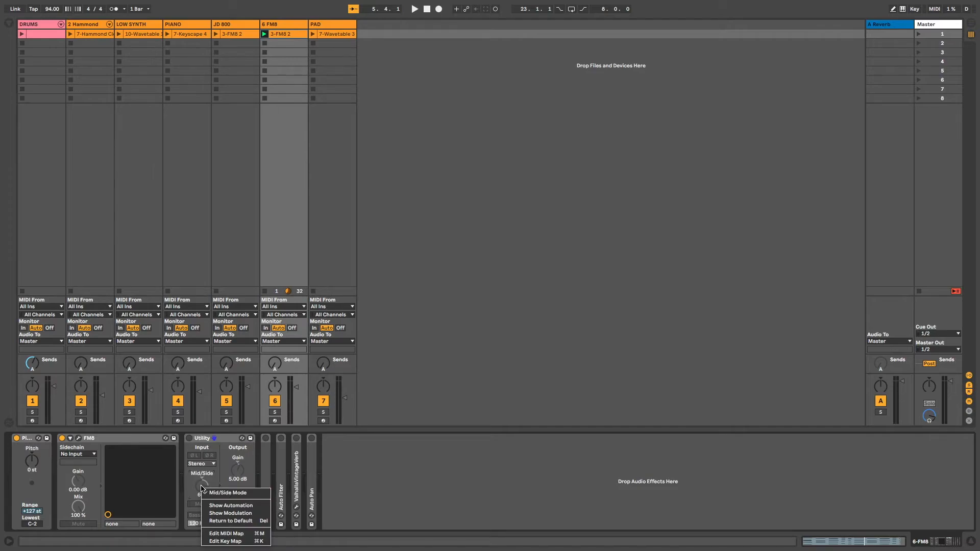
{"action": "right_click", "coordinate": [199, 484]}
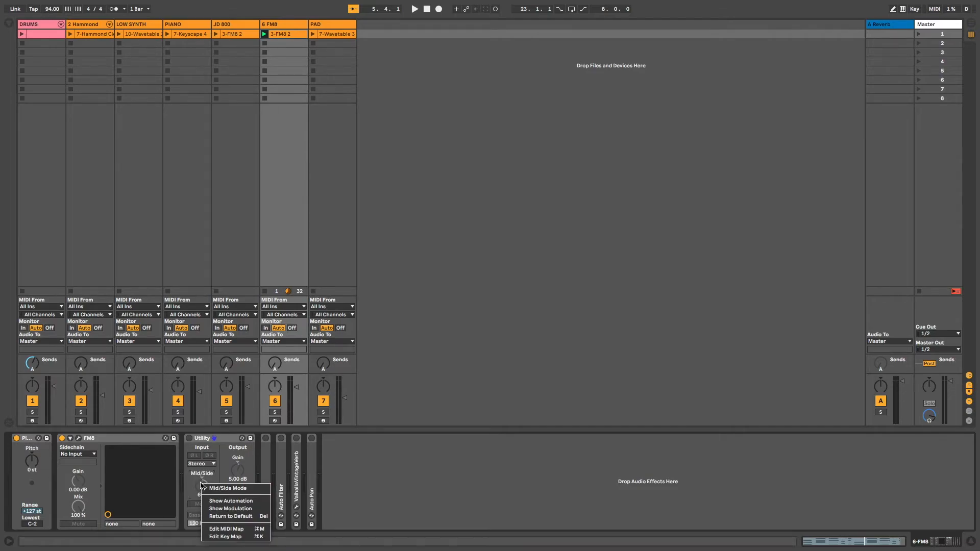
{"action": "left_click", "coordinate": [199, 482]}
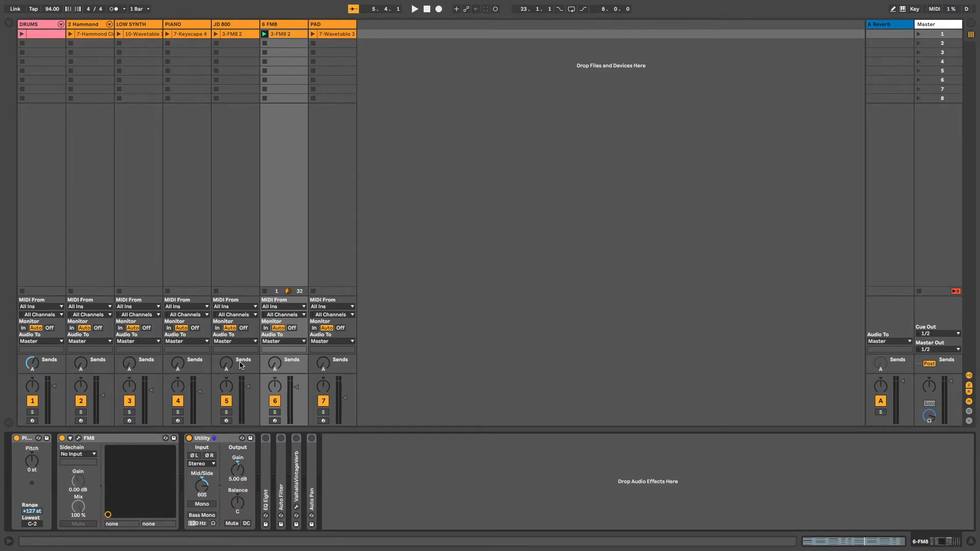
{"action": "left_click", "coordinate": [188, 437]}
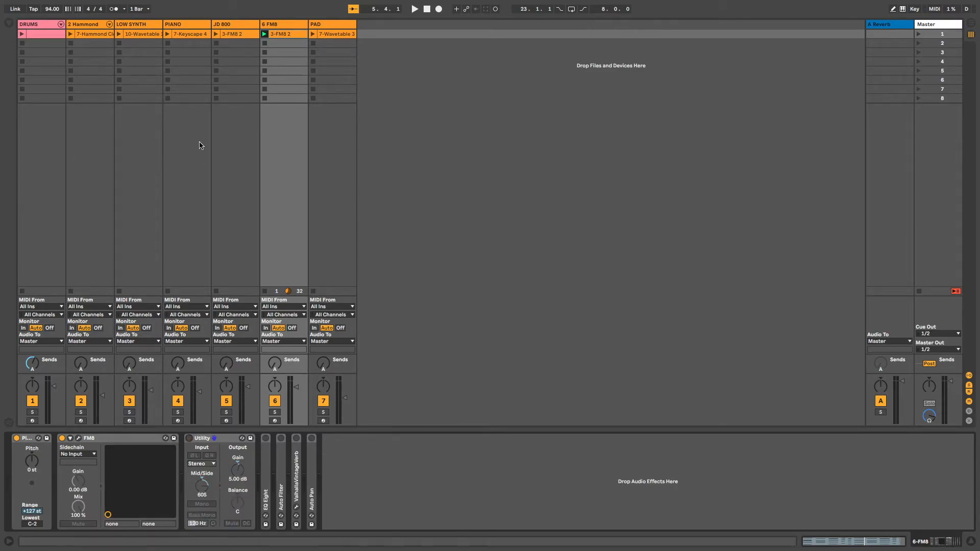
{"action": "key", "text": "space"}
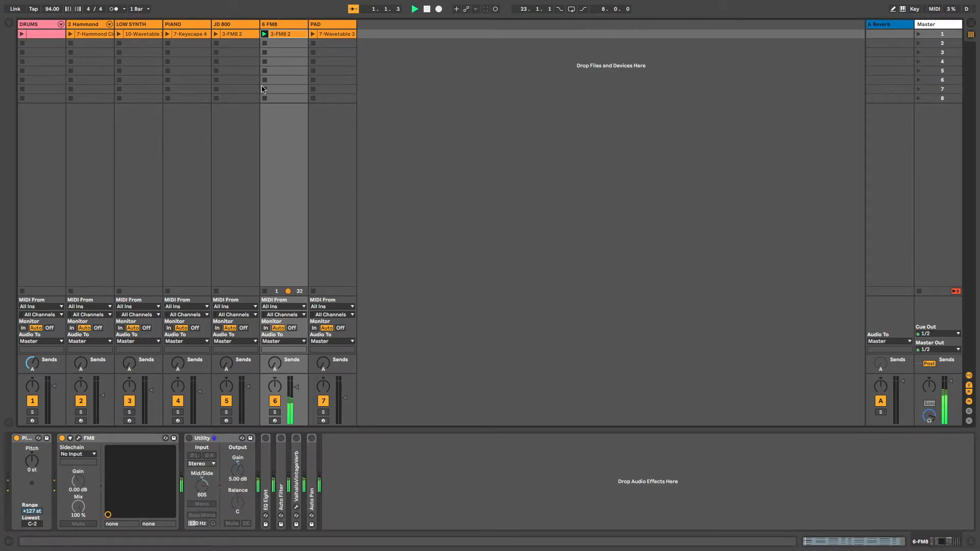
{"action": "left_click", "coordinate": [189, 439]}
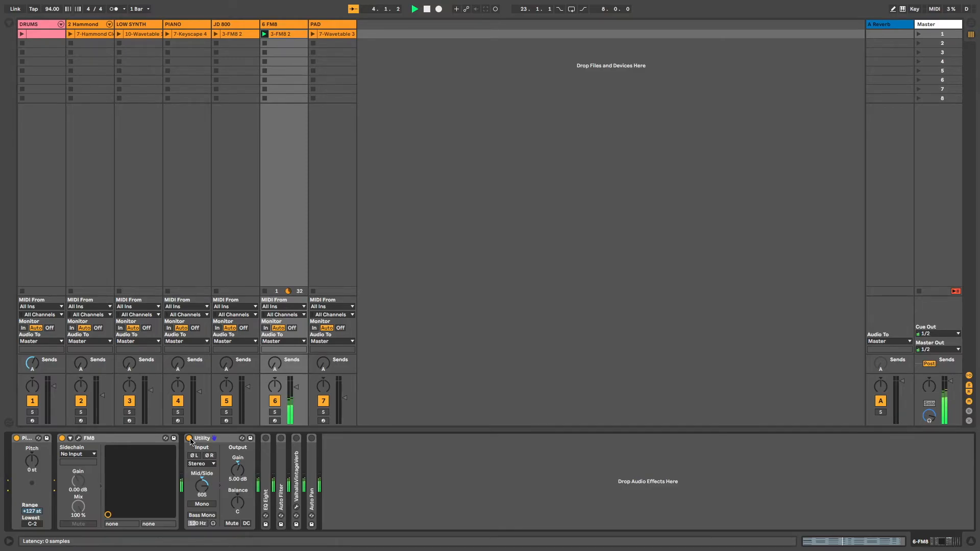
Enable EQ Eight on the FM8 track and set its low-cut band to about 167 Hz
{"action": "double_click", "coordinate": [265, 449]}
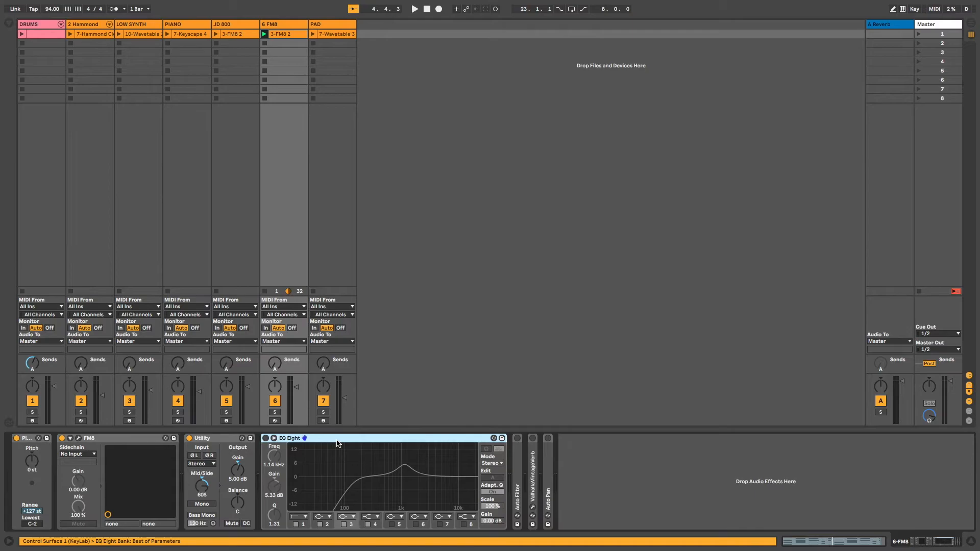
{"action": "key", "text": "0"}
{"action": "left_click", "coordinate": [355, 484]}
{"action": "left_click_drag", "start_coordinate": [355, 484], "coordinate": [358, 483]}
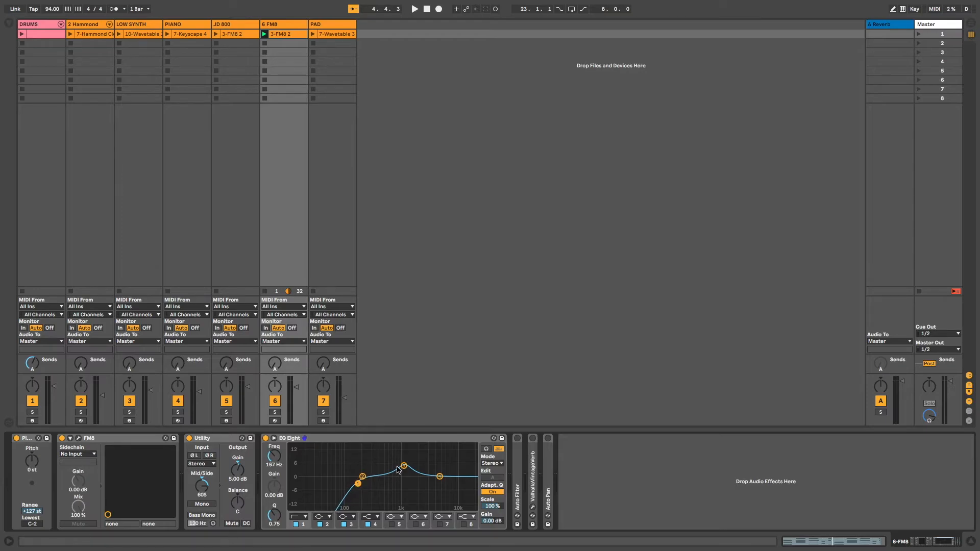
Shape EQ Eight's third band while listening to the clip, ending with a boost of about 5.83 dB at 1.04 kHz and Q 1.79
{"action": "left_click", "coordinate": [403, 466]}
{"action": "left_click_drag", "start_coordinate": [404, 466], "coordinate": [405, 468]}
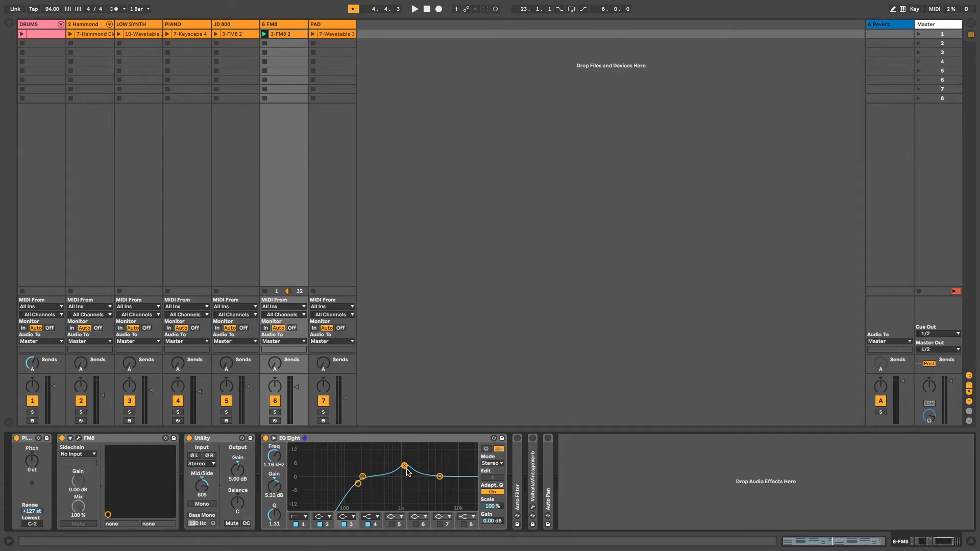
{"action": "key", "text": "space"}
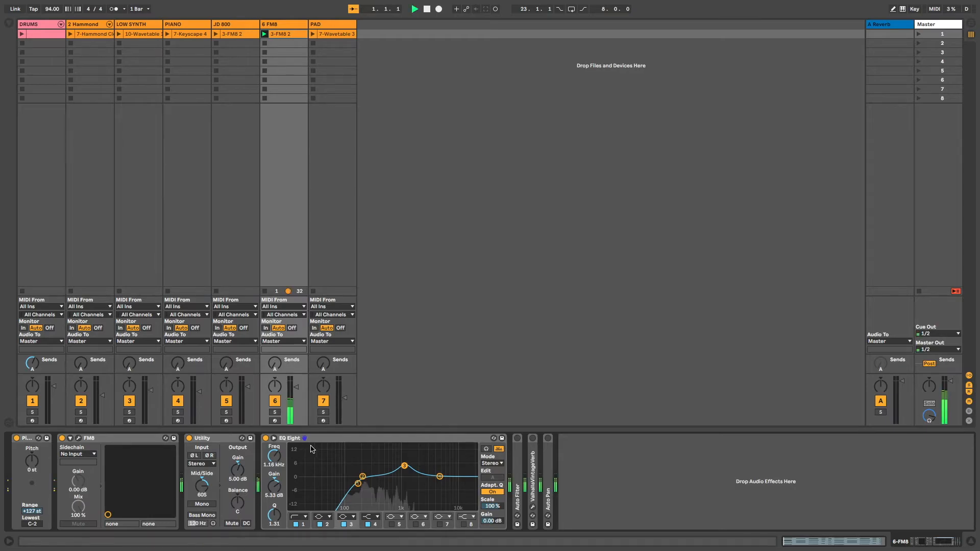
{"action": "mouse_move", "coordinate": [404, 467]}
{"action": "left_mouse_down"}
{"action": "mouse_move", "coordinate": [400, 445]}
{"action": "mouse_move", "coordinate": [401, 464]}
{"action": "left_mouse_up"}
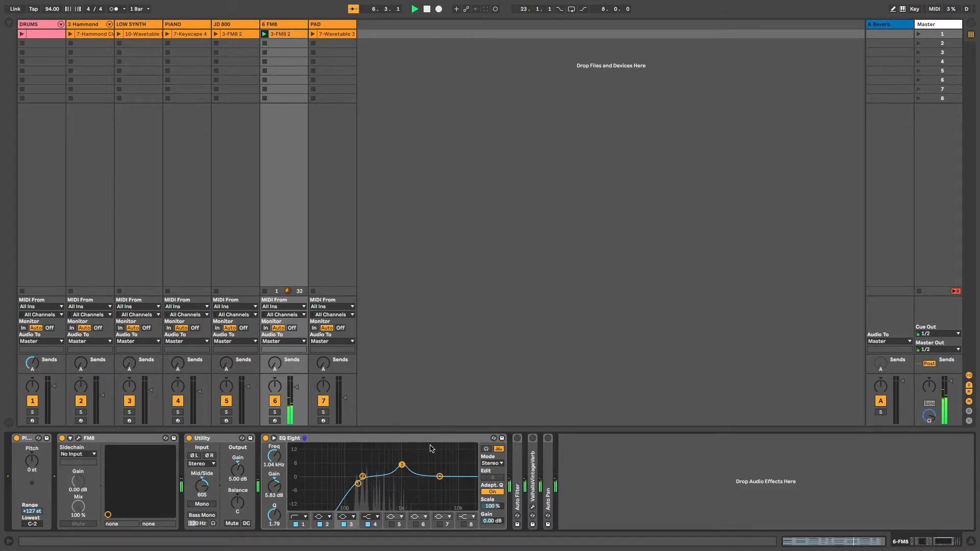
Enable Auto Filter on the FM8 track and compare the playing clip with the filter bypassed and active, leaving it on
{"action": "double_click", "coordinate": [519, 463]}
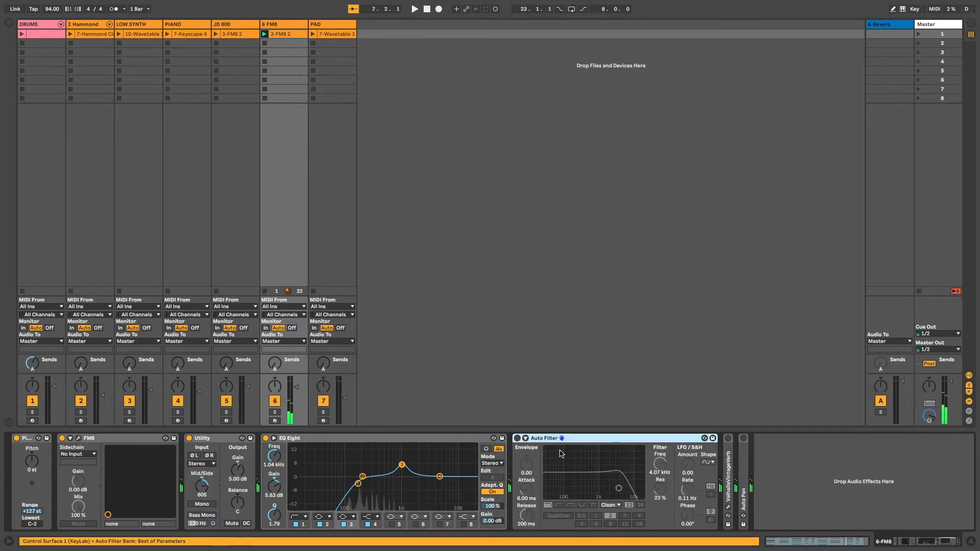
{"action": "left_click", "coordinate": [517, 439]}
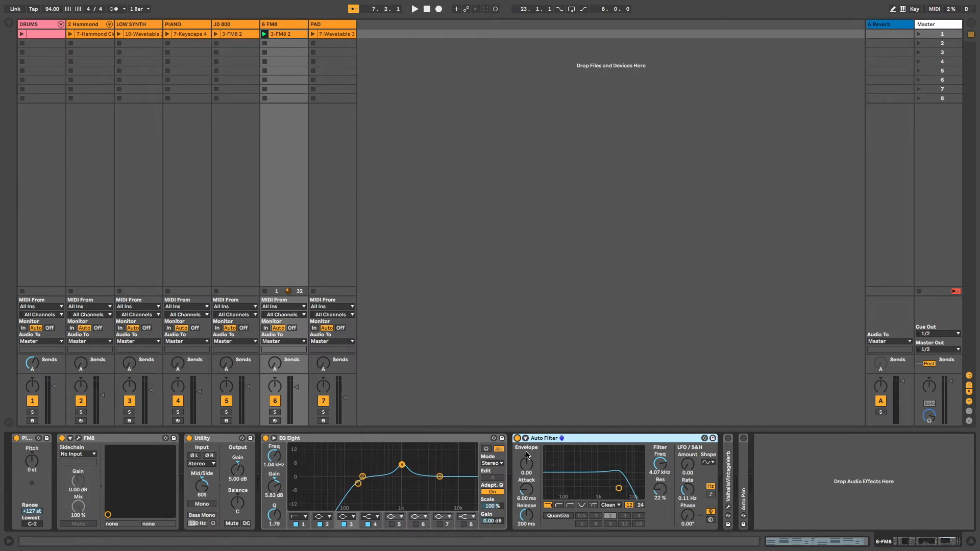
{"action": "key", "text": "space"}
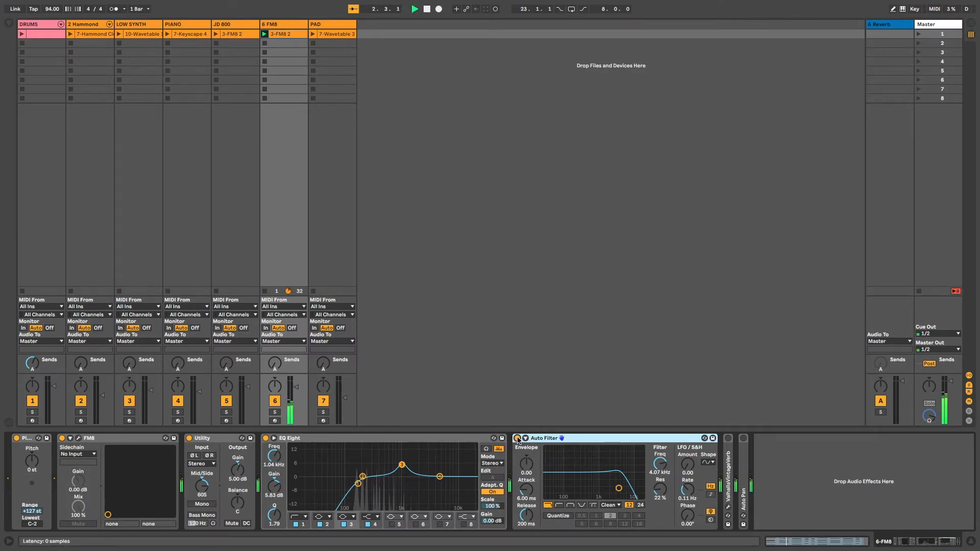
{"action": "left_click", "coordinate": [518, 438]}
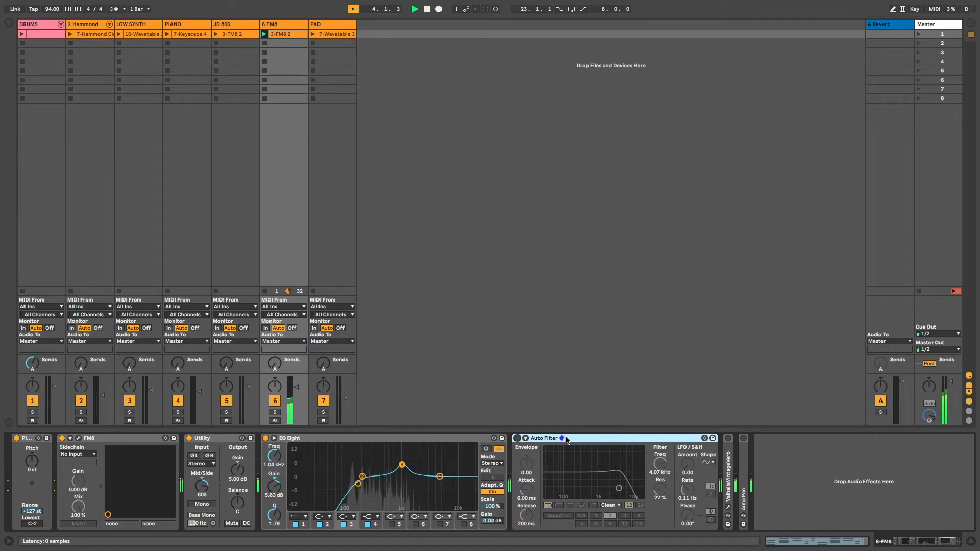
{"action": "left_click", "coordinate": [517, 439]}
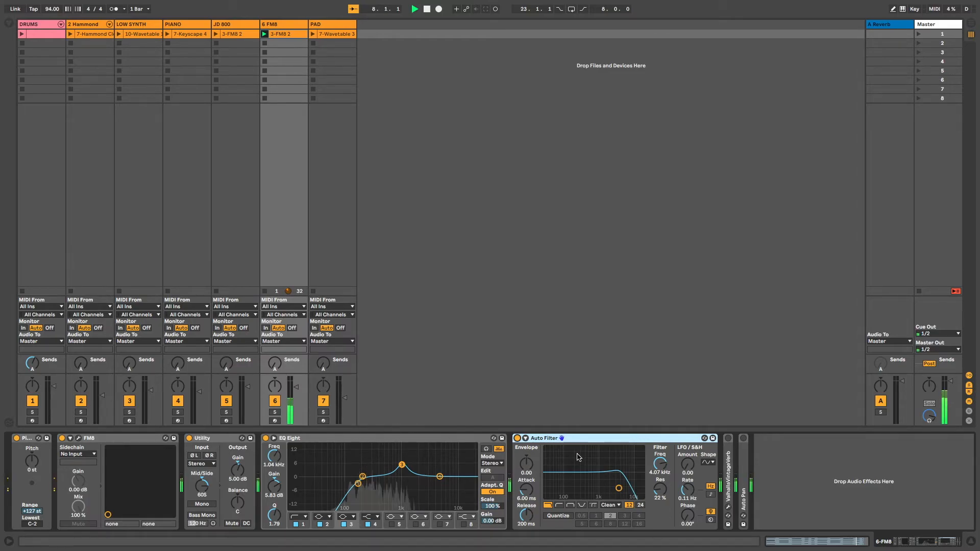
Enable ValhallaVintageVerb on the FM8 track, open its plug-in window, and set the reverb mix to 38.0 % while the clip plays
{"action": "double_click", "coordinate": [730, 467]}
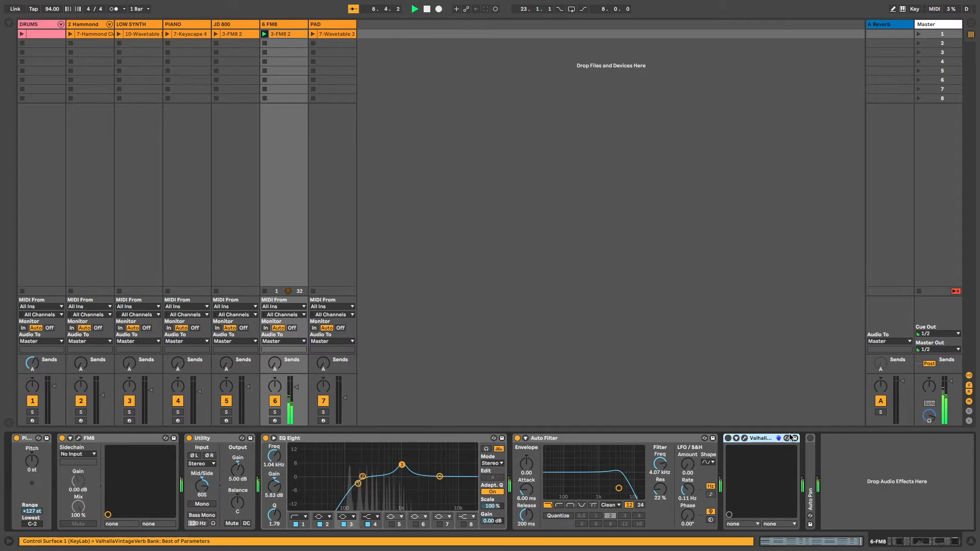
{"action": "key", "text": "space"}
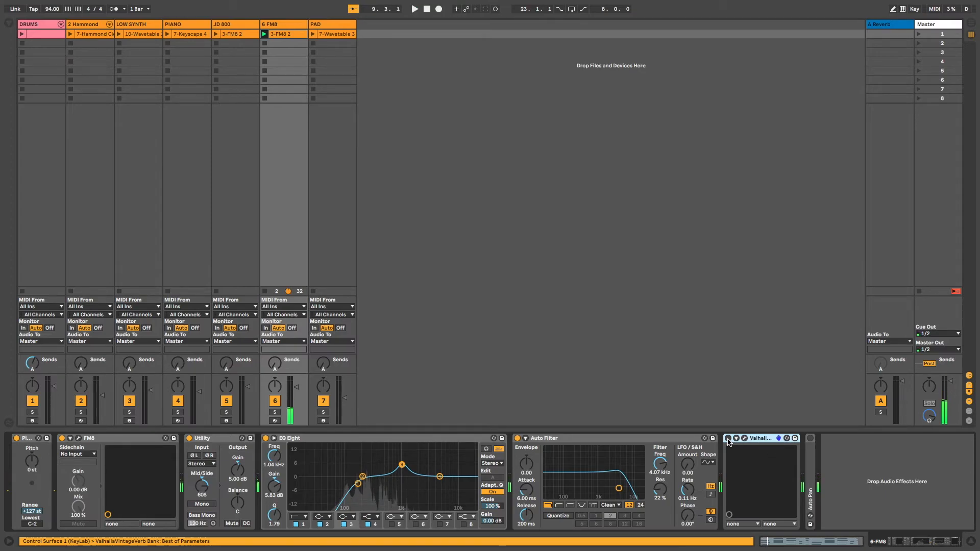
{"action": "left_click", "coordinate": [744, 438]}
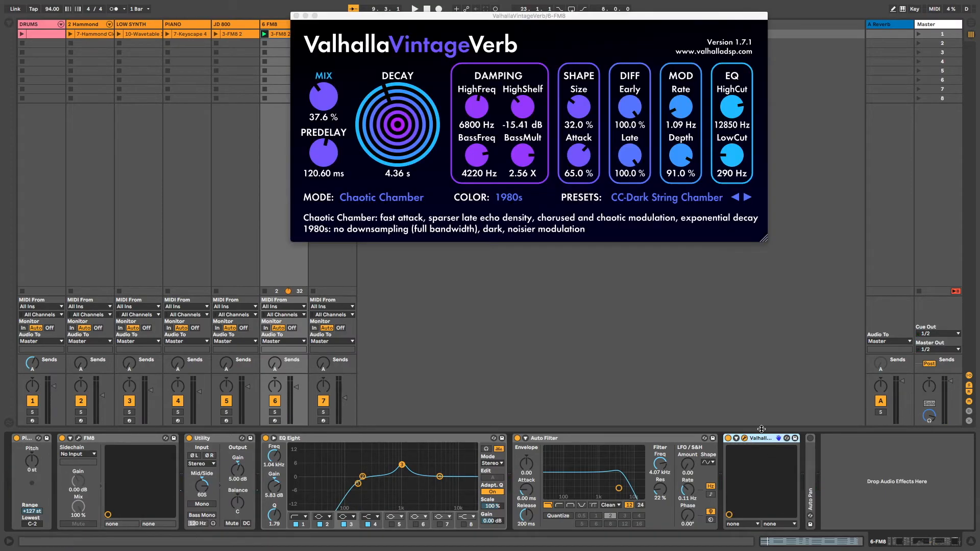
{"action": "key", "text": "space"}
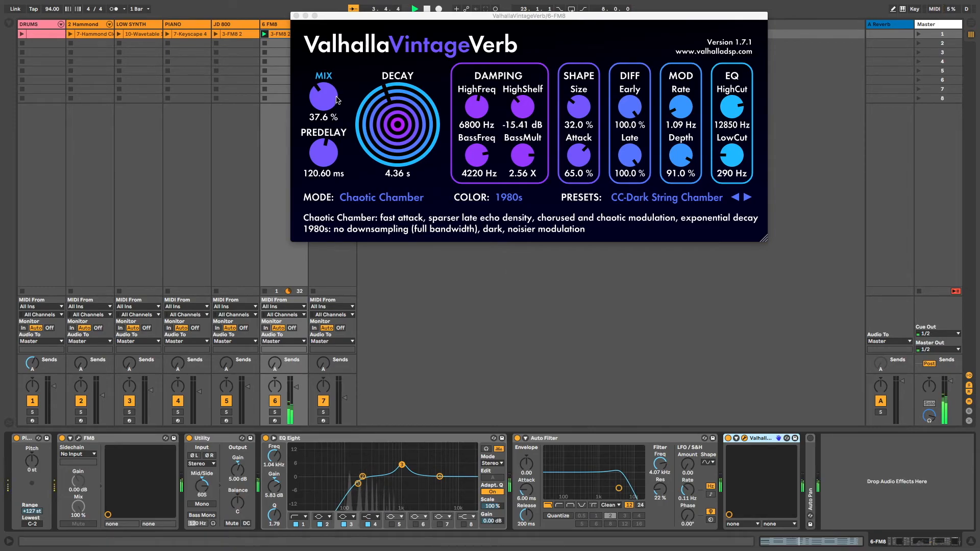
{"action": "left_click_drag", "start_coordinate": [328, 102], "coordinate": [329, 100]}
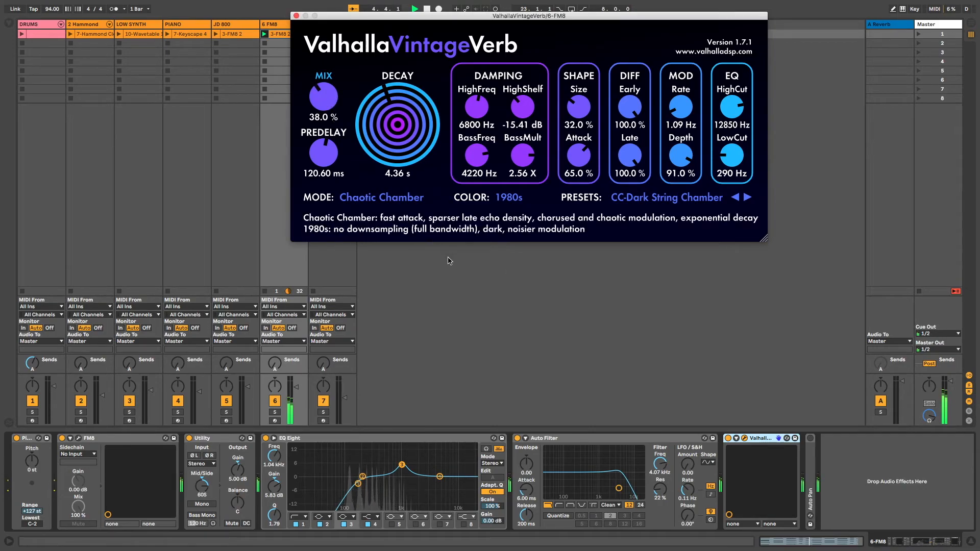
Enable Auto Pan on the FM8 track and fine-tune its Amount while the clip plays
{"action": "double_click", "coordinate": [810, 456]}
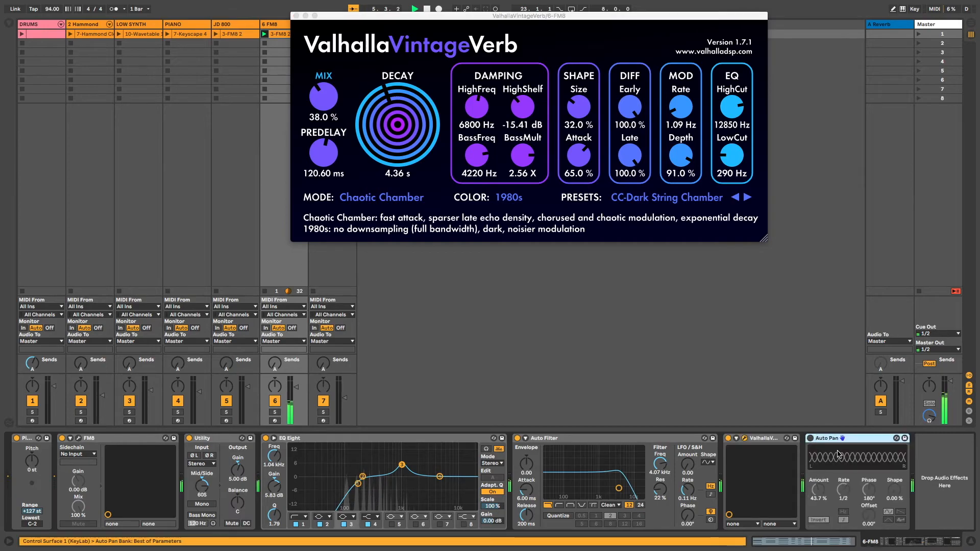
{"action": "left_click", "coordinate": [810, 438]}
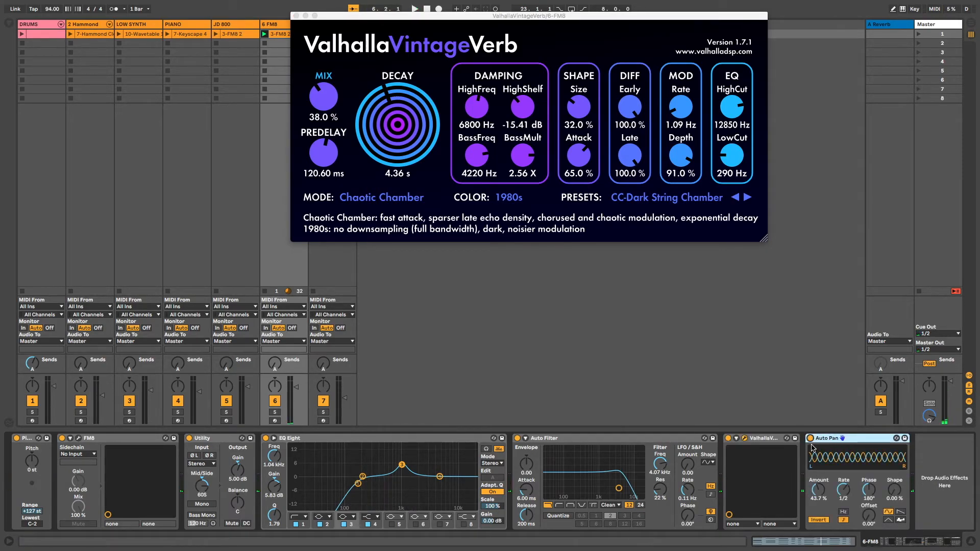
{"action": "key", "text": "space"}
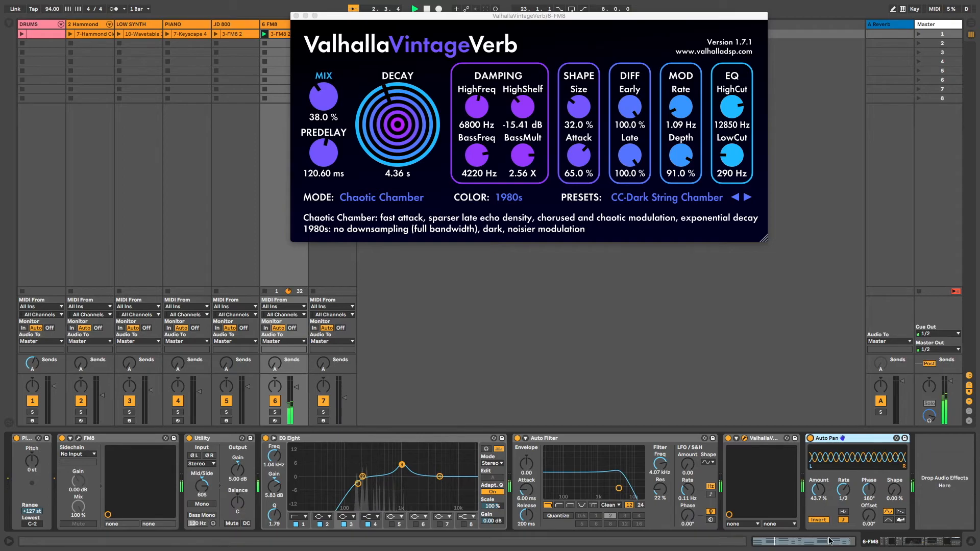
{"action": "left_click", "coordinate": [817, 490]}
{"action": "left_click_drag", "start_coordinate": [818, 490], "coordinate": [818, 491]}
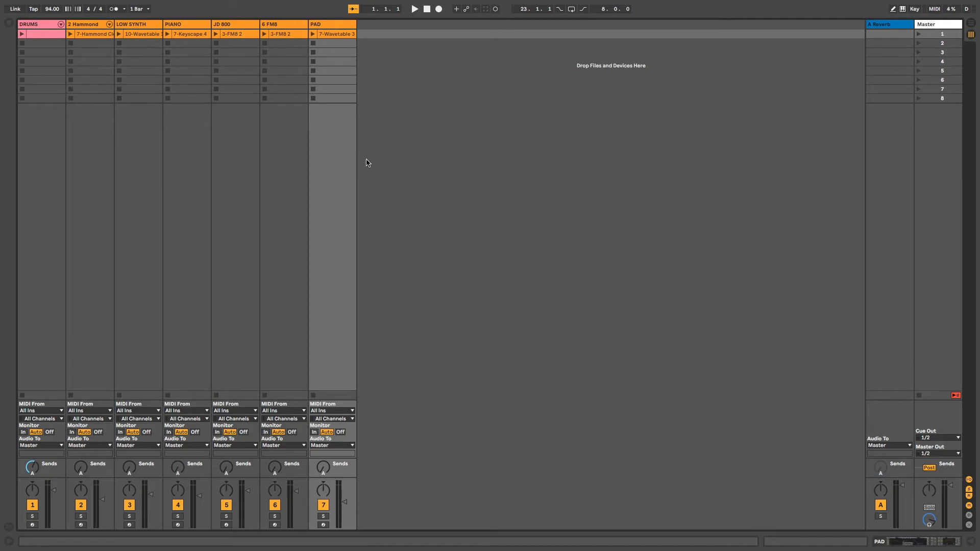
Listen to the PAD track's clip while viewing its notes, and bring up the track's devices
{"action": "left_click", "coordinate": [313, 35]}
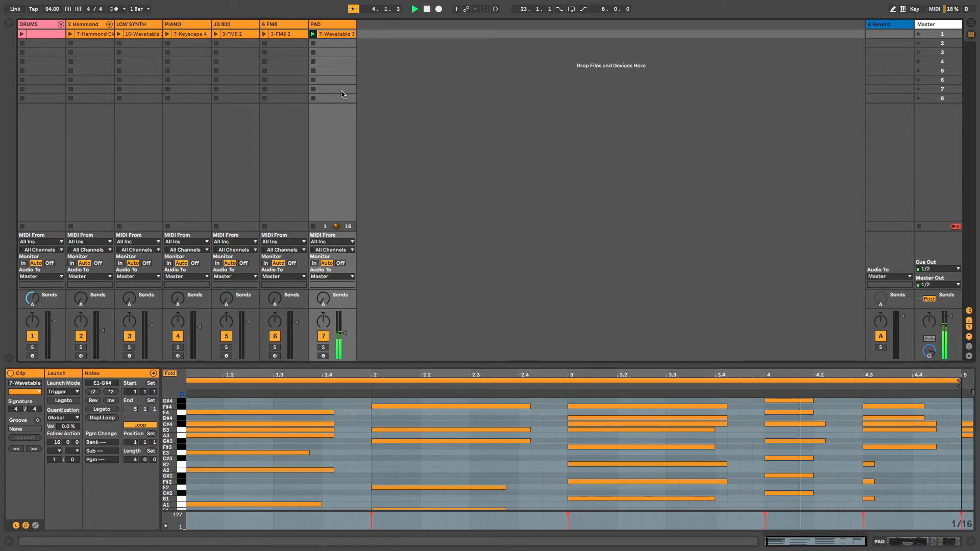
{"action": "key", "text": "space"}
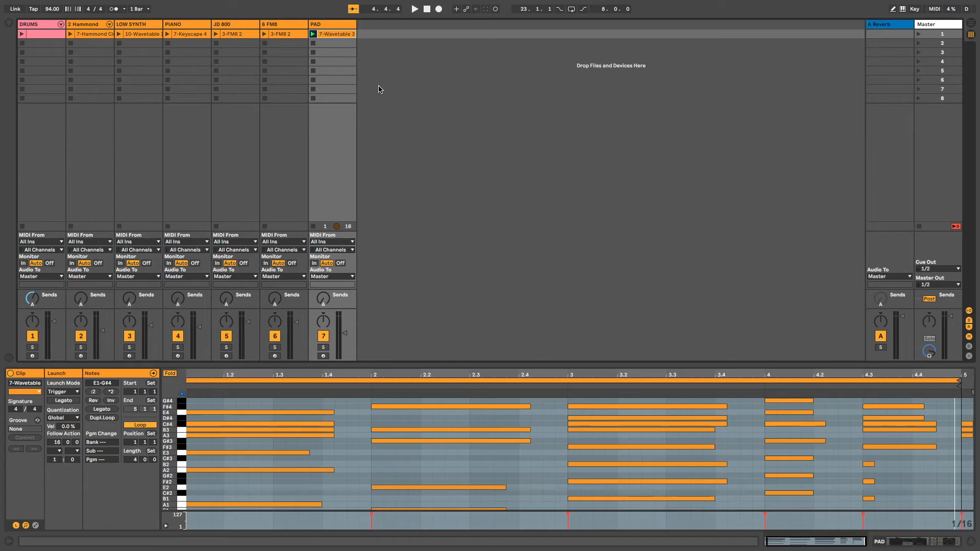
{"action": "left_click", "coordinate": [337, 26]}
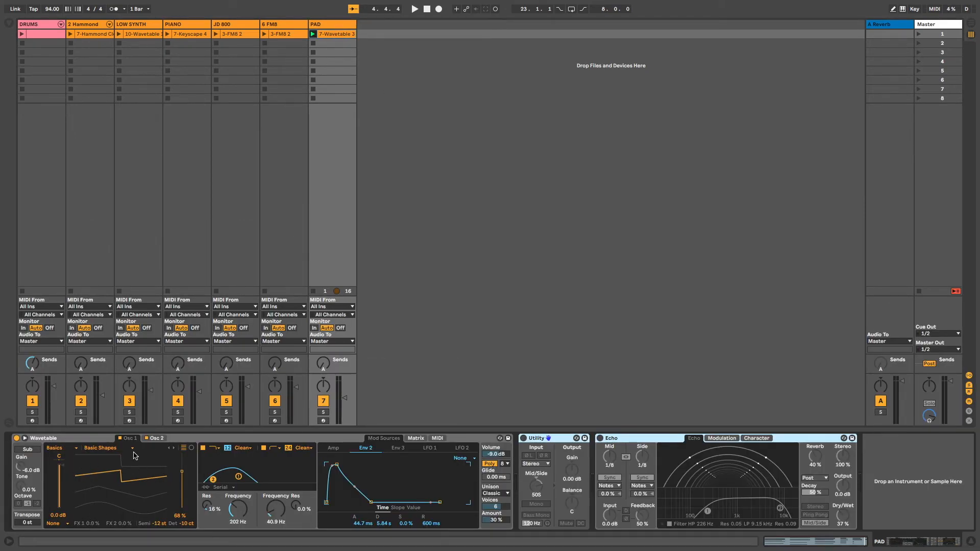
Examine both Wavetable oscillators on the PAD track and the modulation matrix routing of Env 2 to the filter frequency, and return to the envelope
{"action": "left_click", "coordinate": [156, 441]}
{"action": "left_click", "coordinate": [129, 440]}
{"action": "left_click", "coordinate": [159, 437]}
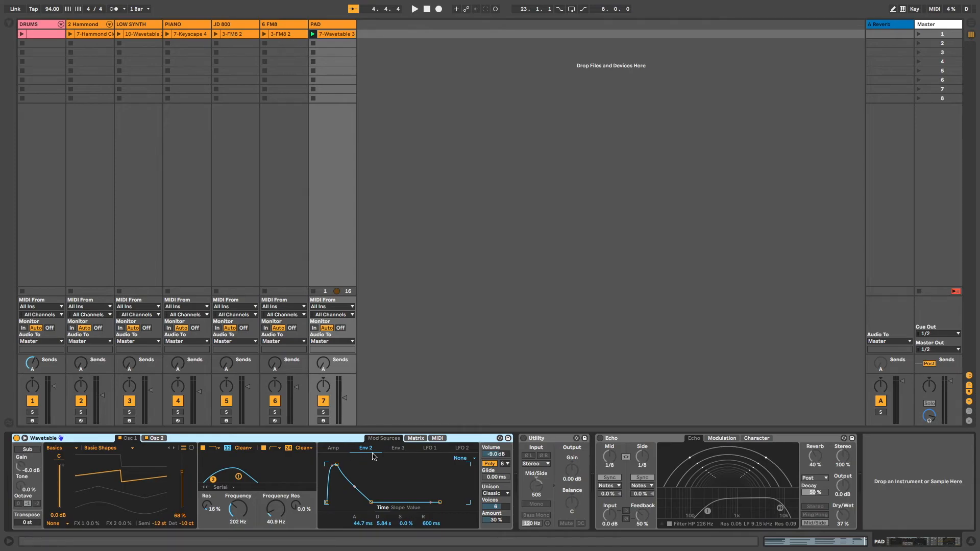
{"action": "left_click", "coordinate": [416, 438]}
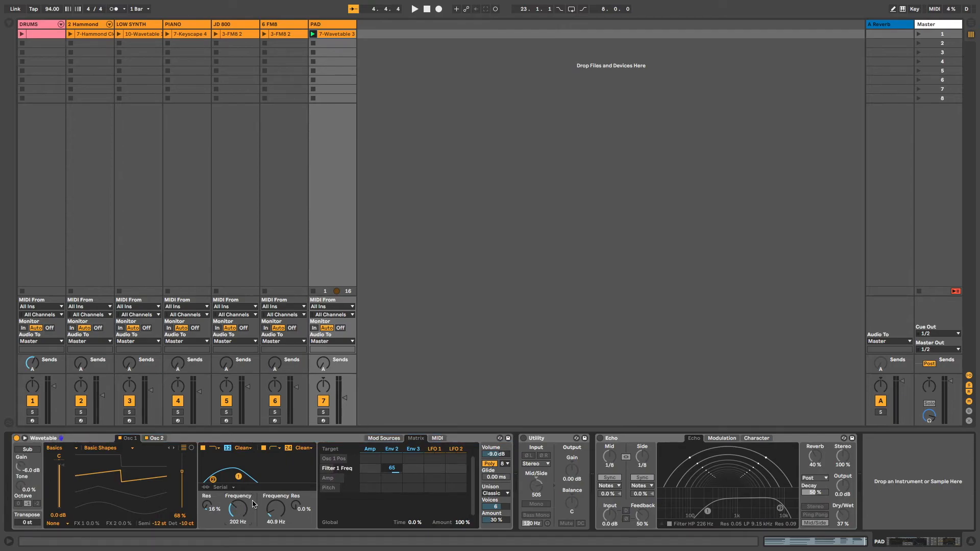
{"action": "left_click", "coordinate": [397, 453]}
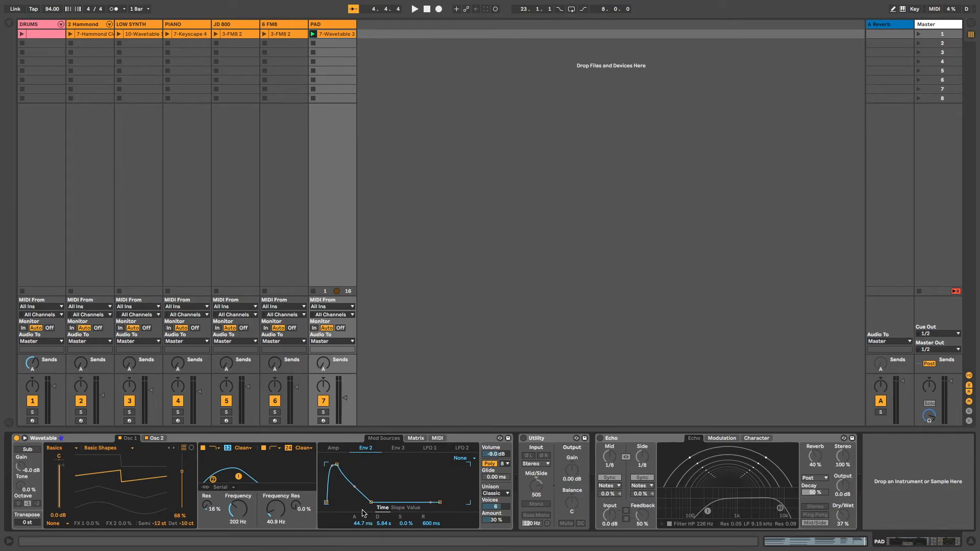
Play the PAD clip, audition Wavetable's Env 2 decay at 20.0 s, and shorten the decay to 3.87 s
{"action": "left_click", "coordinate": [316, 33]}
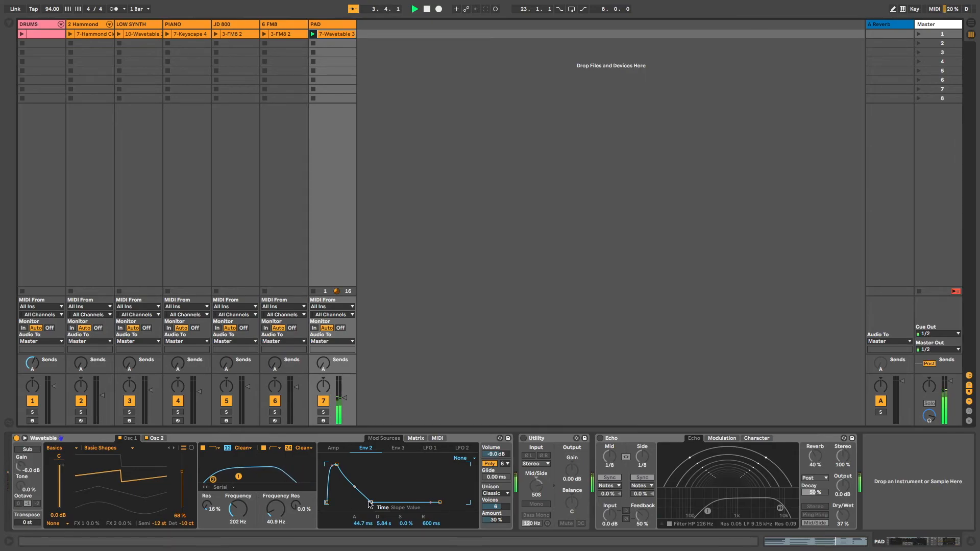
{"action": "left_click_drag", "start_coordinate": [370, 503], "coordinate": [384, 503]}
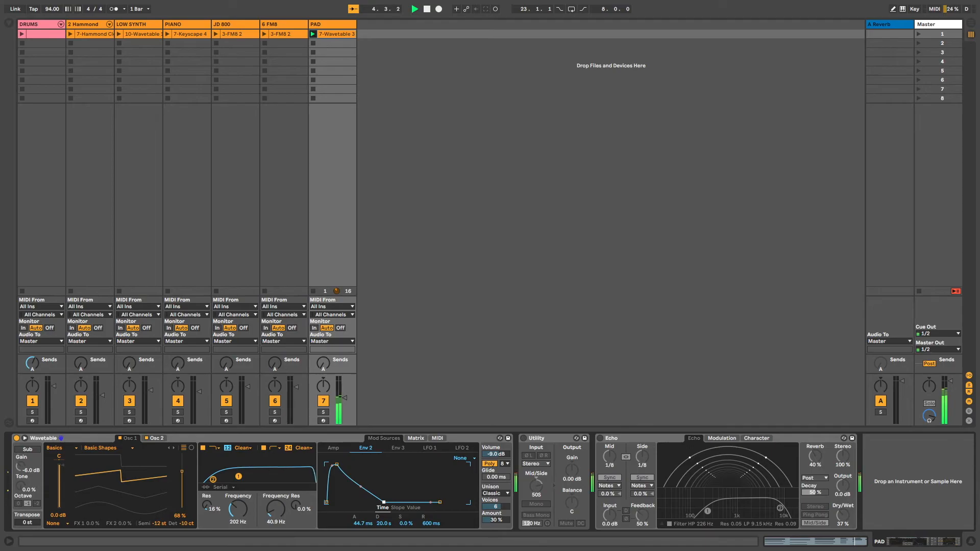
{"action": "left_click_drag", "start_coordinate": [384, 502], "coordinate": [368, 502]}
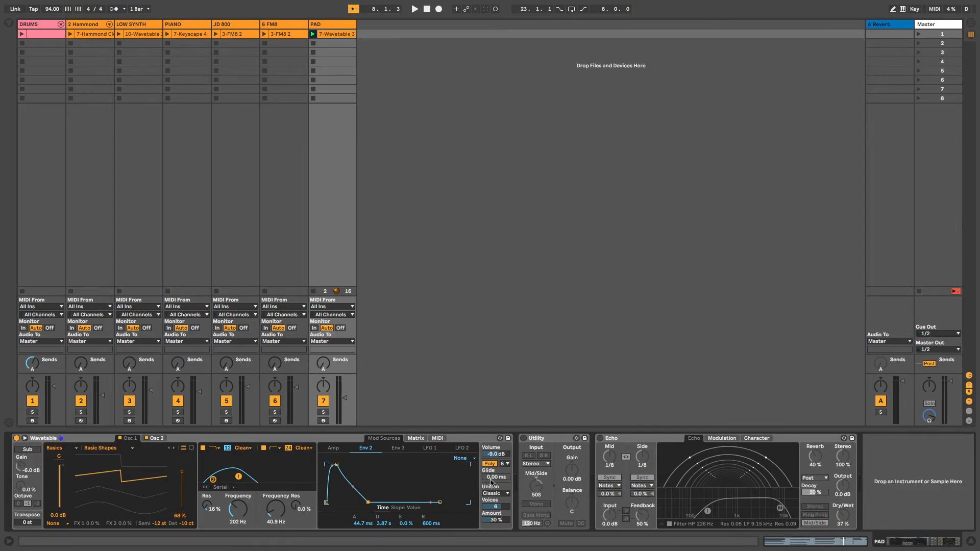
Check the Unison modes of the PAD's Wavetable, keeping Classic, and enable the Utility device
{"action": "left_click", "coordinate": [495, 494]}
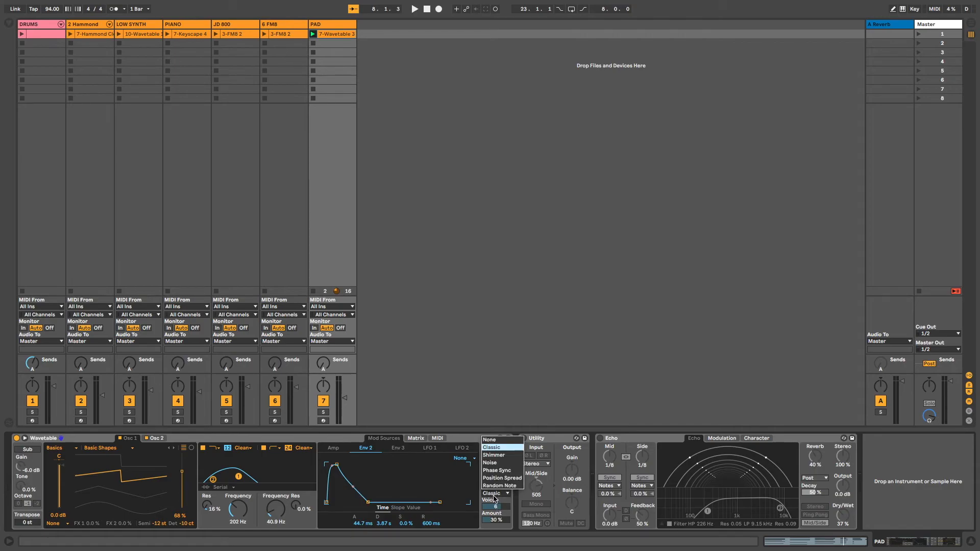
{"action": "left_click", "coordinate": [494, 499]}
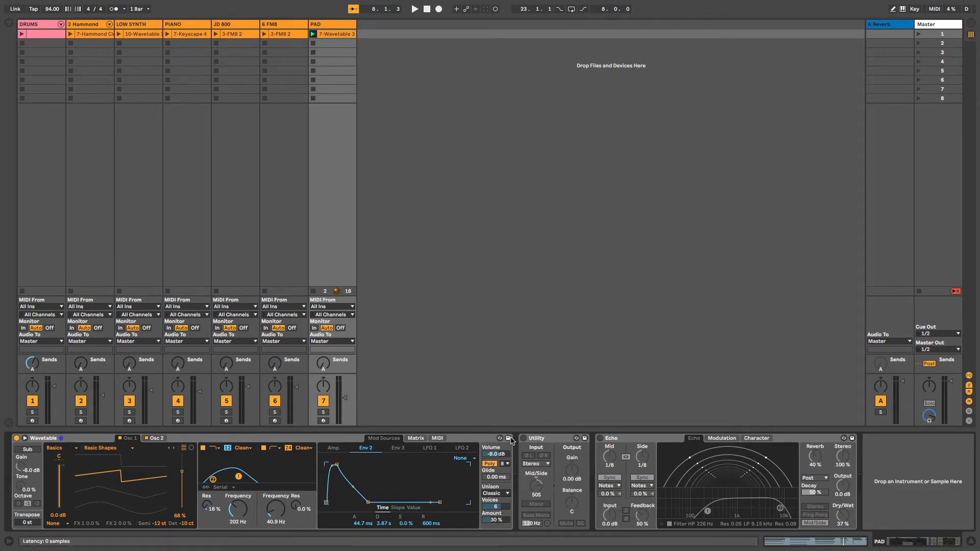
{"action": "left_click", "coordinate": [572, 439]}
{"action": "key", "text": "0"}
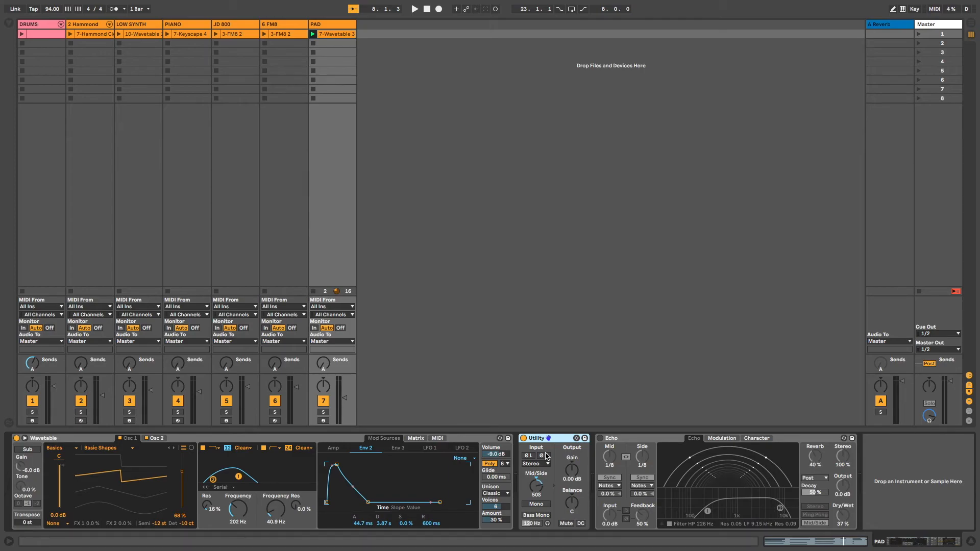
Play the PAD clip, enable the Echo device on its track while listening, and stop playback
{"action": "key", "text": "space"}
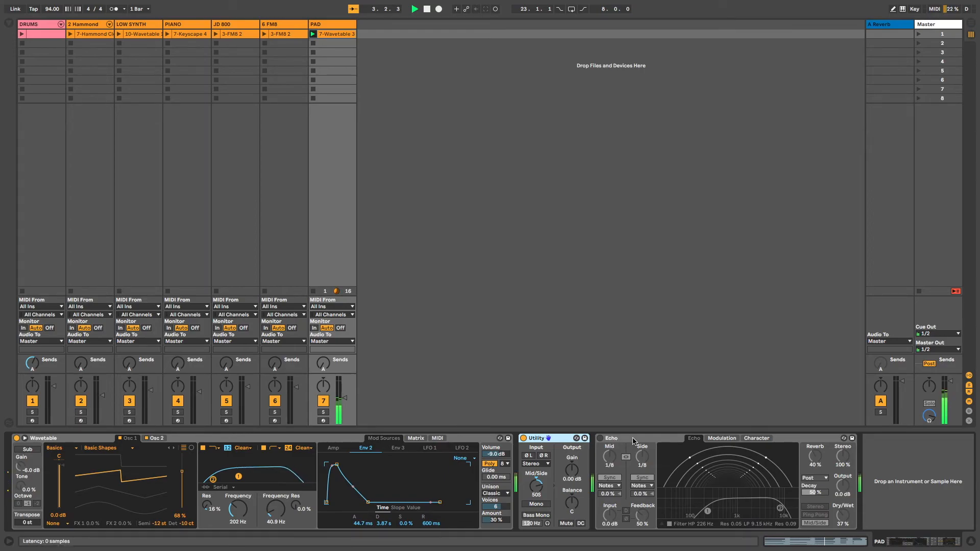
{"action": "left_click", "coordinate": [601, 438]}
{"action": "left_click", "coordinate": [640, 439]}
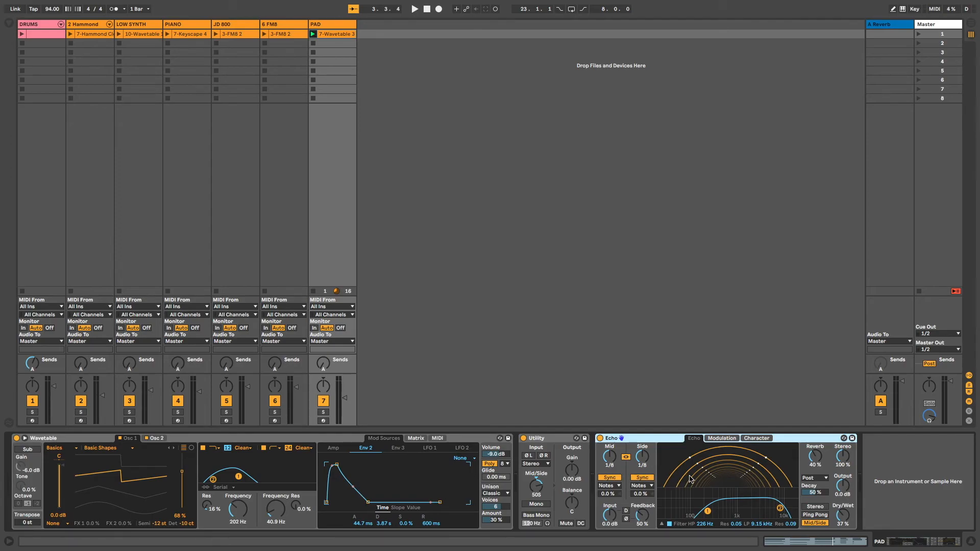
{"action": "key", "text": "space"}
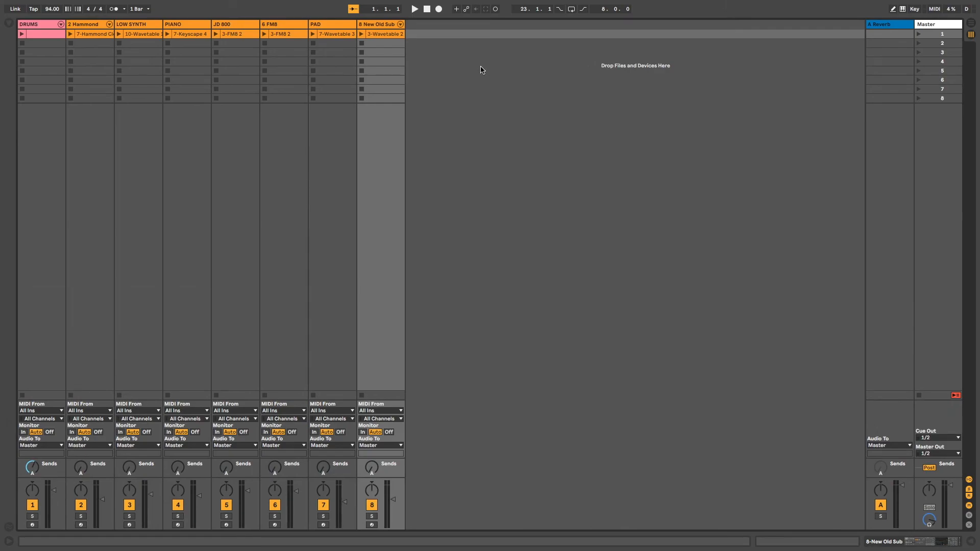
Show the New Old Sub track's devices, play its clip while viewing the notes, and return to the devices
{"action": "double_click", "coordinate": [380, 26]}
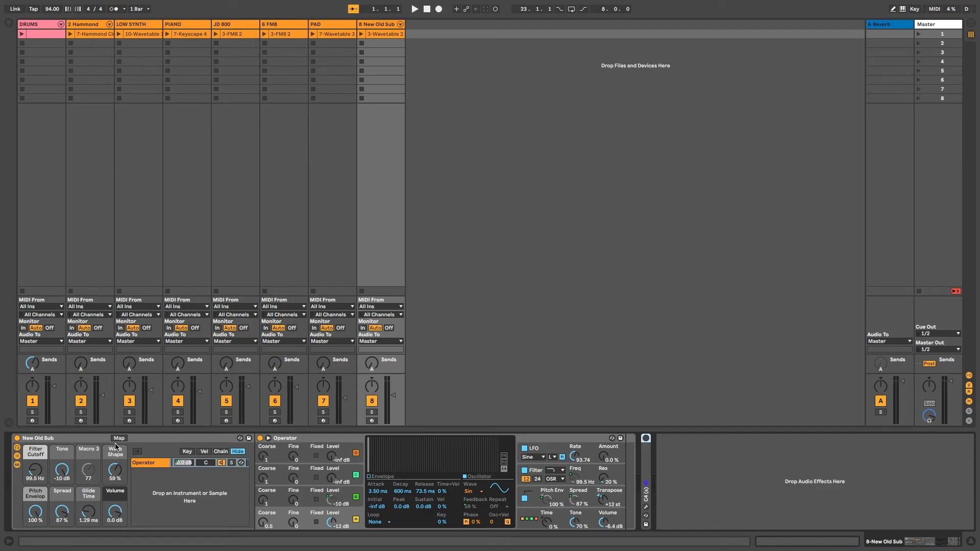
{"action": "left_click", "coordinate": [363, 34]}
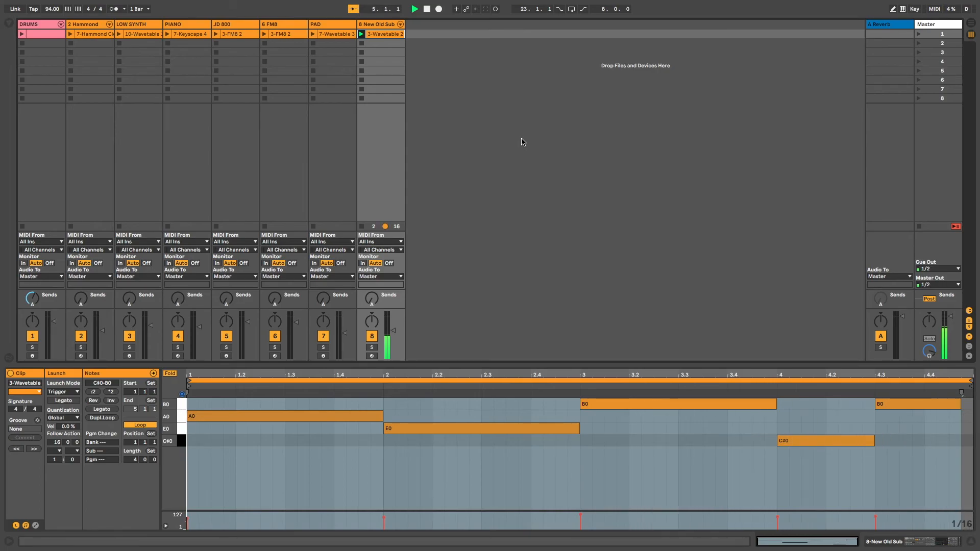
{"action": "key", "text": "shift+Tab"}
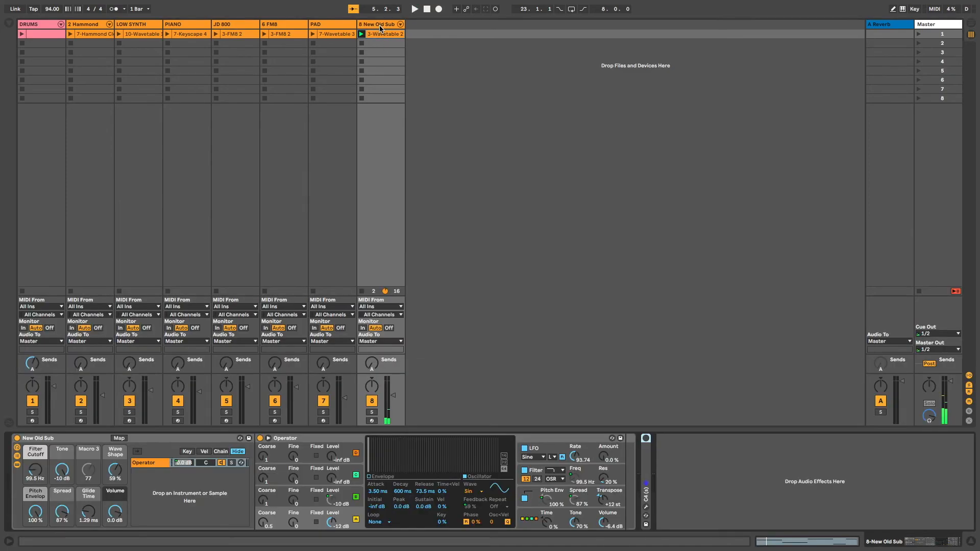
Unfold and open the C4 plug-in on the New Old Sub track, and lower its lowest band's threshold to about -40 during playback
{"action": "double_click", "coordinate": [647, 465]}
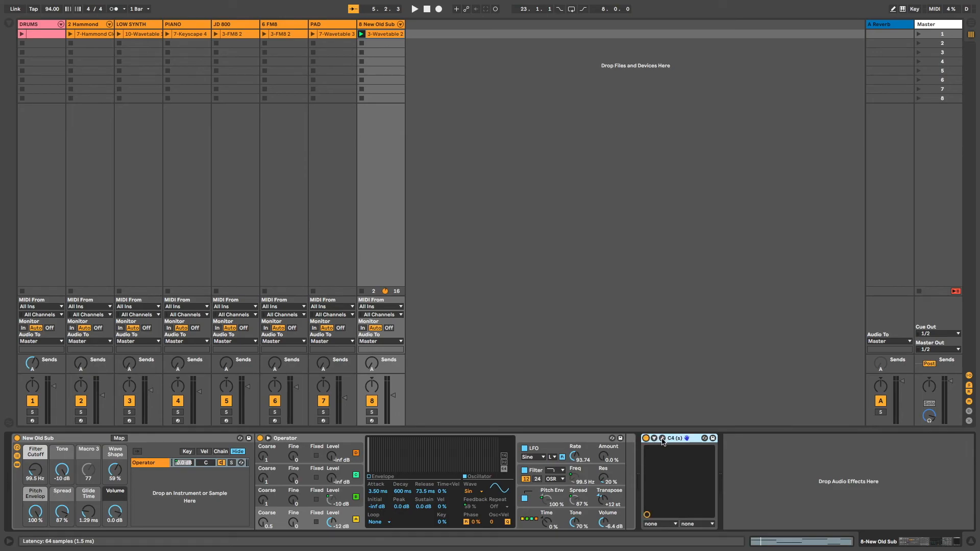
{"action": "left_click", "coordinate": [662, 438]}
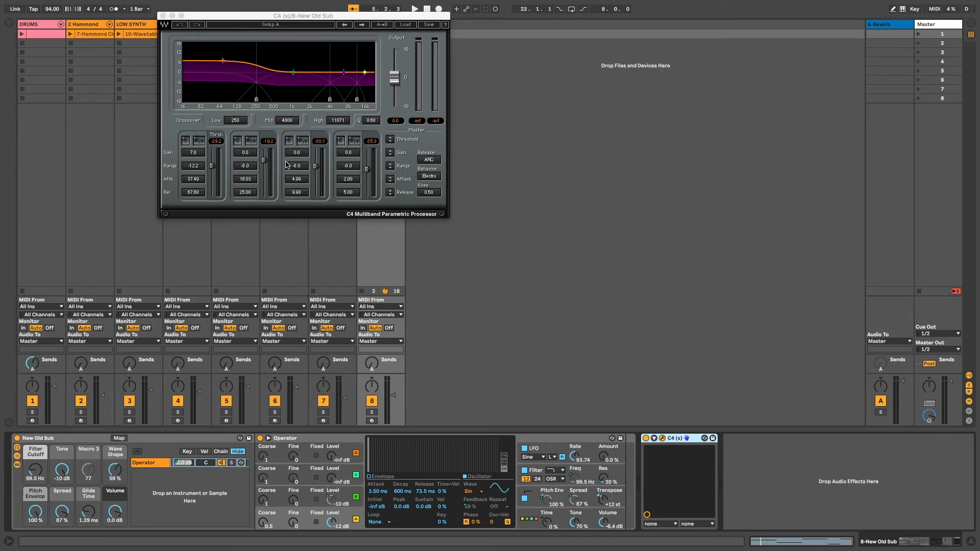
{"action": "mouse_move", "coordinate": [256, 101]}
{"action": "left_mouse_down"}
{"action": "mouse_move", "coordinate": [295, 93]}
{"action": "mouse_move", "coordinate": [259, 101]}
{"action": "left_mouse_up"}
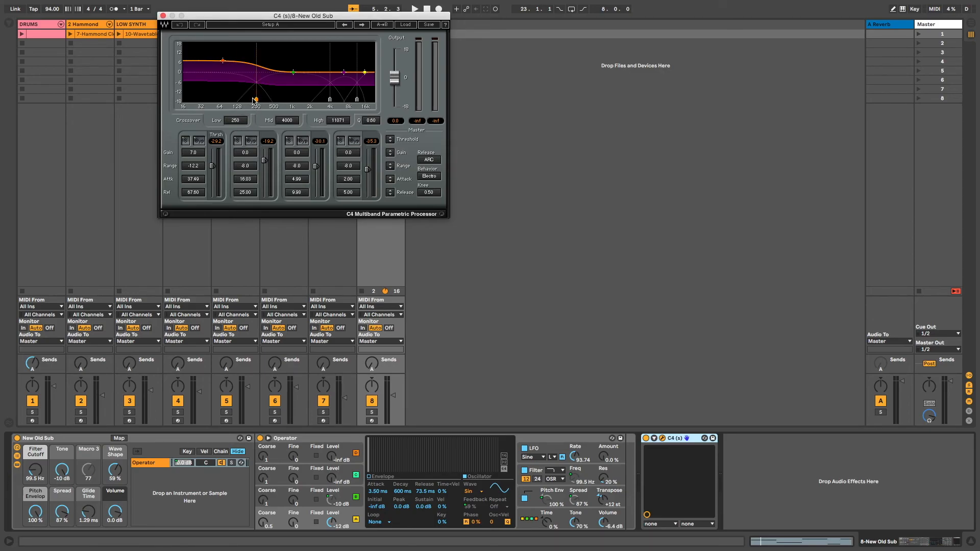
{"action": "left_click_drag", "start_coordinate": [213, 165], "coordinate": [213, 172]}
{"action": "key", "text": "space"}
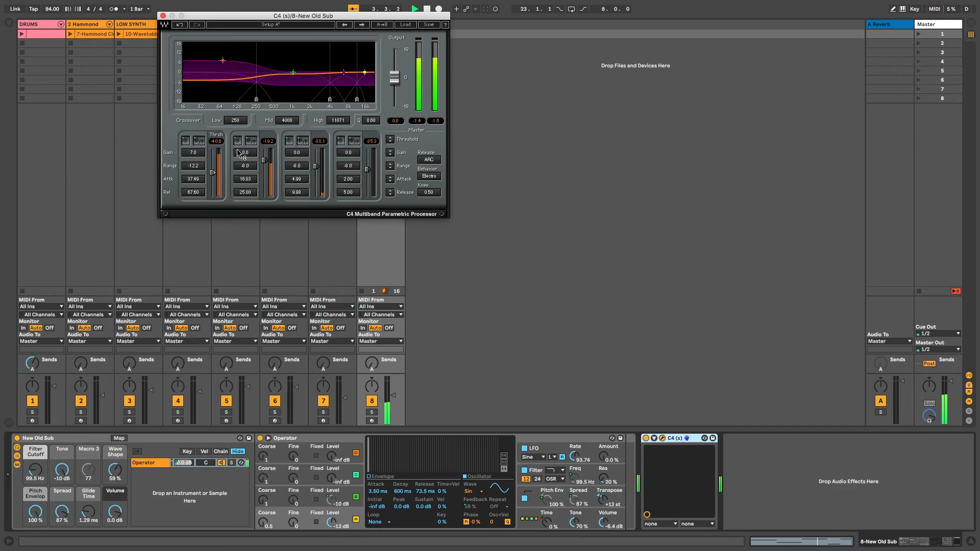
{"action": "left_click_drag", "start_coordinate": [213, 172], "coordinate": [212, 171]}
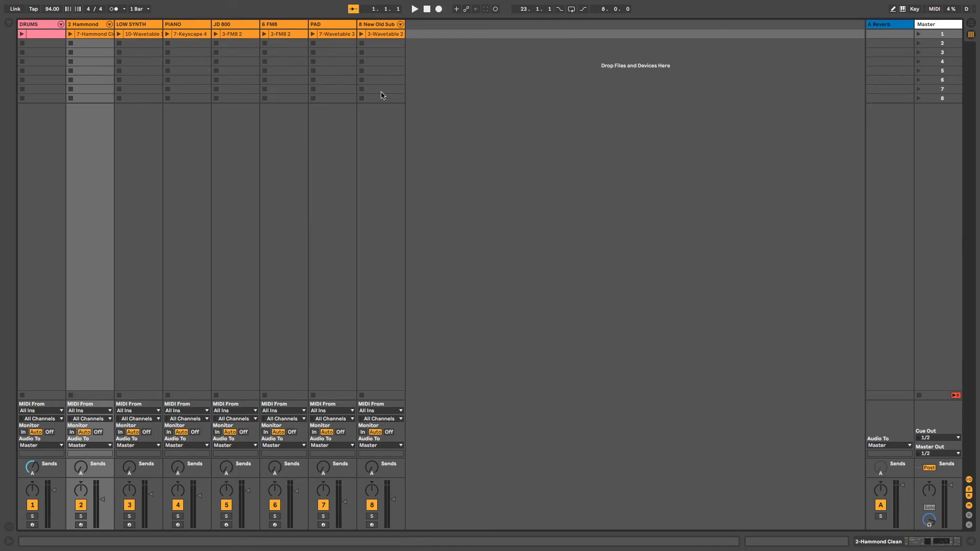
Group the tracks from Hammond through New Old Sub and name the group HARMONY
{"action": "left_click", "coordinate": [98, 24]}
{"action": "left_click", "coordinate": [380, 26], "text": "shift"}
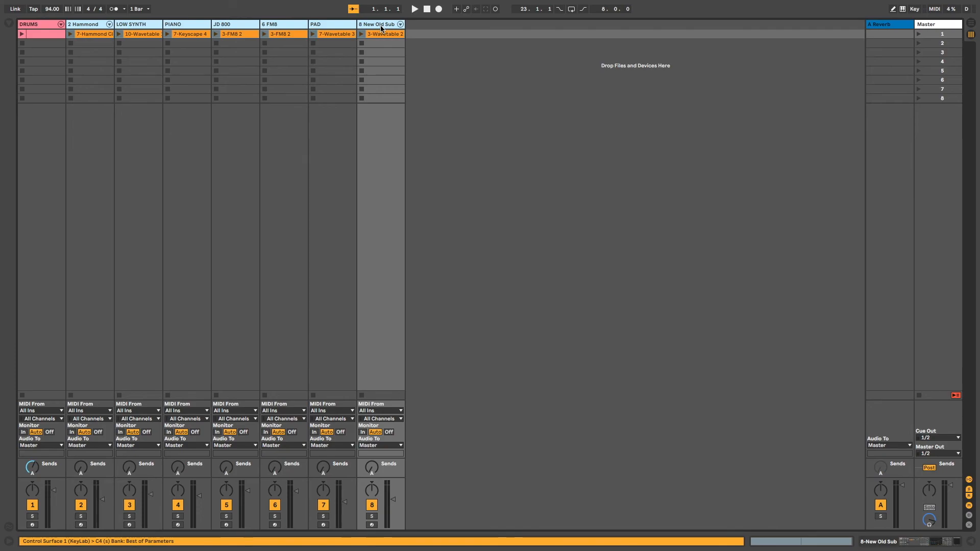
{"action": "key", "text": "ctrl+g"}
{"action": "left_click", "coordinate": [88, 28]}
{"action": "key", "text": "ctrl+r"}
{"action": "type", "text": "H"}
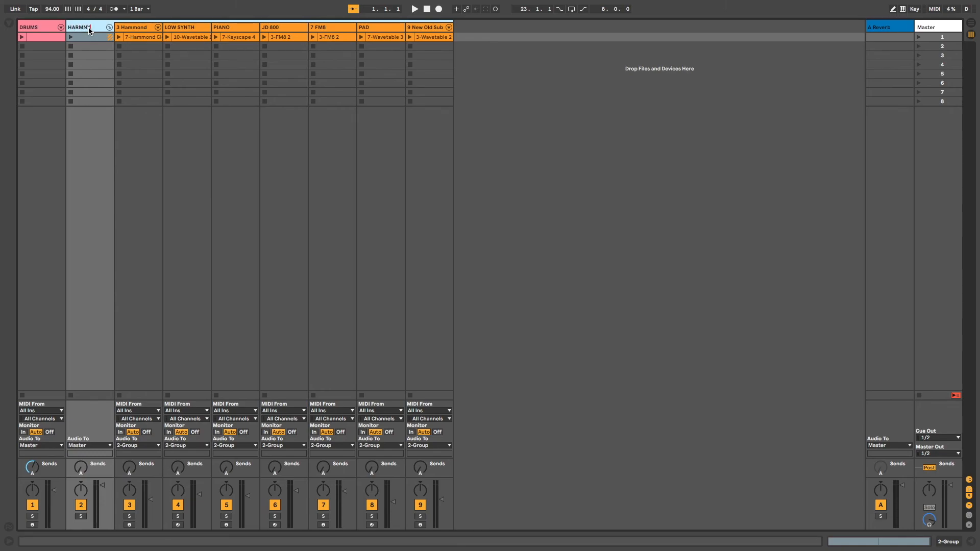
{"action": "type", "text": "ARMONY"}
{"action": "key", "text": "Return"}
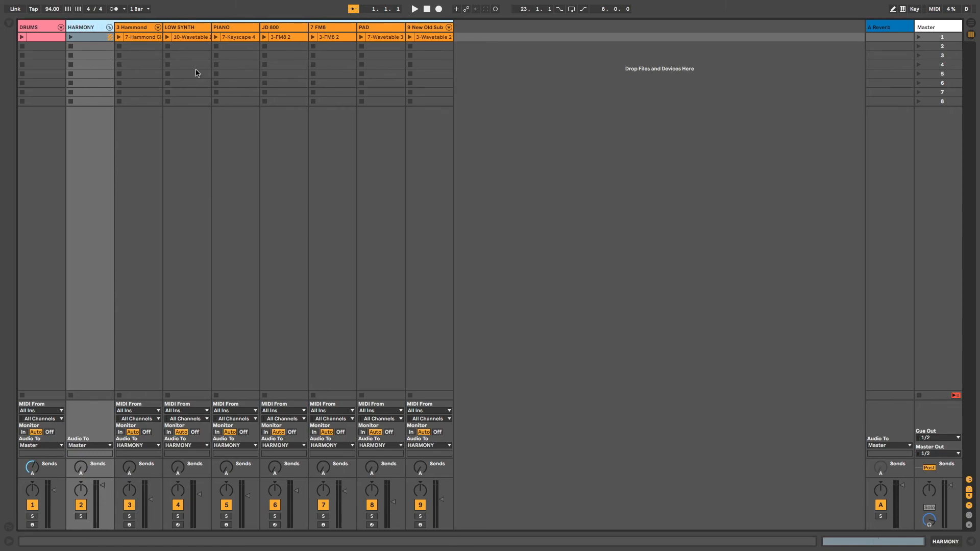
Show the browser and add LFOTool from the FAV FX collection to the HARMONY group
{"action": "left_click", "coordinate": [479, 67]}
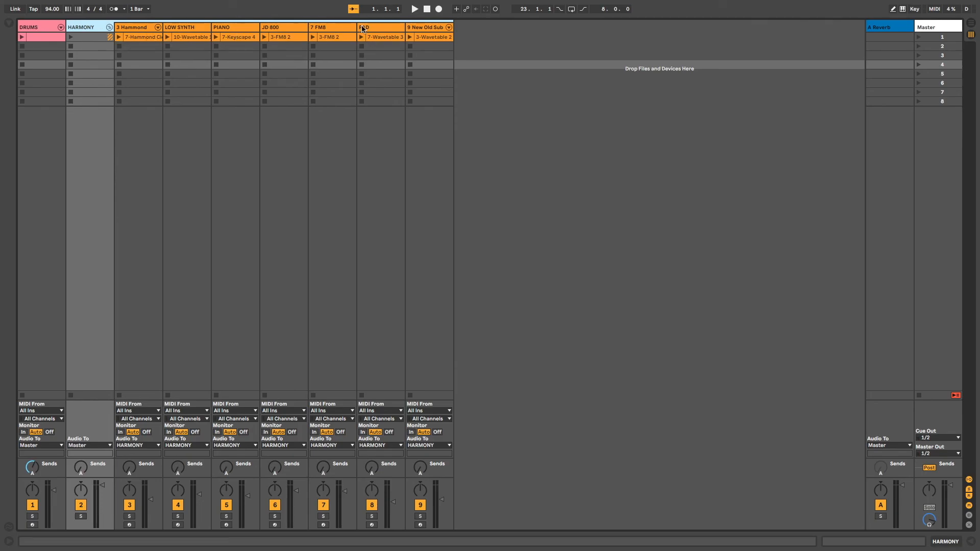
{"action": "left_click", "coordinate": [85, 25]}
{"action": "key", "text": "super+alt+b"}
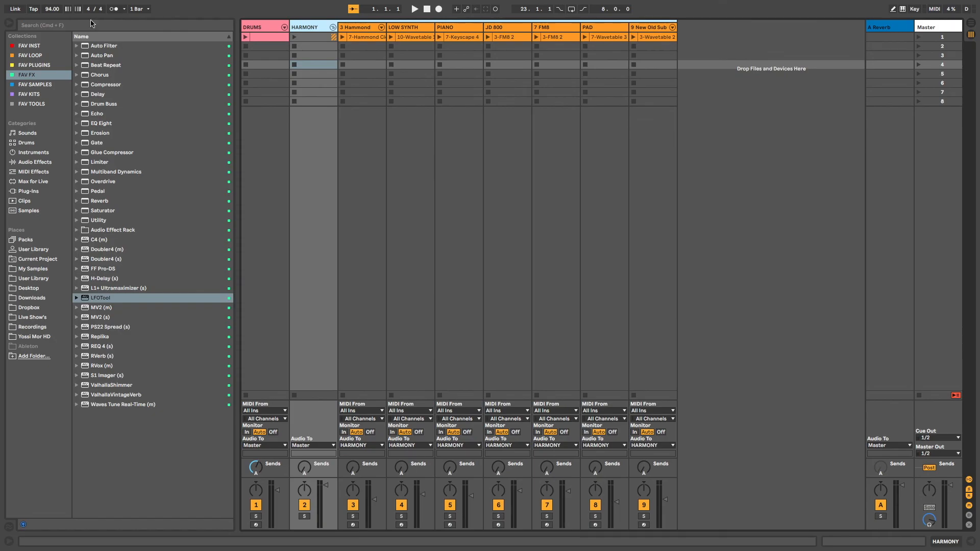
{"action": "left_click_drag", "start_coordinate": [85, 301], "coordinate": [311, 37]}
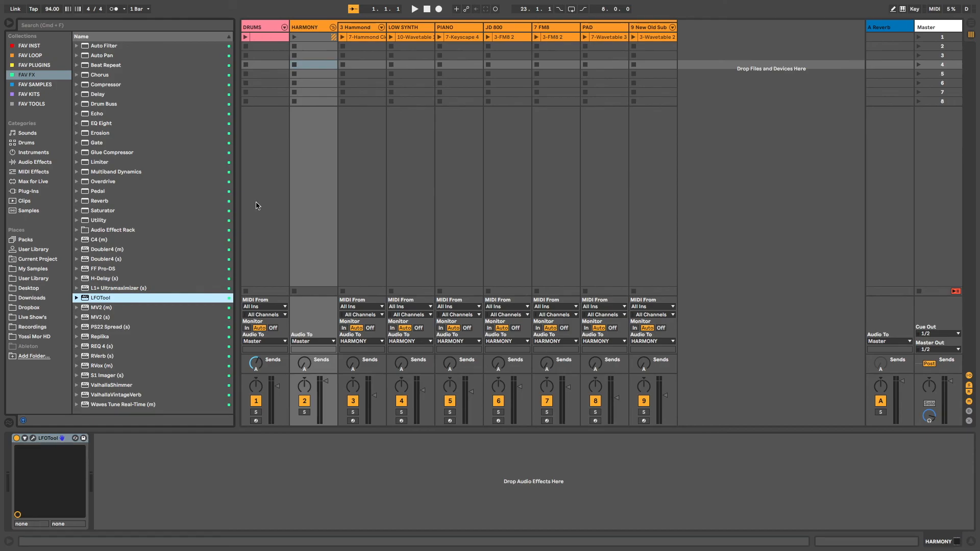
Play the HARMONY group with LFOTool bypassed, and replay it with LFOTool enabled to compare
{"action": "left_click", "coordinate": [16, 438]}
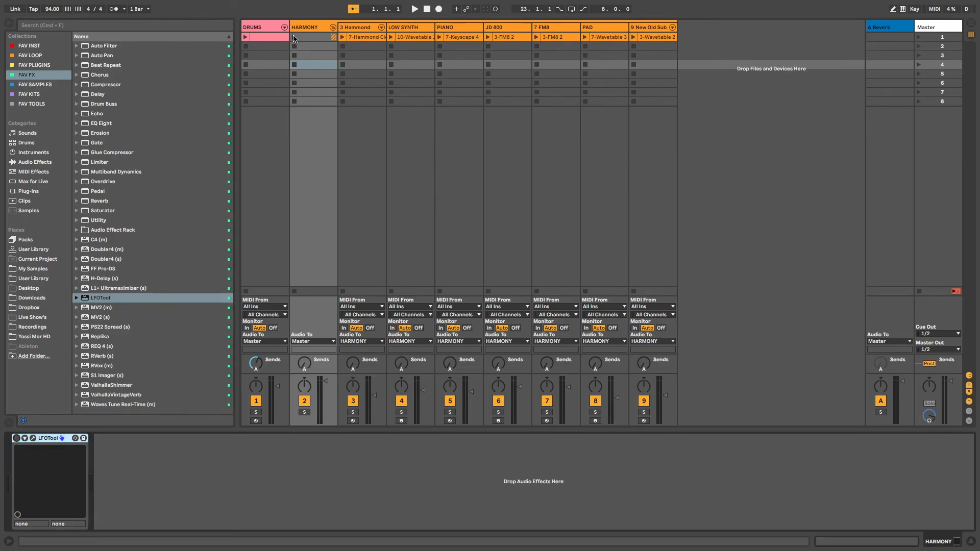
{"action": "key", "text": "space"}
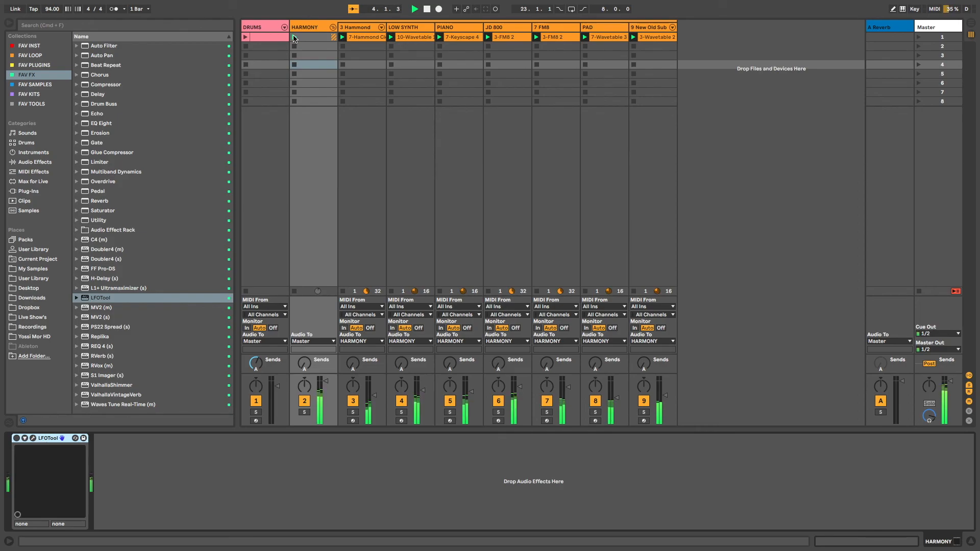
{"action": "key", "text": "space"}
{"action": "left_click", "coordinate": [16, 439]}
{"action": "key", "text": "space"}
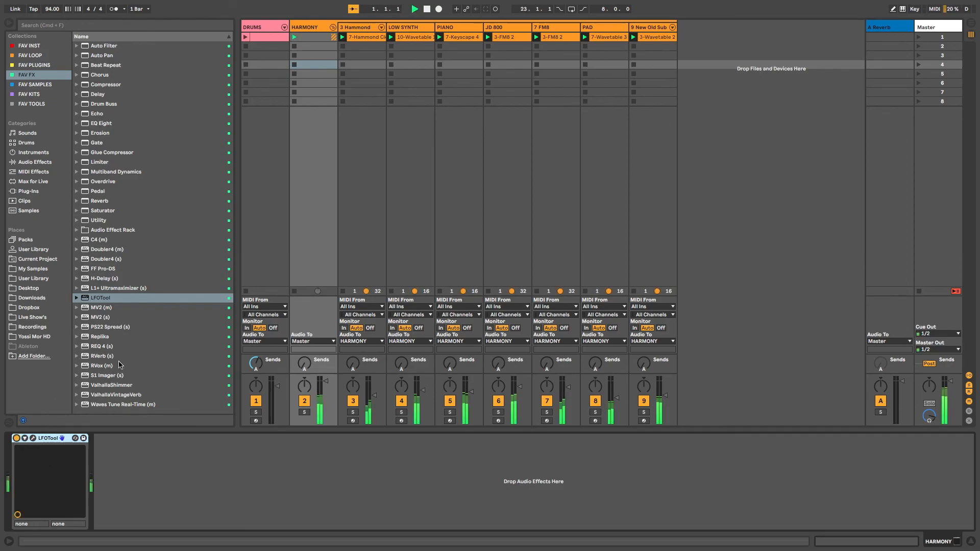
Reshape LFOTool's volume curve with an earlier final drop, a lower start and end level, and a fuller upper bend, and close its window
{"action": "left_click", "coordinate": [33, 438]}
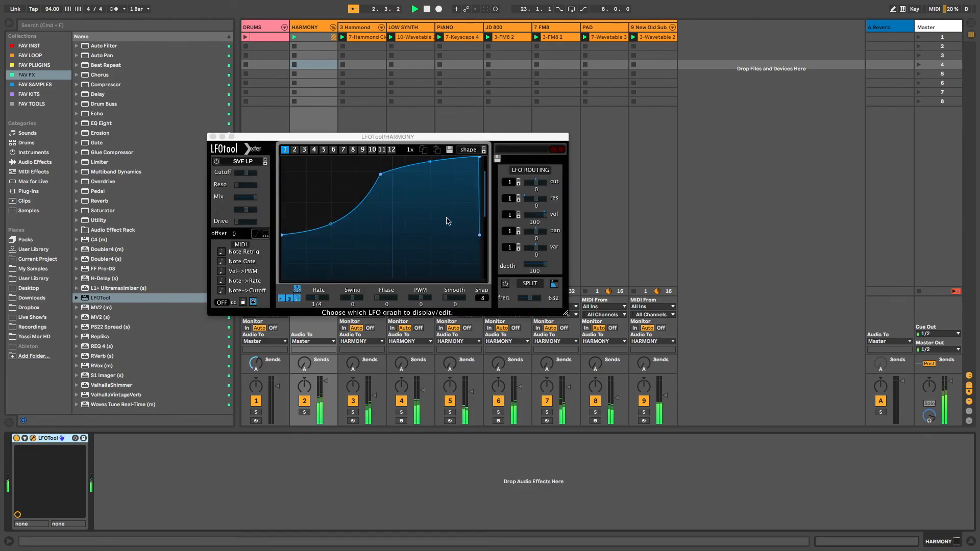
{"action": "left_click_drag", "start_coordinate": [477, 156], "coordinate": [474, 156]}
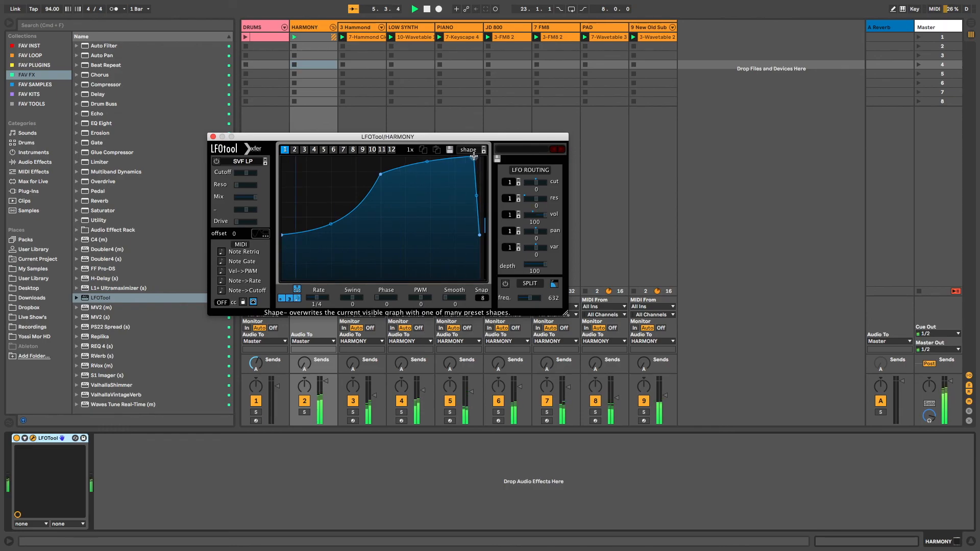
{"action": "left_click_drag", "start_coordinate": [479, 235], "coordinate": [480, 244]}
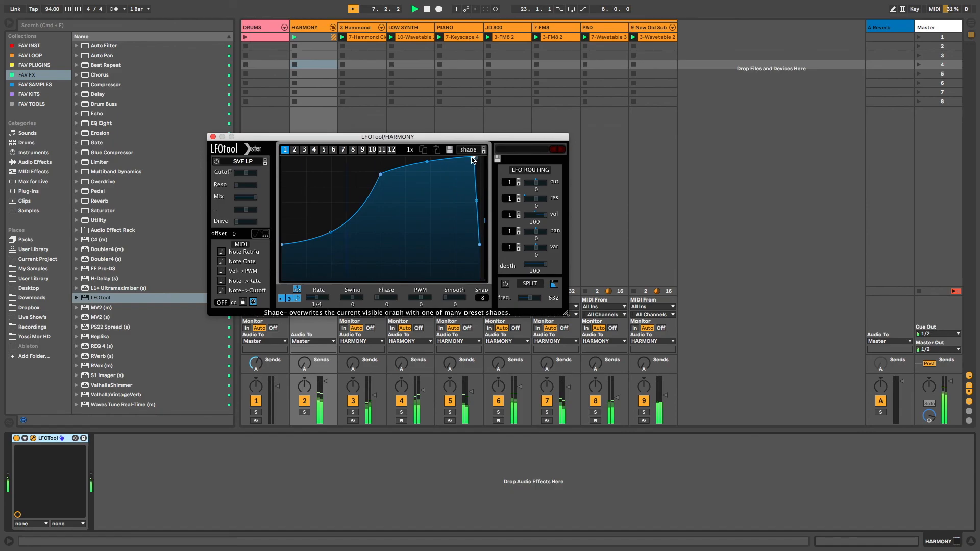
{"action": "left_click_drag", "start_coordinate": [429, 162], "coordinate": [422, 138]}
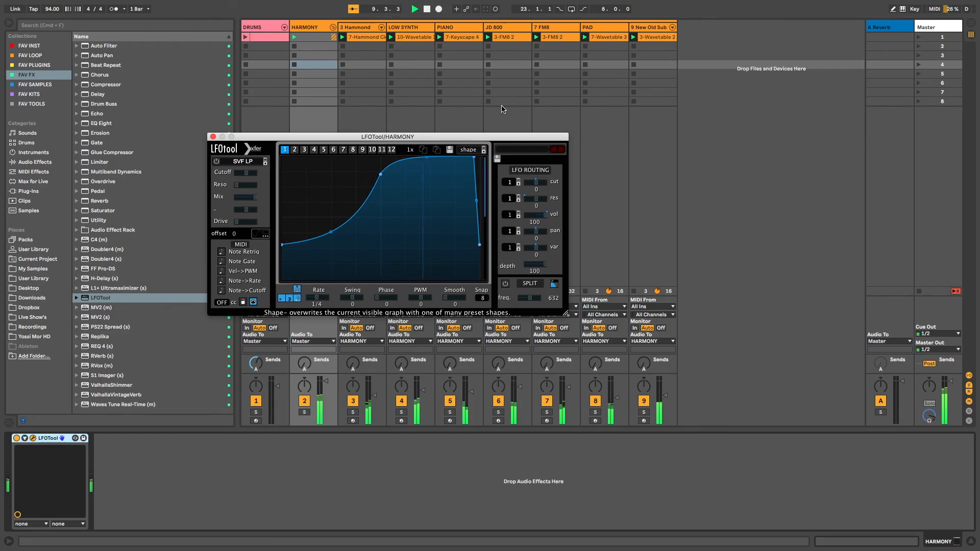
{"action": "left_click", "coordinate": [213, 136]}
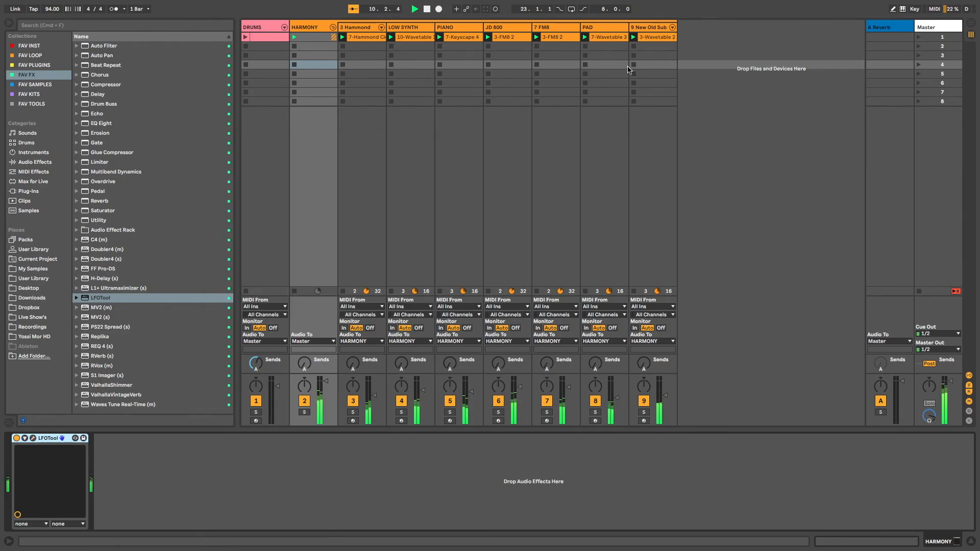
Launch scene 1 to hear the drums with the HARMONY group, hide the device view and browser, and stop playback
{"action": "left_click", "coordinate": [942, 37]}
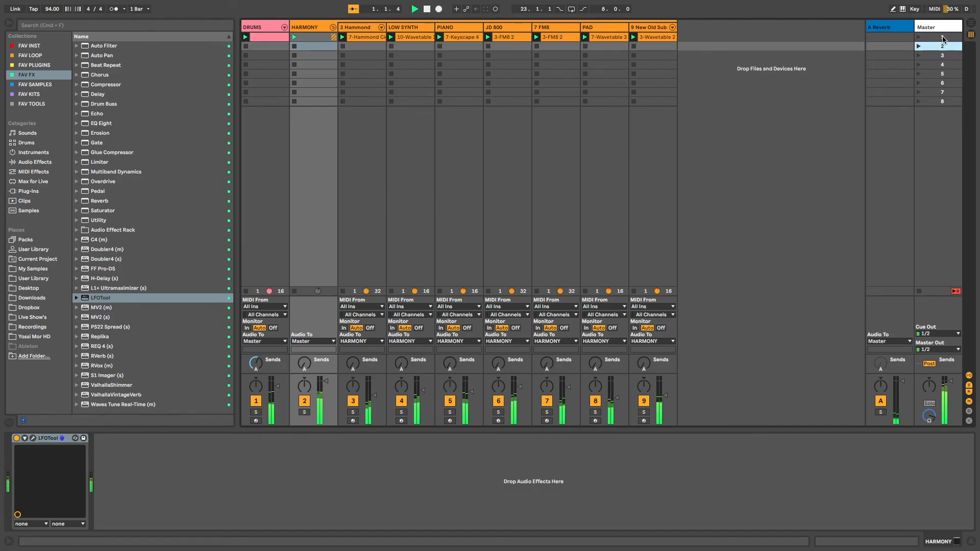
{"action": "key", "text": "super+alt+l"}
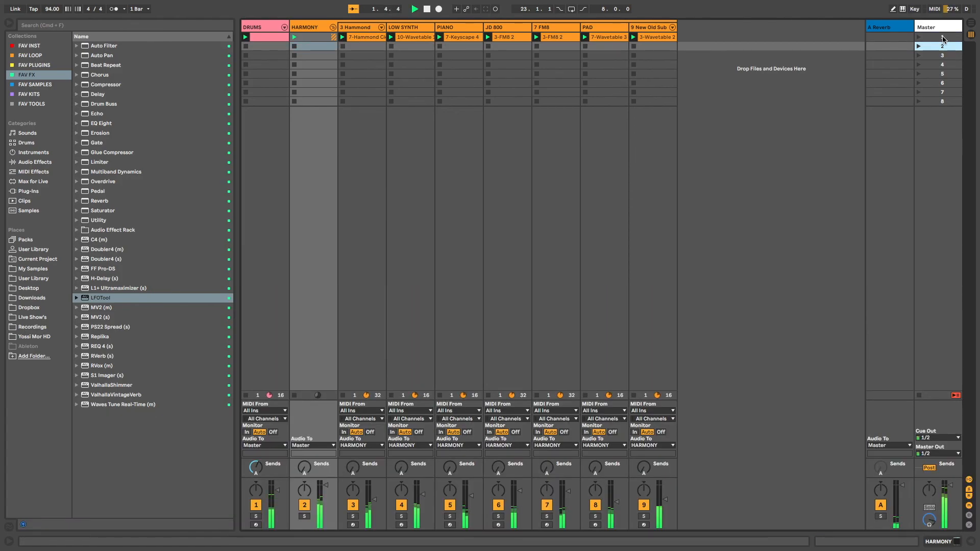
{"action": "key", "text": "super+alt+b"}
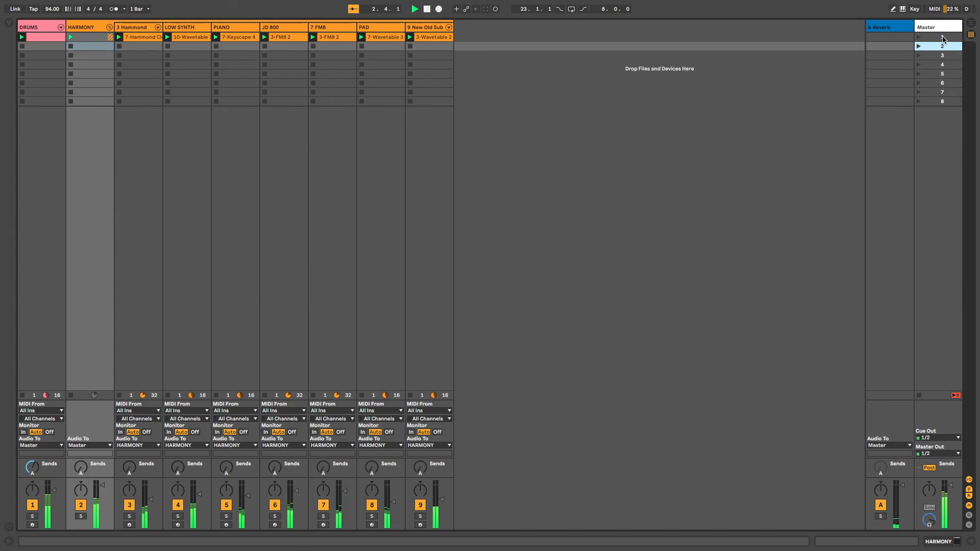
{"action": "left_click", "coordinate": [942, 37]}
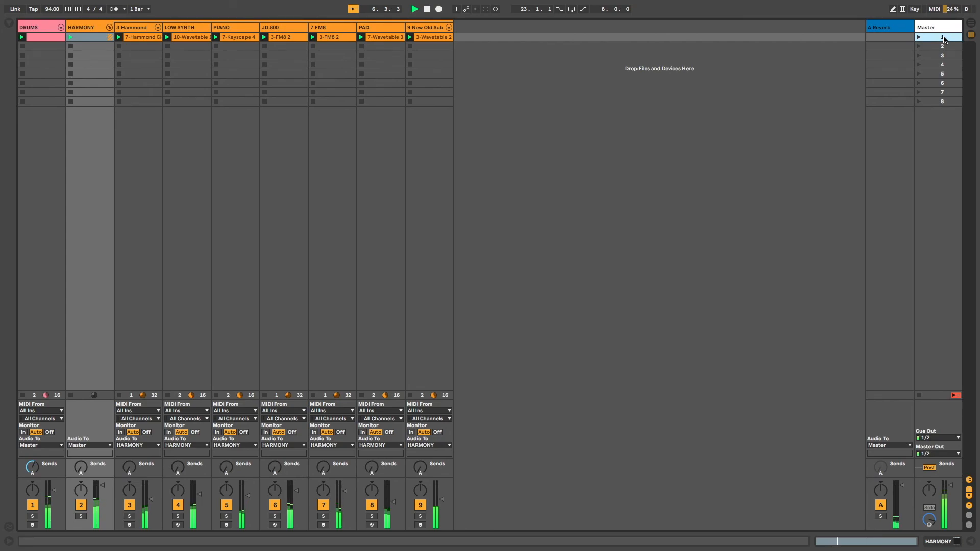
{"action": "key", "text": "space"}
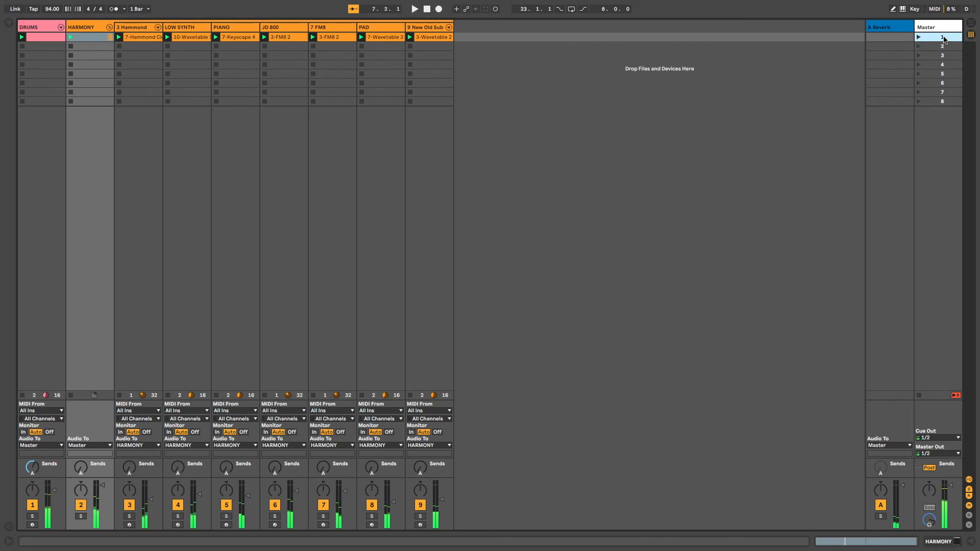